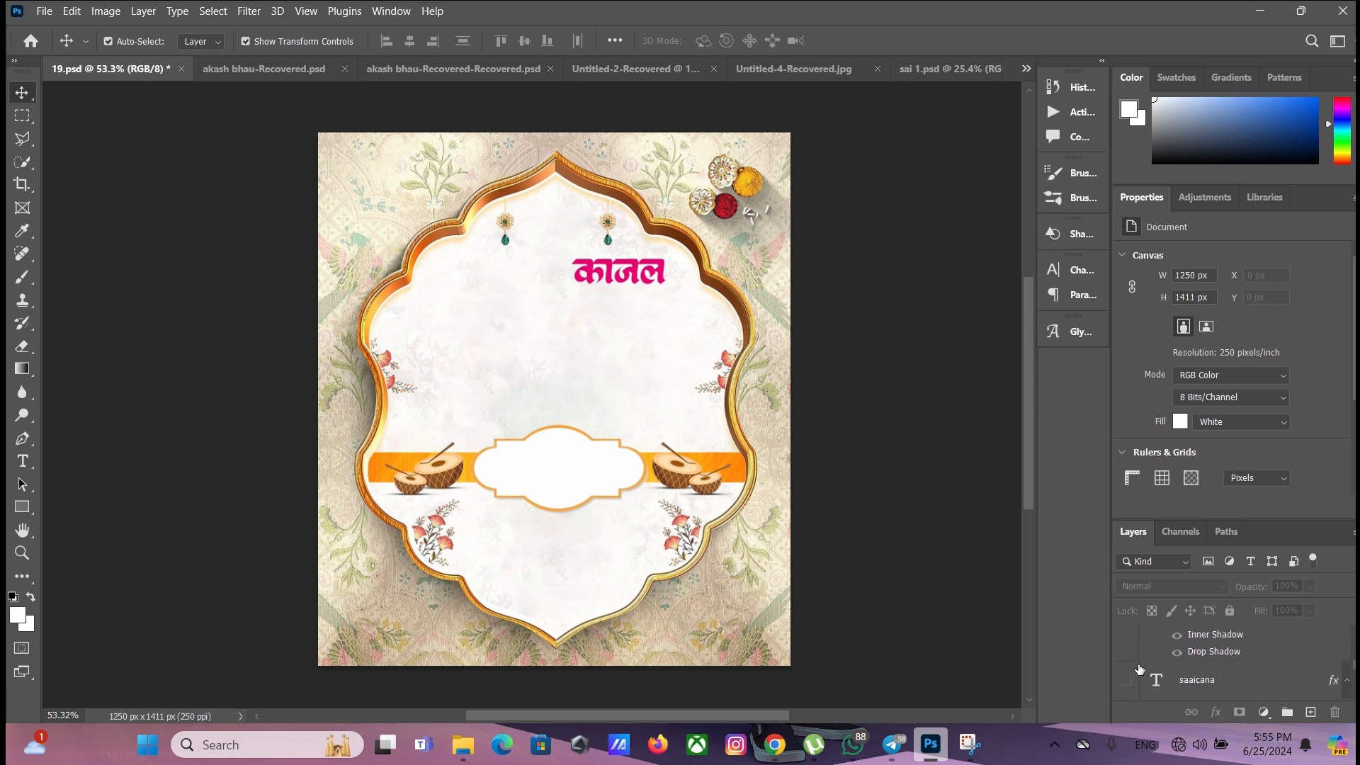
# Make the groom's name layer and the चि.सौ.का. and चिरंजीव prefix text layers visible
pyautogui.click(1127, 679)
pyautogui.scroll(-3, 1147, 657)
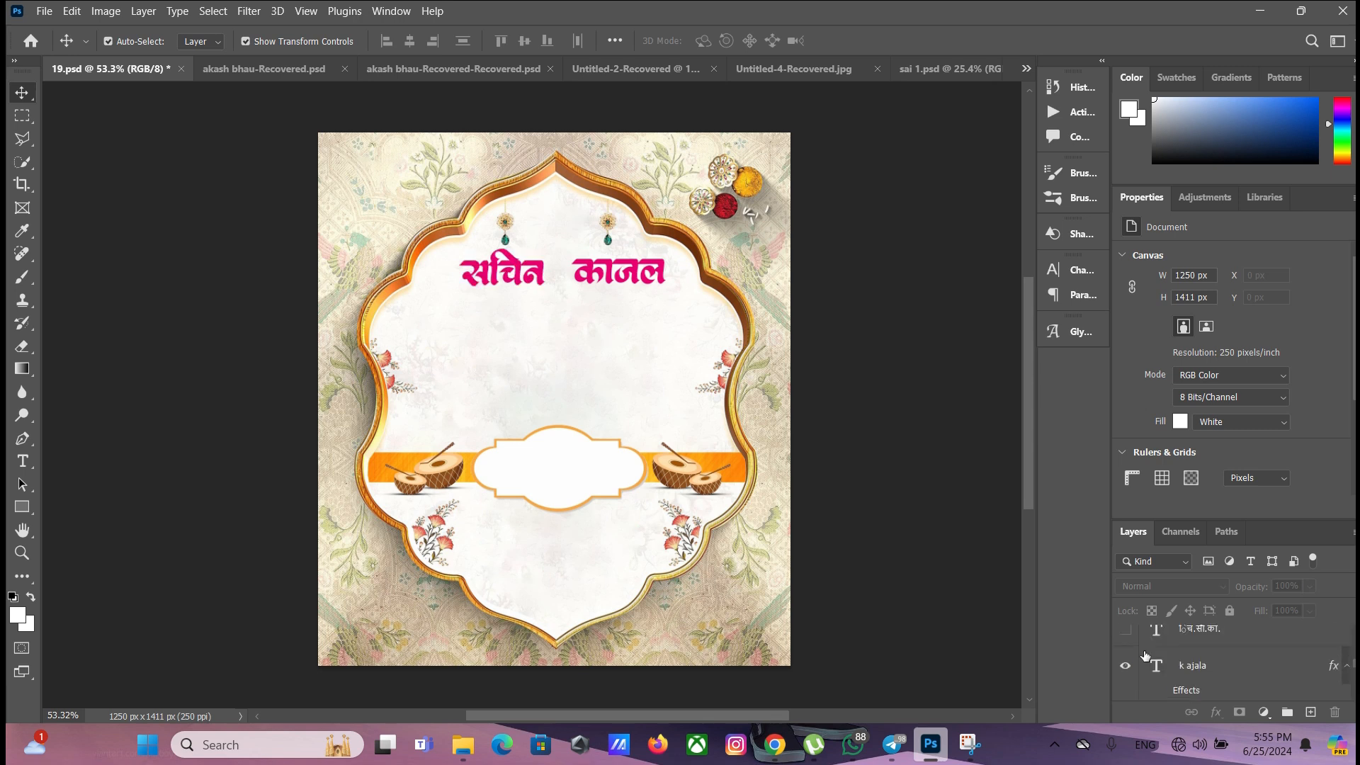
pyautogui.click(1126, 667)
pyautogui.scroll(1, 1126, 667)
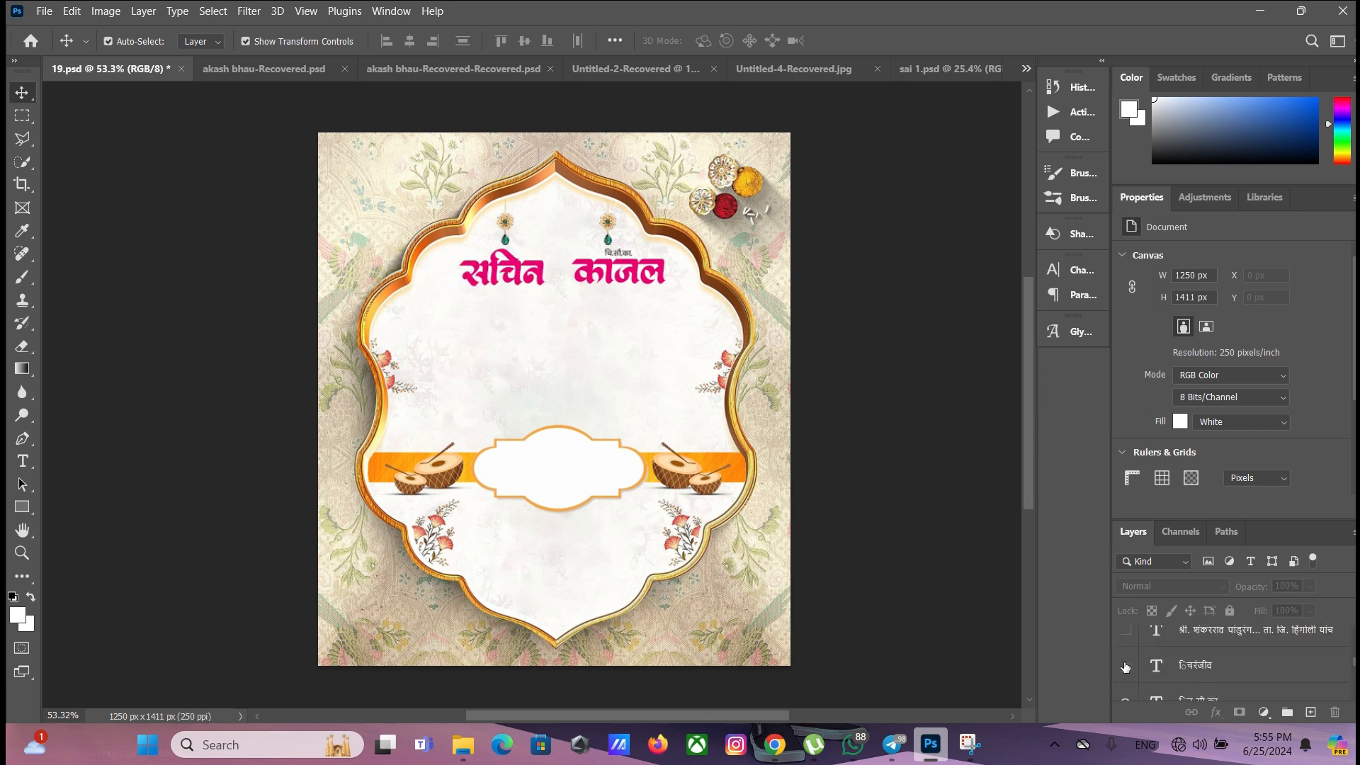
pyautogui.click(1126, 665)
# Replace the groom's name text with the new groom's first name in Marathi
pyautogui.click(483, 275)
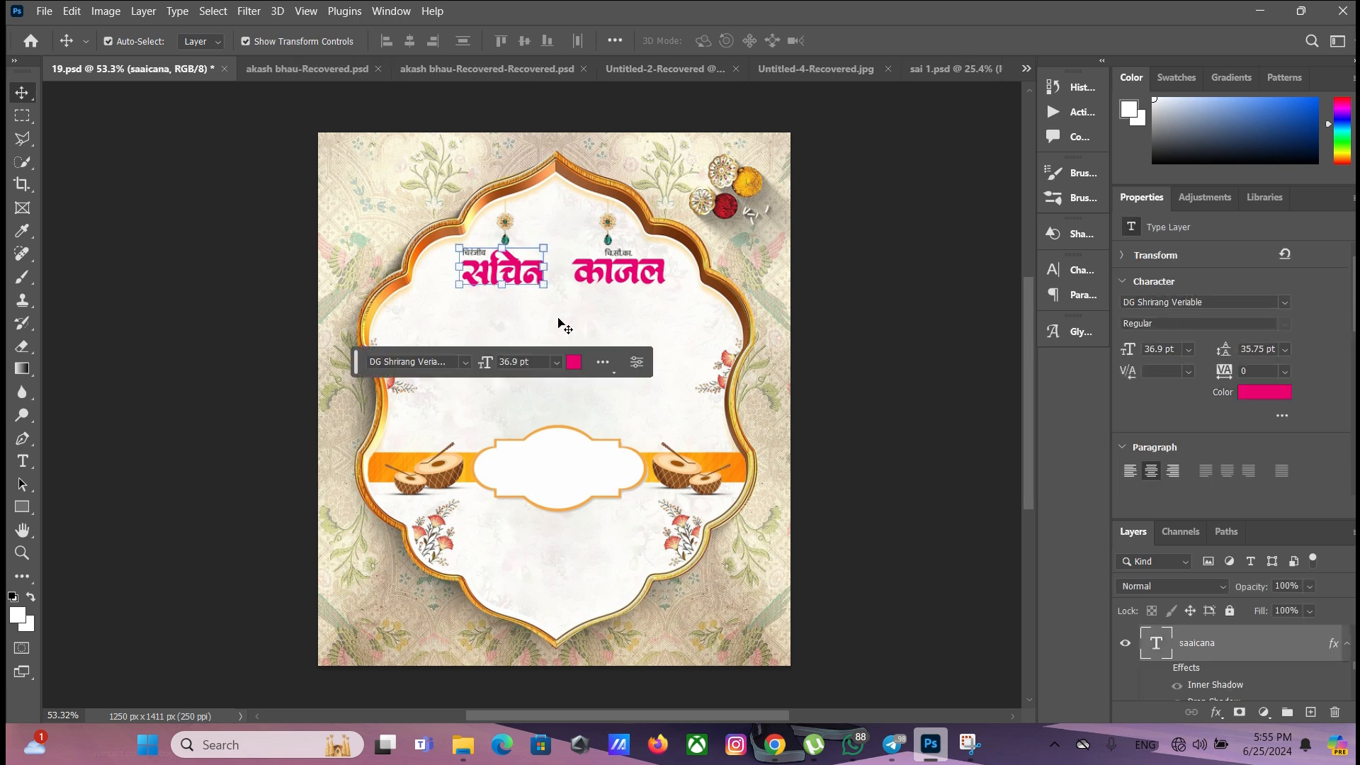
pyautogui.scroll(2, 498, 303)
pyautogui.scroll(2, 498, 303)
pyautogui.doubleClick(509, 211)
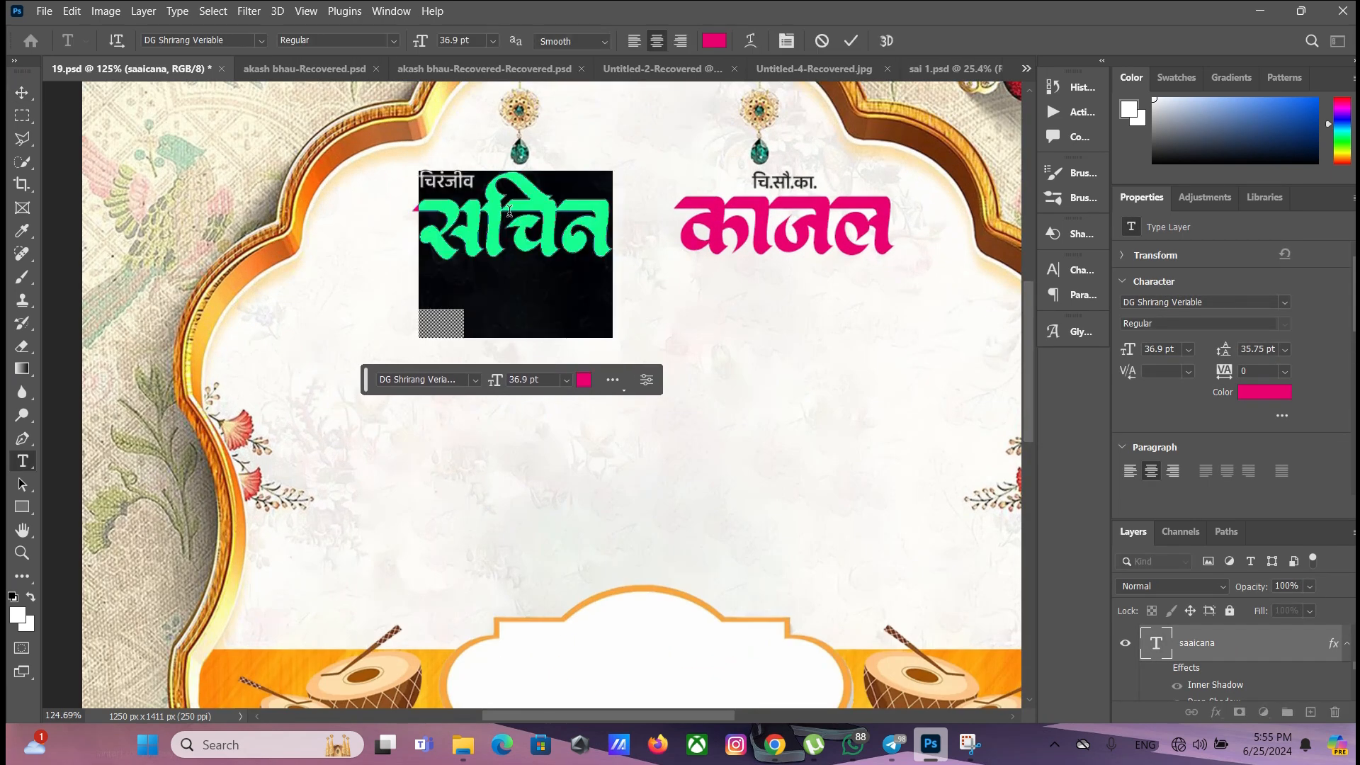
pyautogui.press('BackSpace')
pyautogui.write('सा')
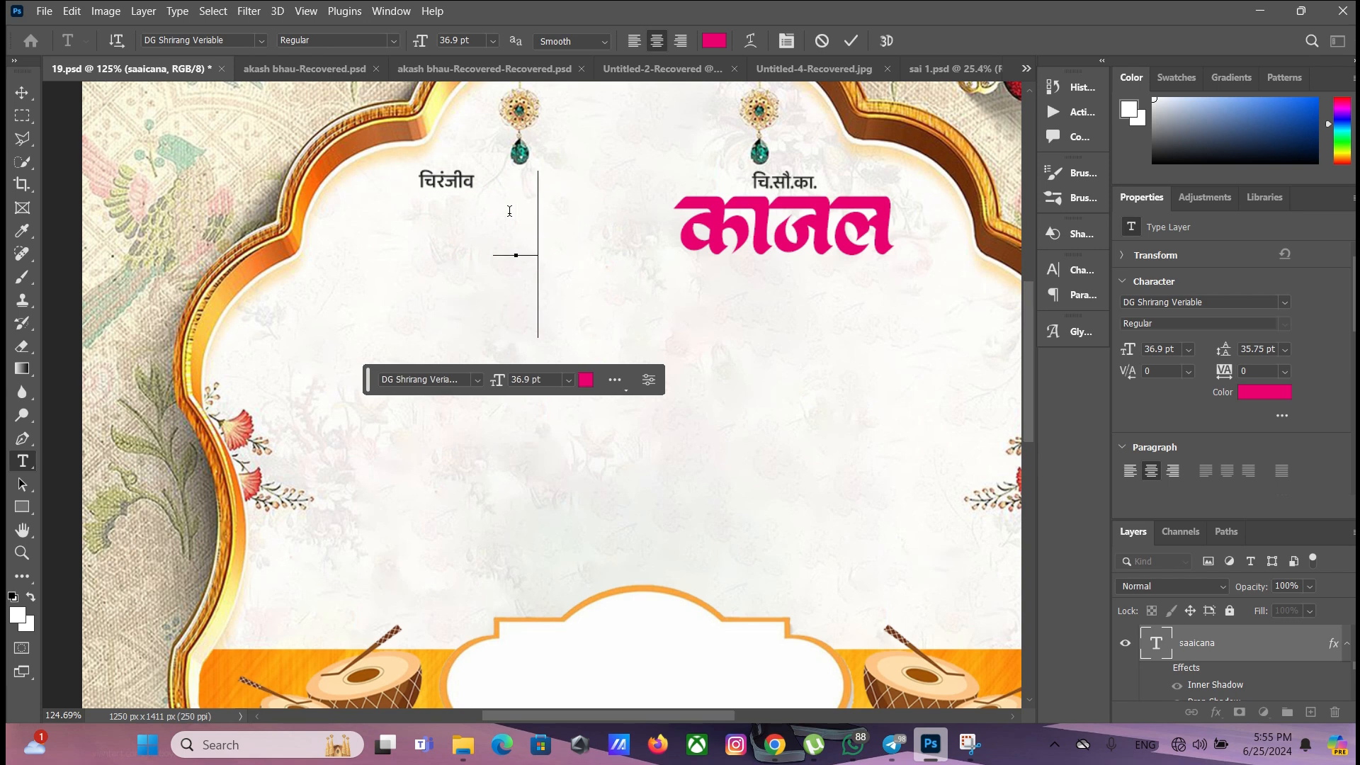
pyautogui.write('गर')
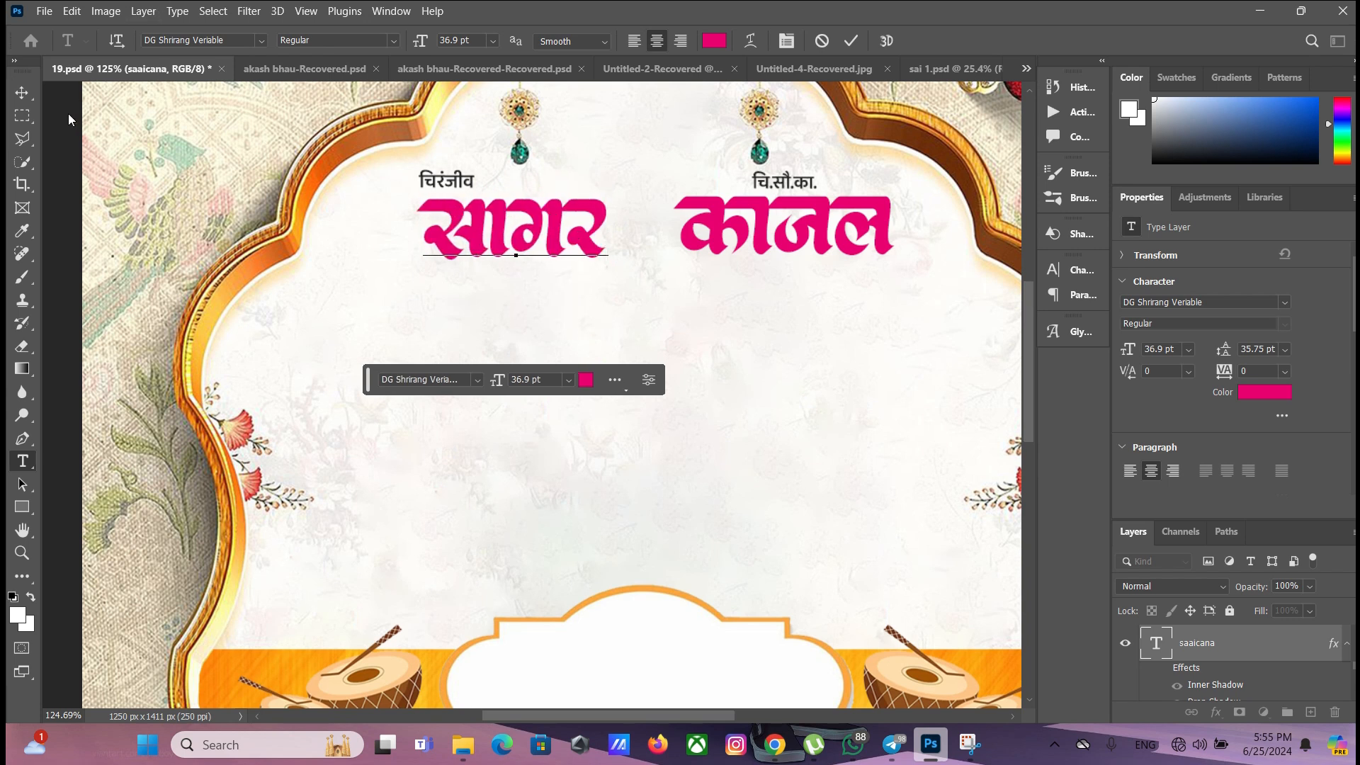
pyautogui.click(22, 92)
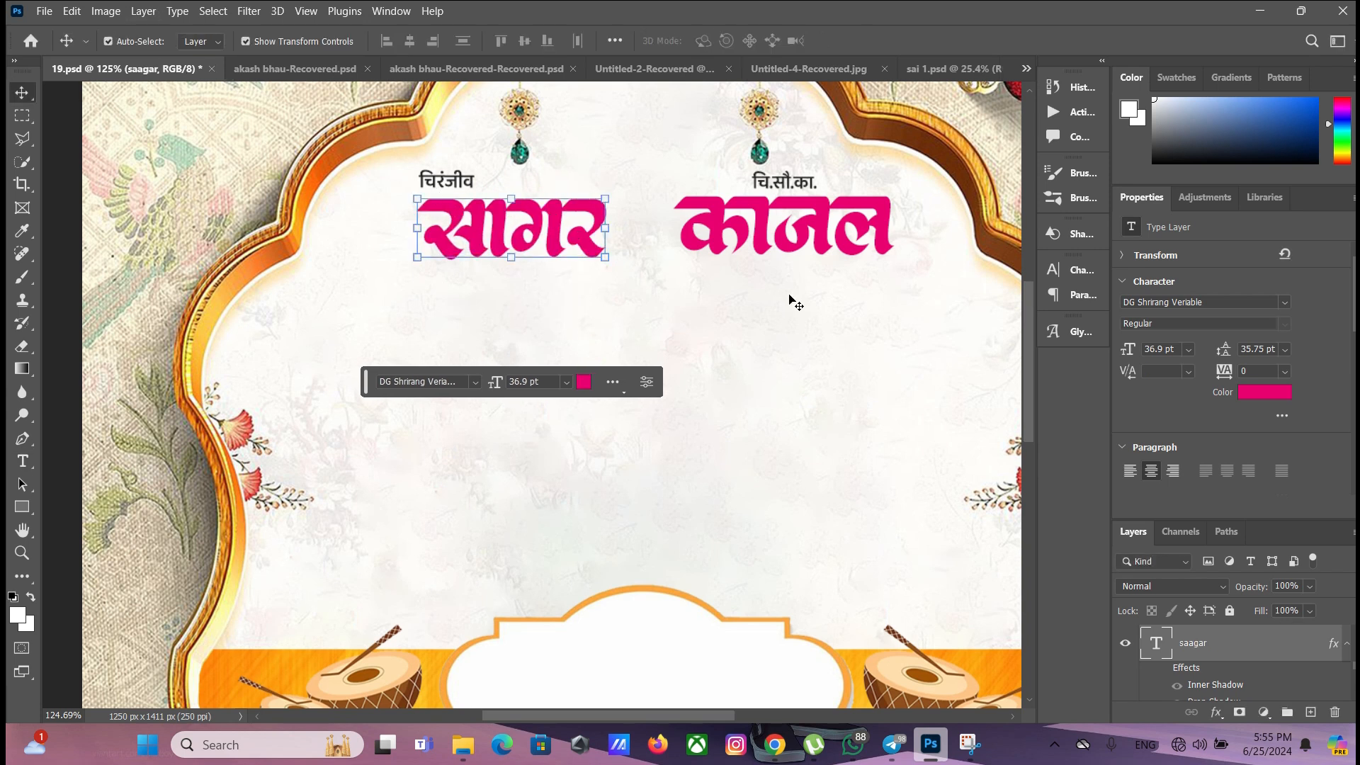
# Show the two family-detail text layers beneath the groom's and bride's names
pyautogui.scroll(2, 697, 320)
pyautogui.scroll(-5, 697, 320)
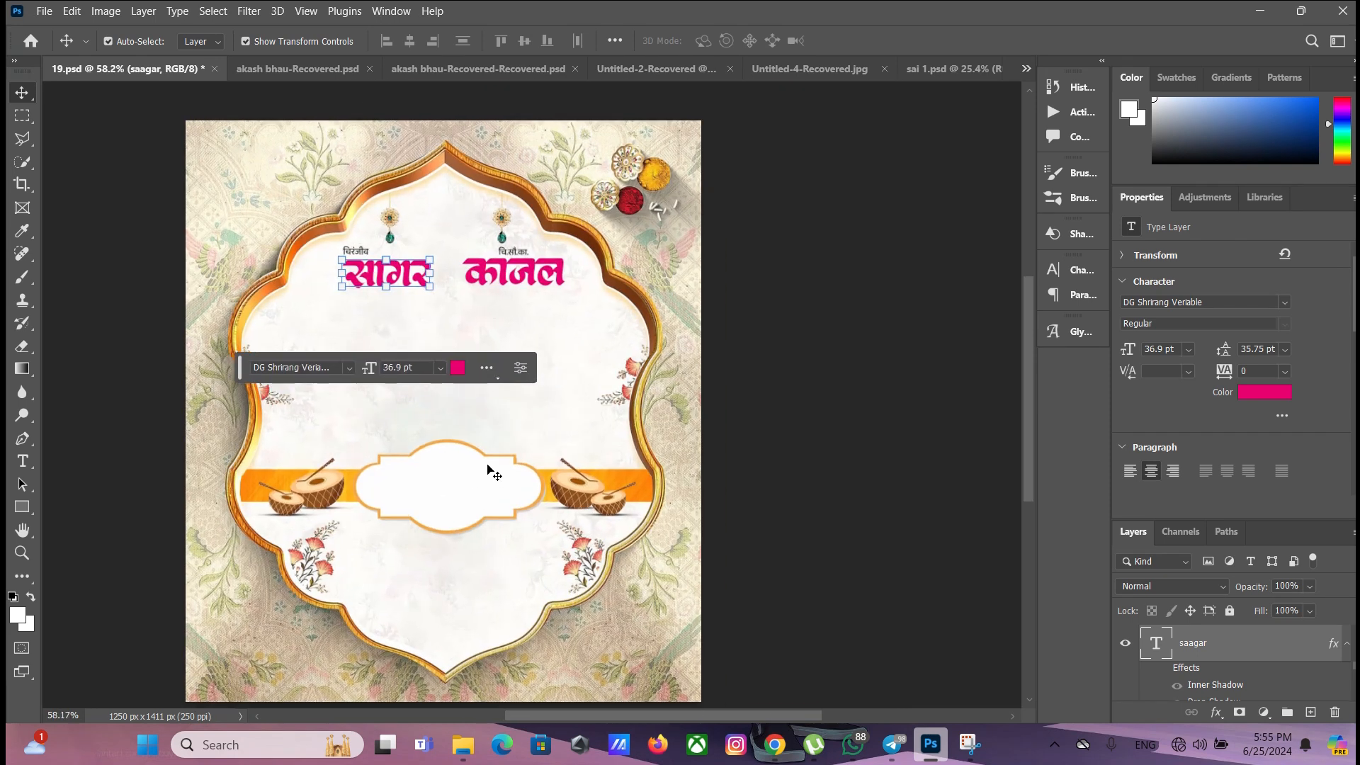
pyautogui.scroll(-1, 1166, 660)
pyautogui.scroll(3, 1168, 671)
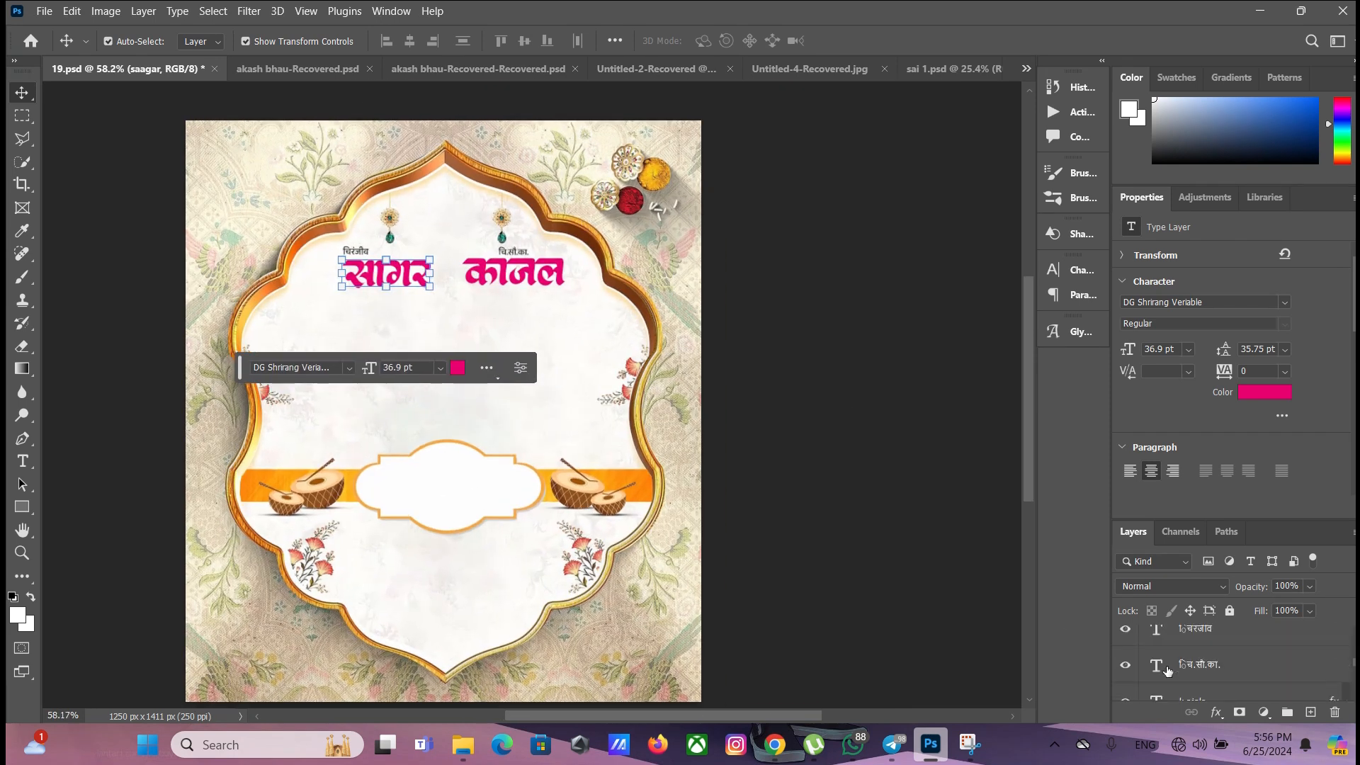
pyautogui.scroll(2, 1147, 664)
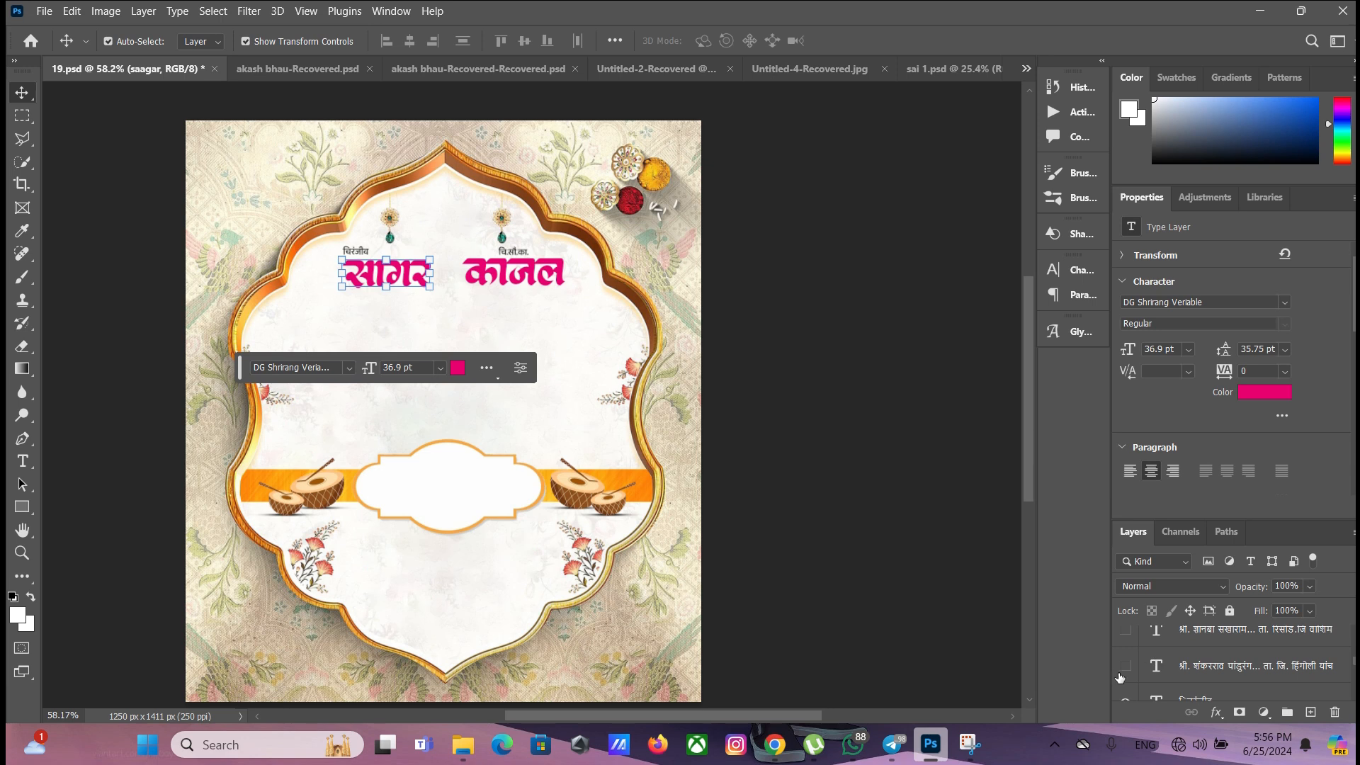
pyautogui.click(1125, 667)
pyautogui.click(1126, 630)
pyautogui.scroll(5, 386, 301)
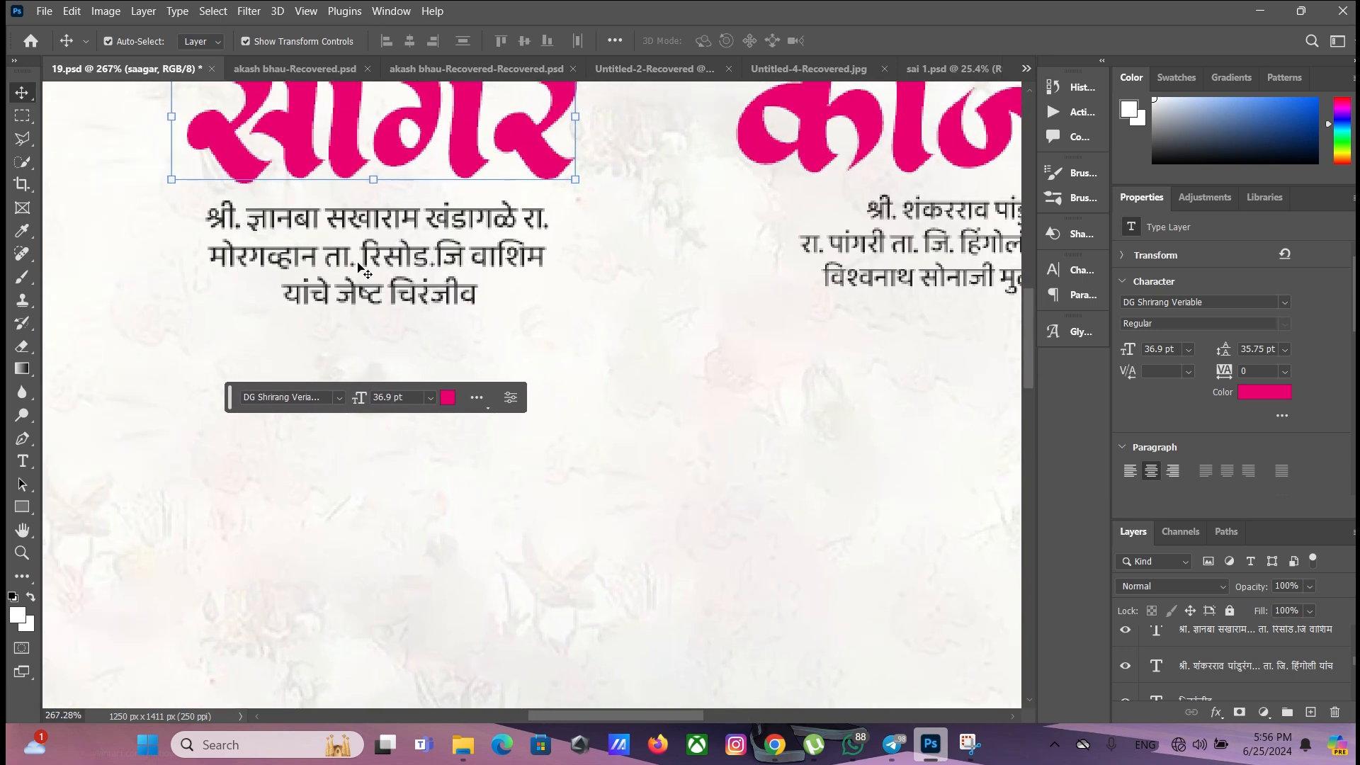
pyautogui.doubleClick(366, 272)
pyautogui.scroll(-3, 368, 252)
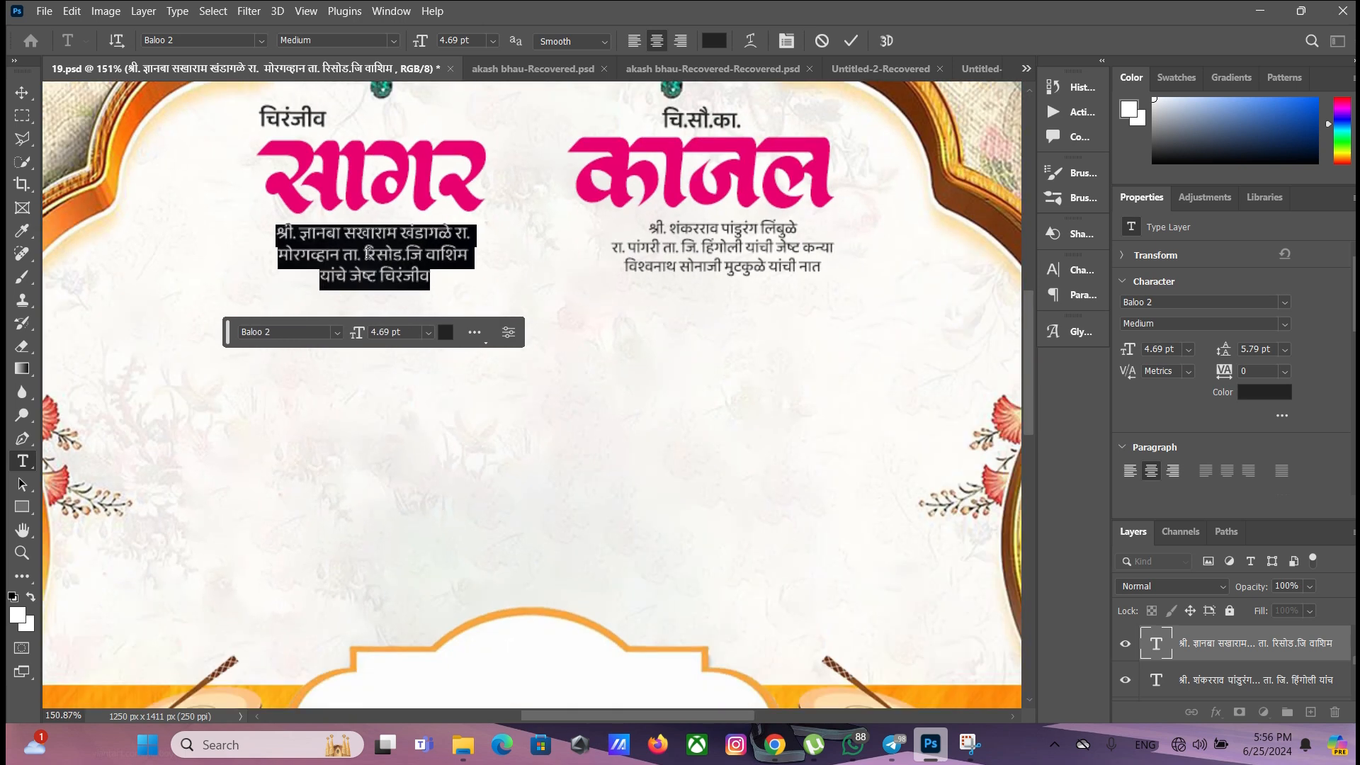
pyautogui.scroll(-5, 369, 253)
pyautogui.press('Escape')
pyautogui.press('v')
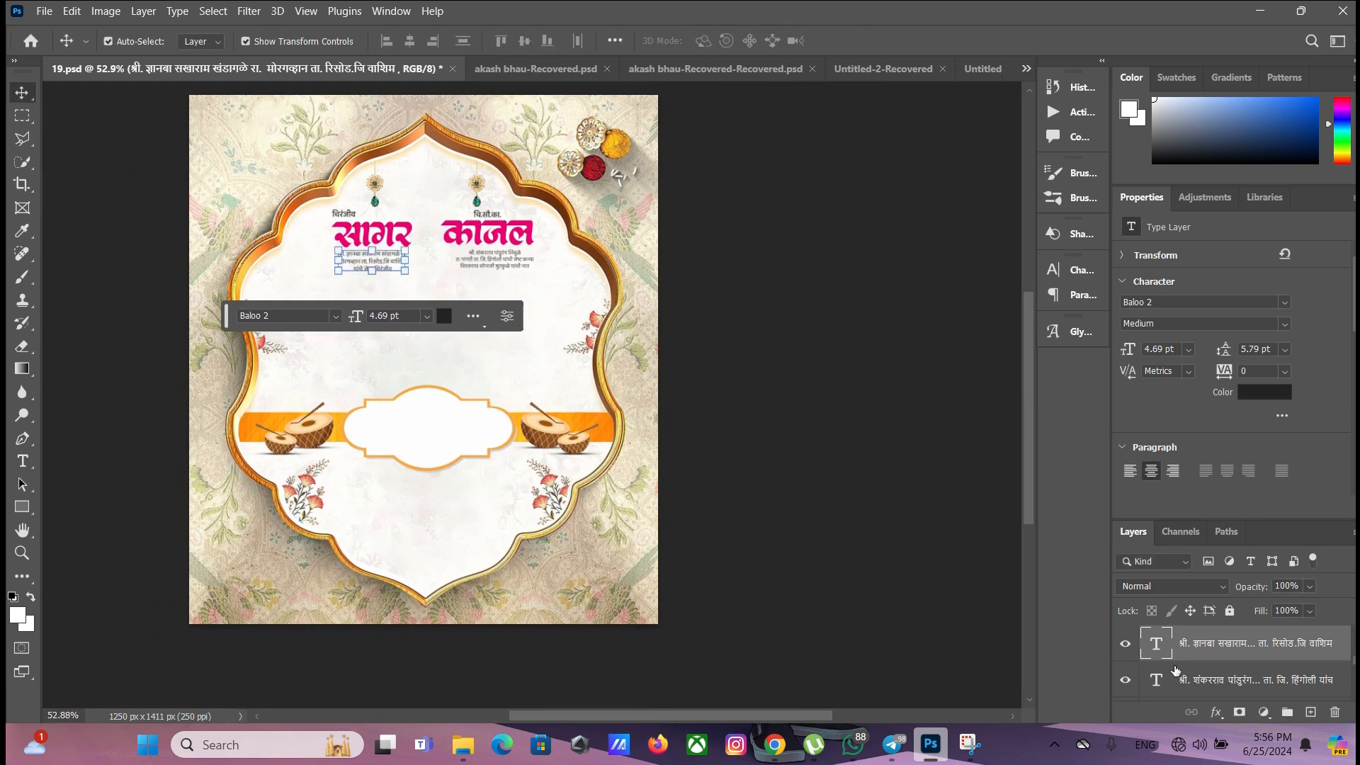
# Show the Layer 10 divider ornament and the layer 9 hanging banner, leaving no layer selected
pyautogui.scroll(-3, 1165, 668)
pyautogui.click(1125, 684)
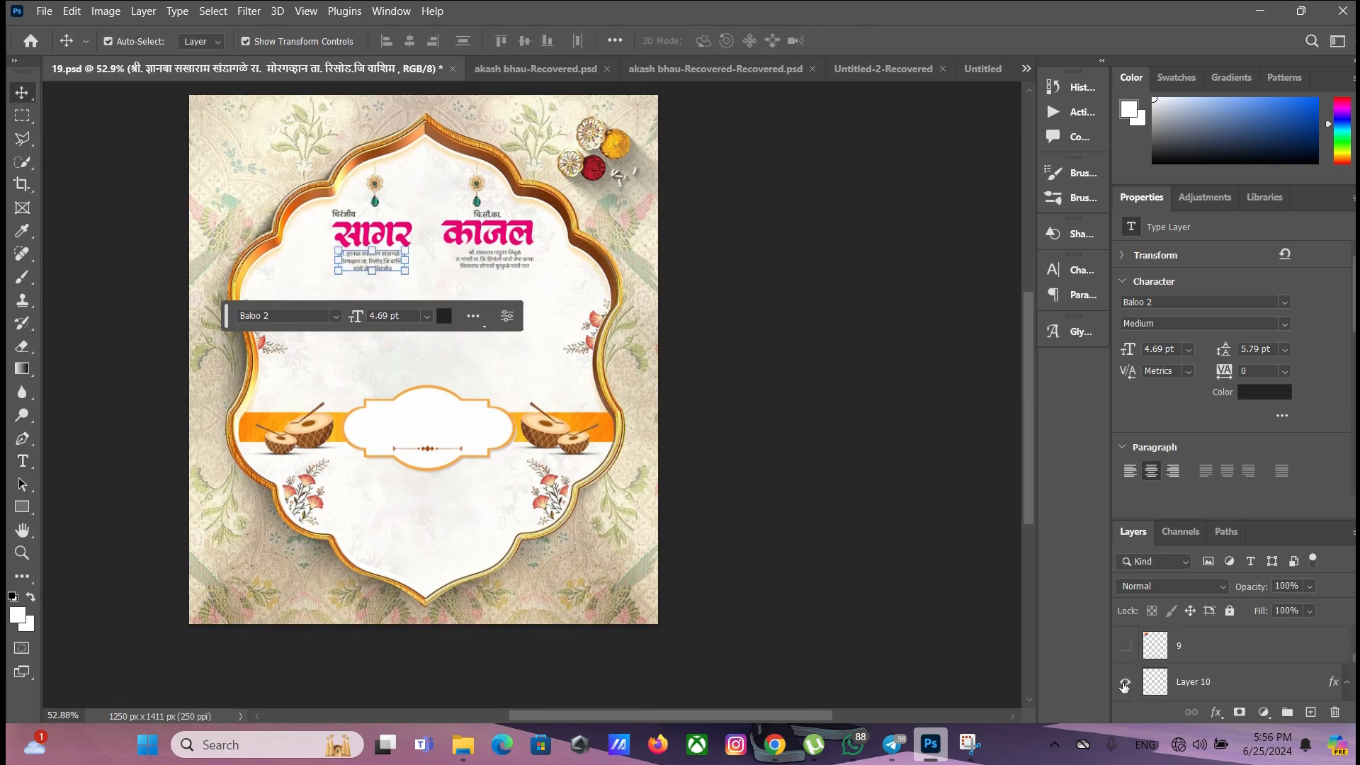
pyautogui.click(1125, 647)
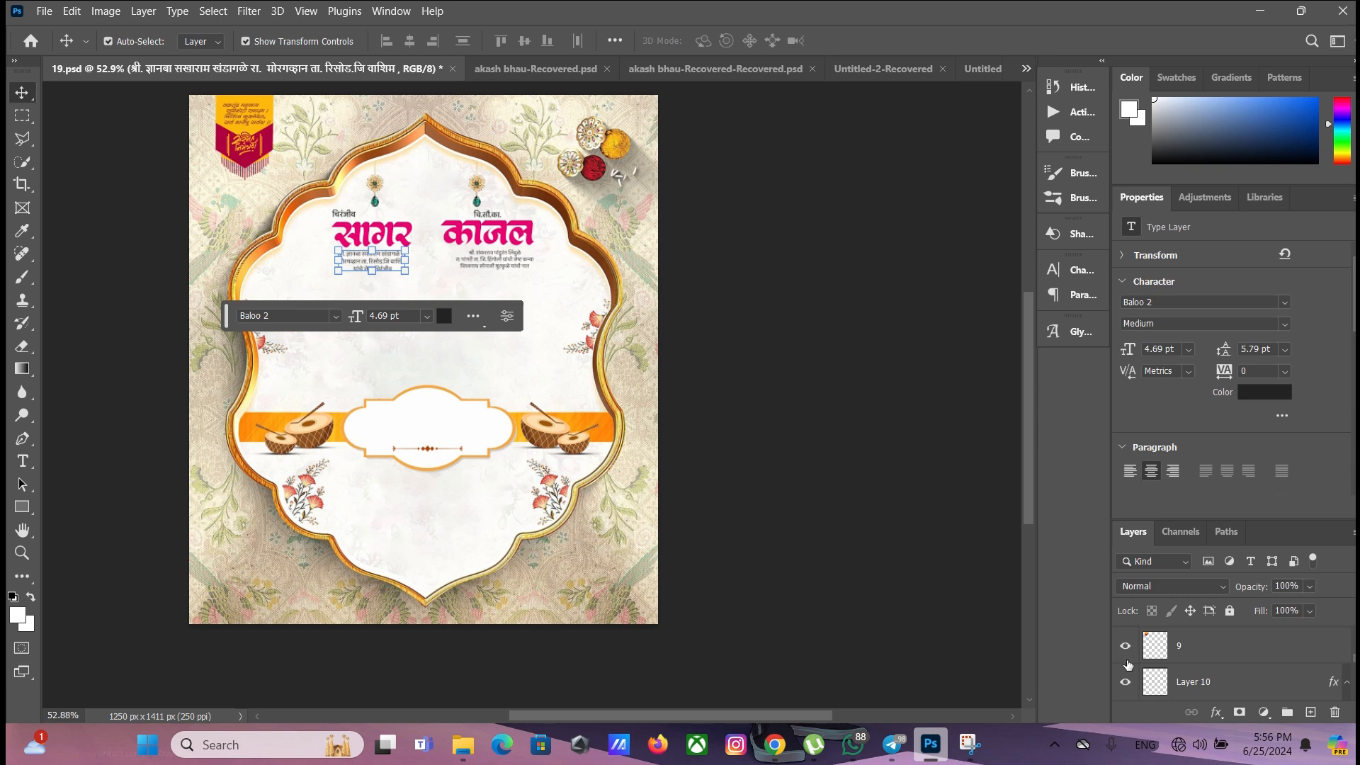
pyautogui.click(829, 407)
# Show the flourish ornament layers beneath both family-detail texts, including Layer 7 copy
pyautogui.scroll(-2, 1144, 680)
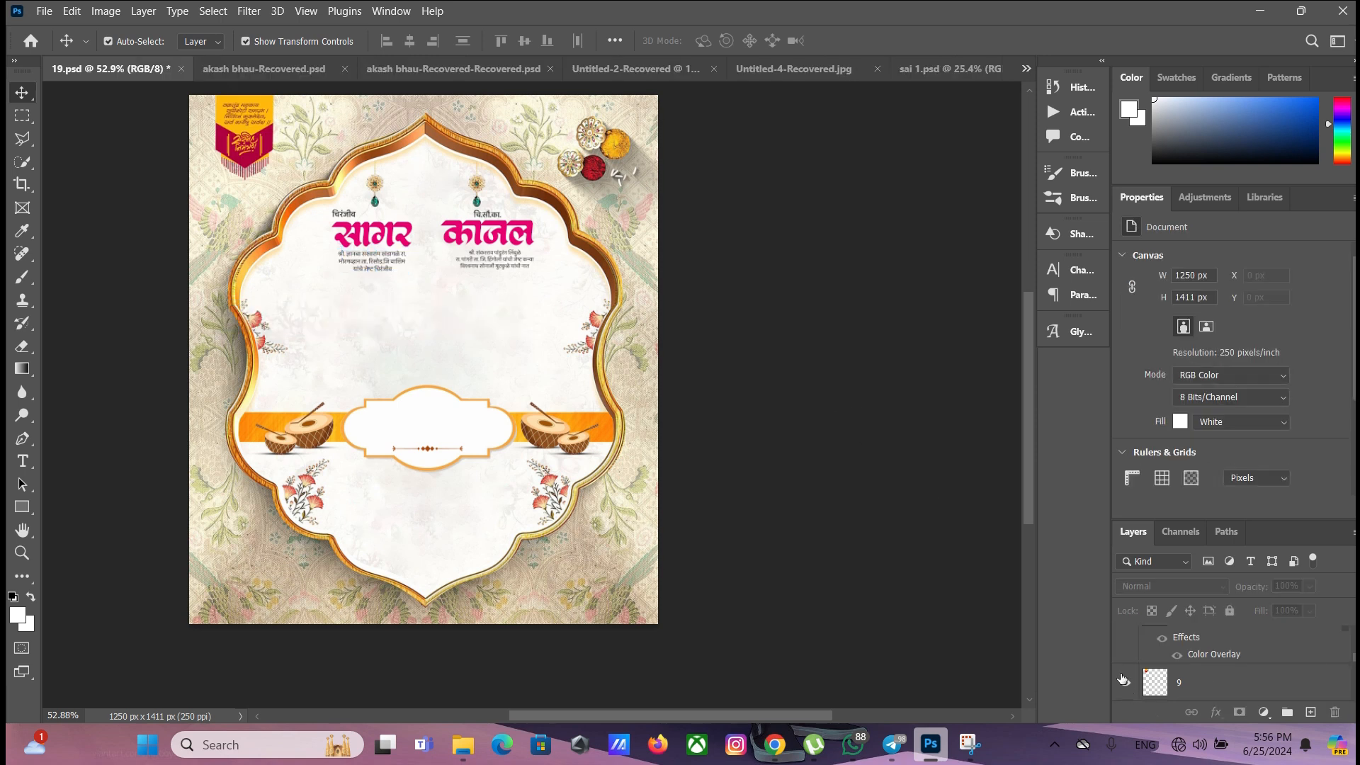
pyautogui.click(1126, 650)
pyautogui.scroll(-1, 1126, 653)
pyautogui.click(1125, 653)
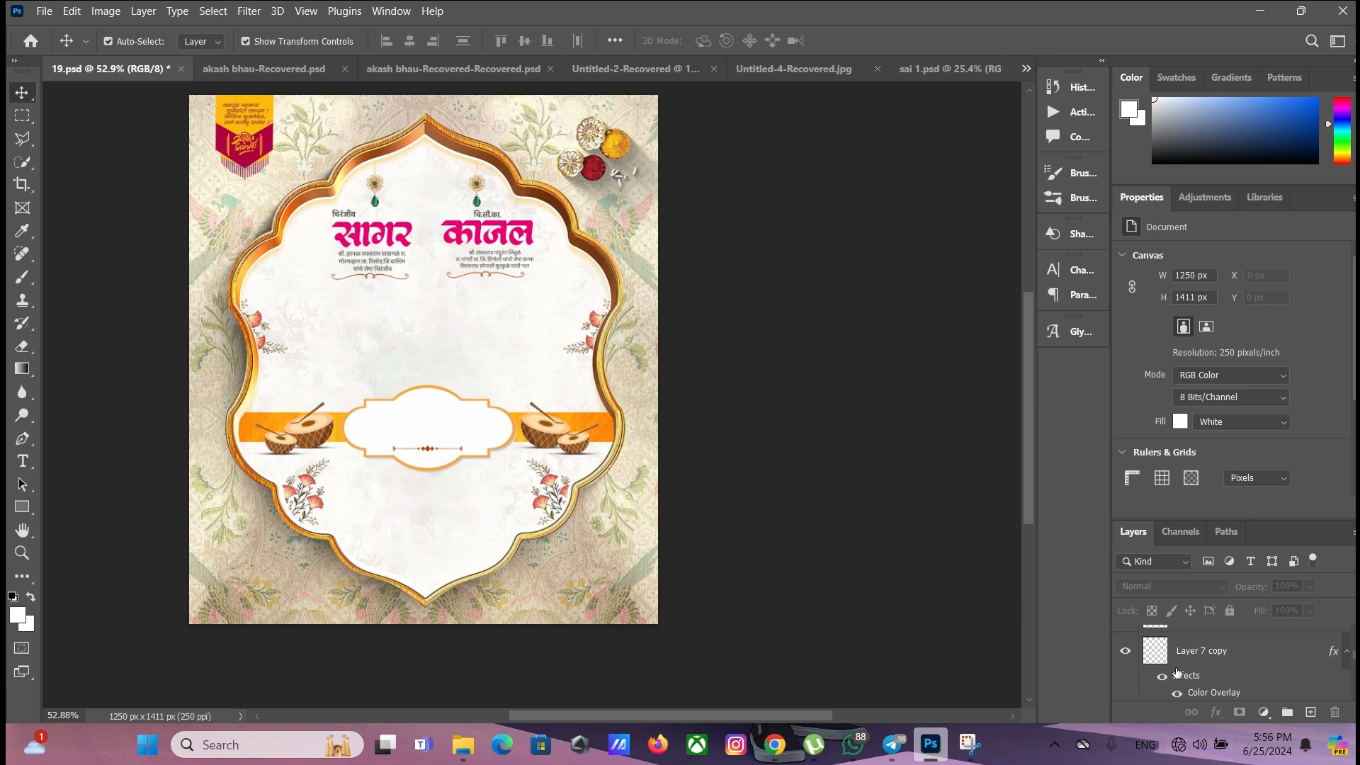
# Show the yellow Ellipse 1 circle and the god-ganesha image in the frame's peak
pyautogui.scroll(-2, 1132, 673)
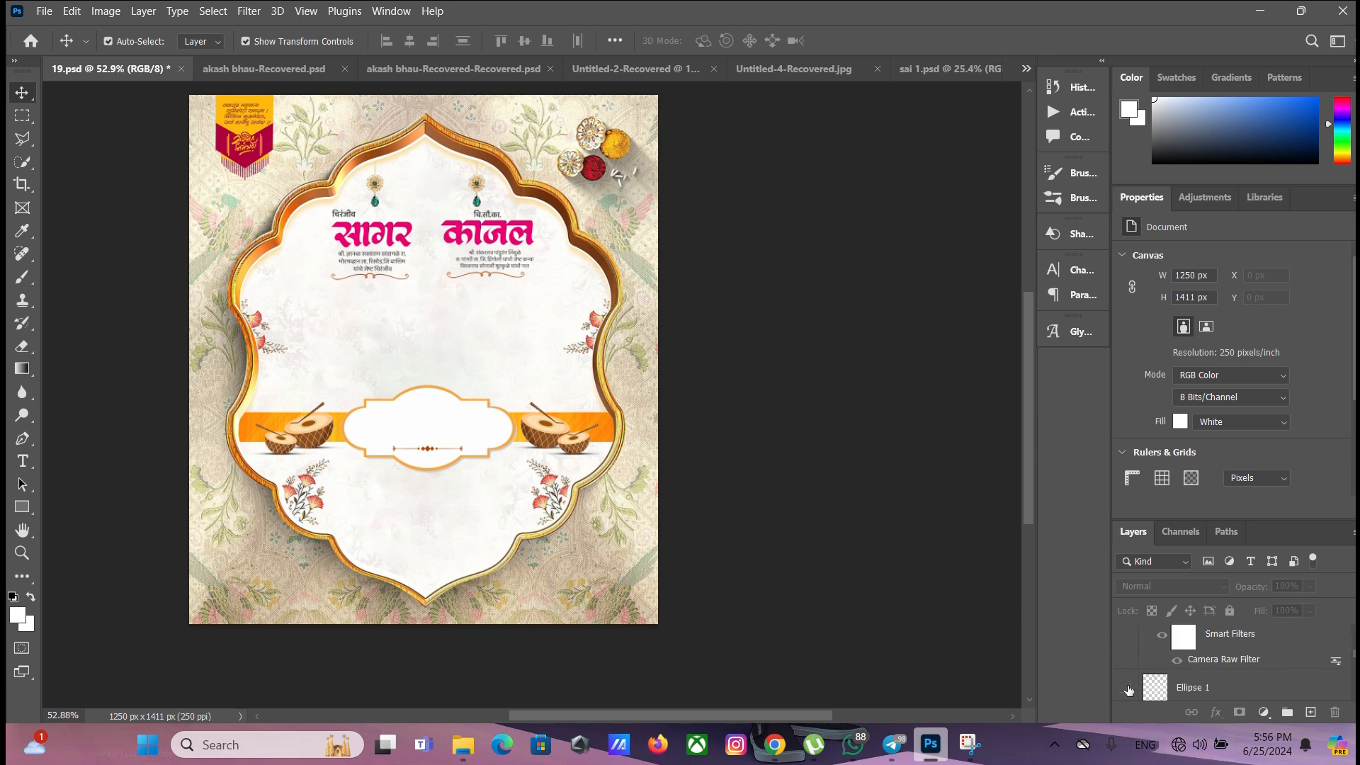
pyautogui.click(1126, 688)
pyautogui.scroll(1, 1126, 687)
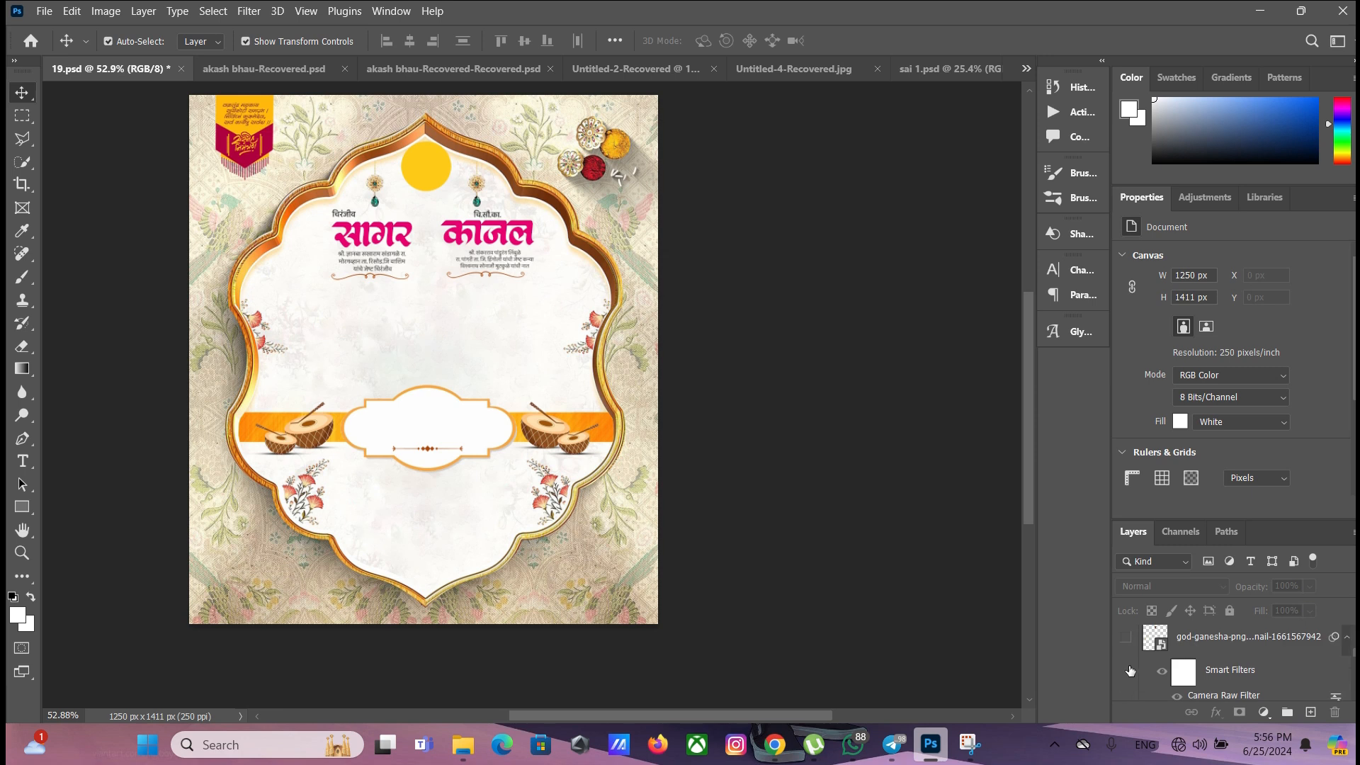
pyautogui.click(1125, 637)
pyautogui.scroll(1, 1132, 669)
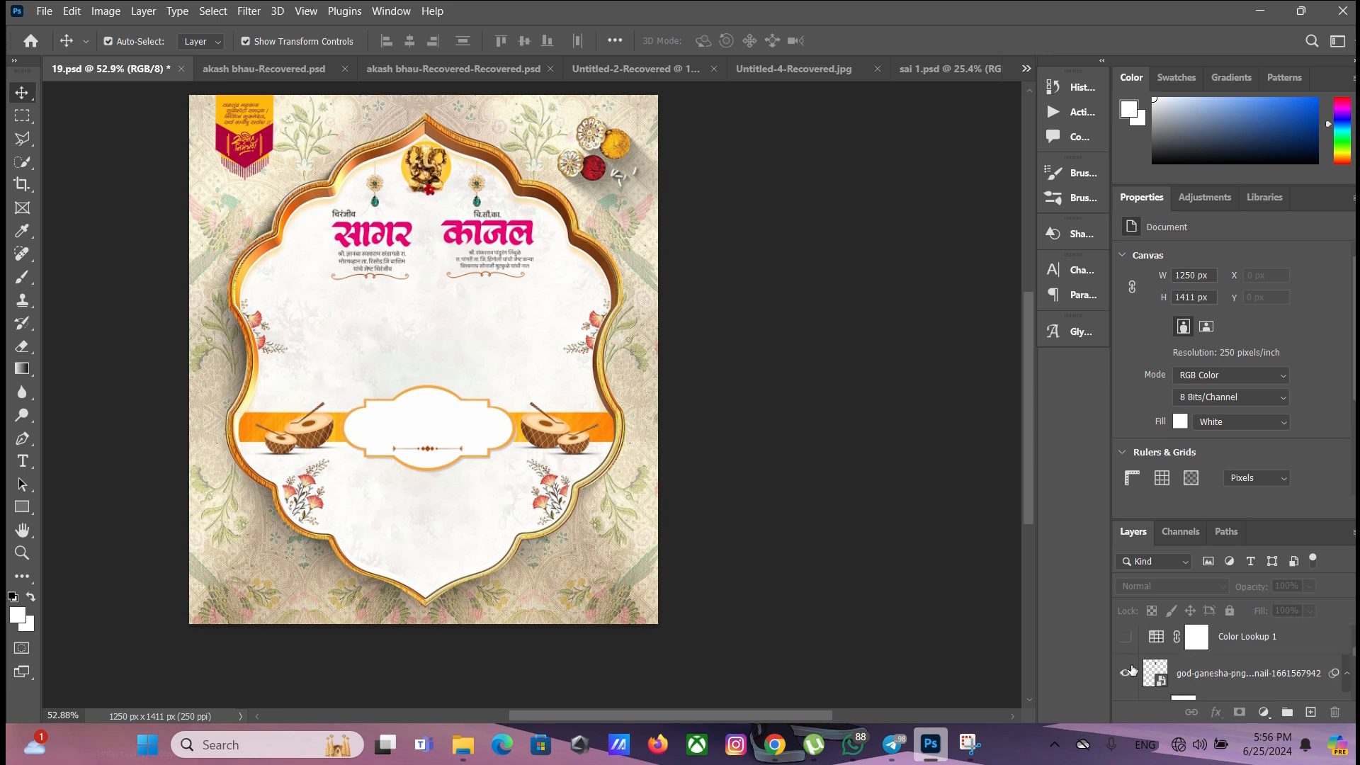
# Turn on the Color Lookup 1 adjustment layer and Group 7
pyautogui.click(1127, 637)
pyautogui.scroll(1, 1131, 651)
pyautogui.scroll(1, 1130, 653)
pyautogui.click(1126, 650)
pyautogui.scroll(1, 798, 551)
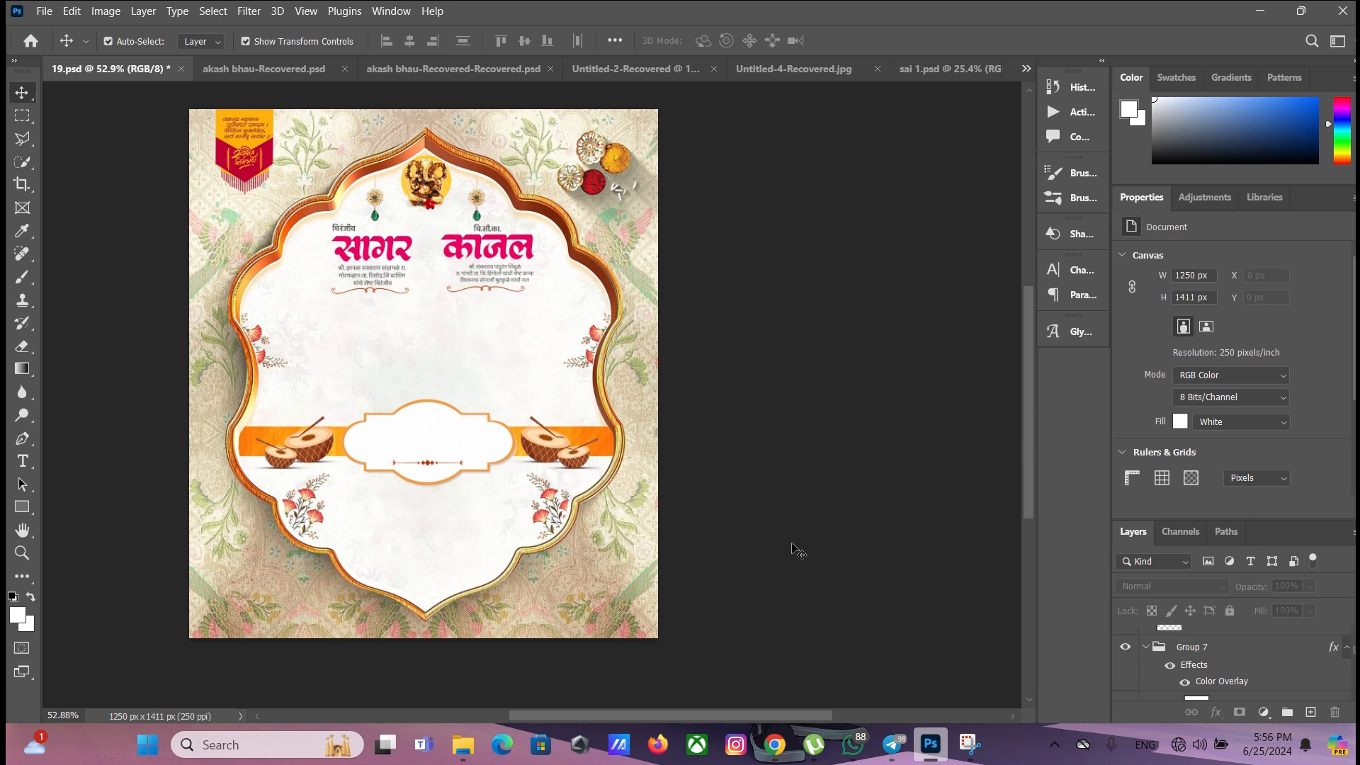
# Show the red Rectangle 1 label and its हळदी समारंभ text above the white plaque
pyautogui.moveTo(702, 715); pyautogui.dragTo(679, 710)
pyautogui.scroll(1, 623, 586)
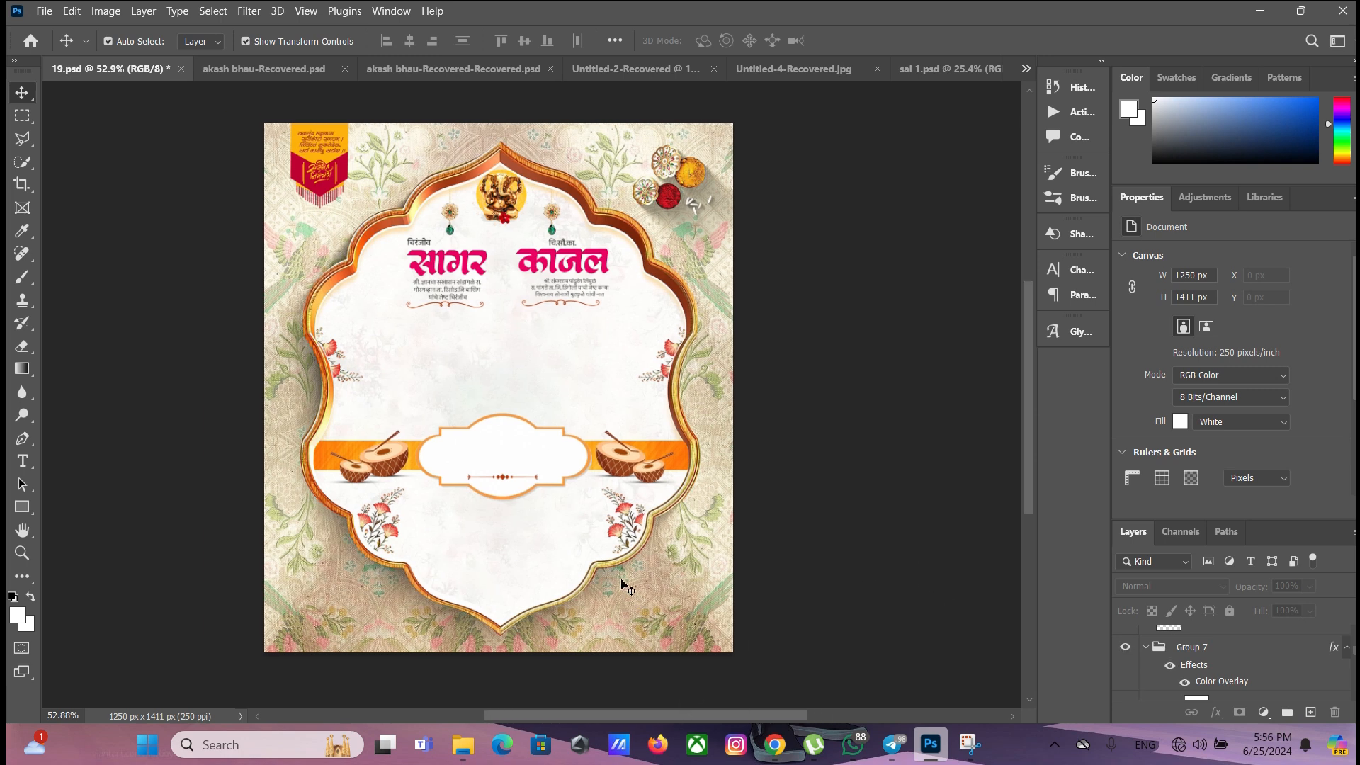
pyautogui.scroll(-3, 1142, 676)
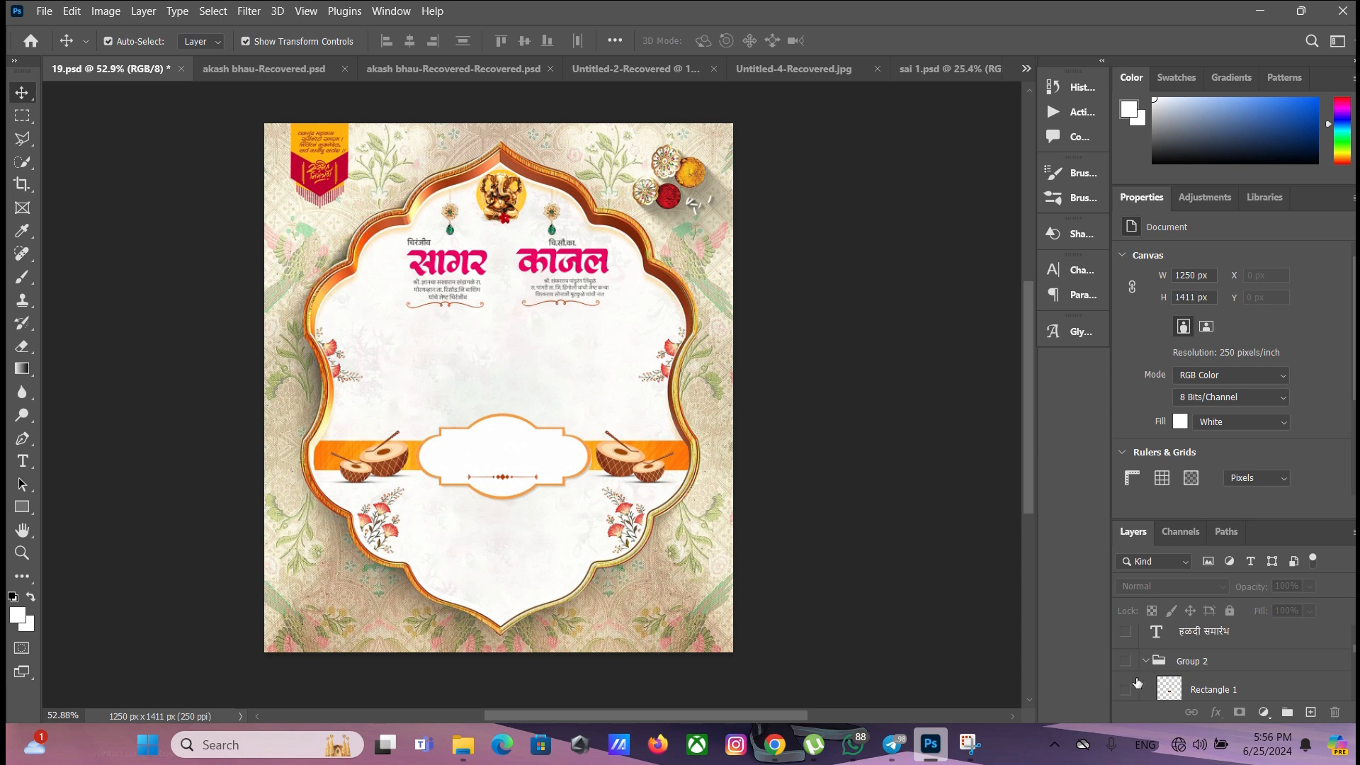
pyautogui.click(1125, 689)
pyautogui.scroll(1, 1118, 667)
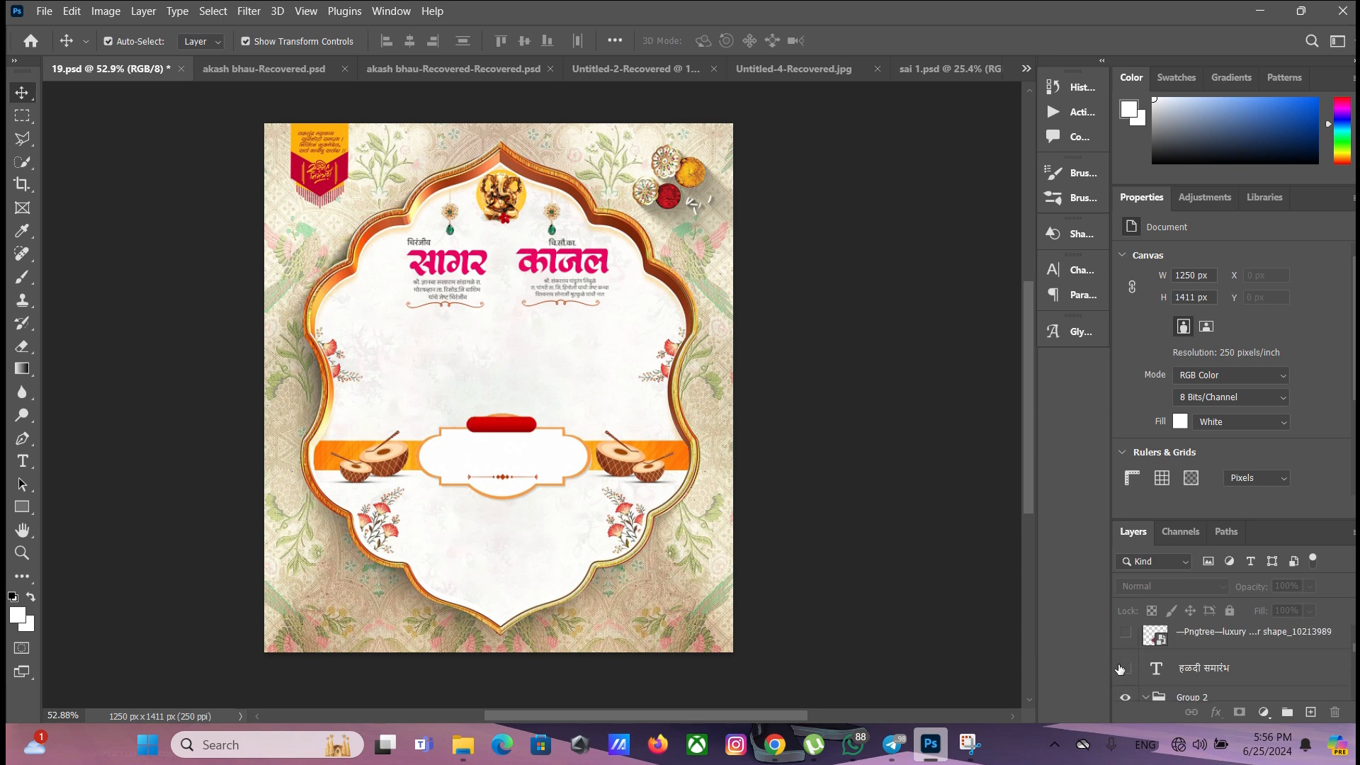
pyautogui.click(1124, 671)
# Show the red luxury shape plaque with its विवाहस्थळ heading and venue address text
pyautogui.click(1125, 636)
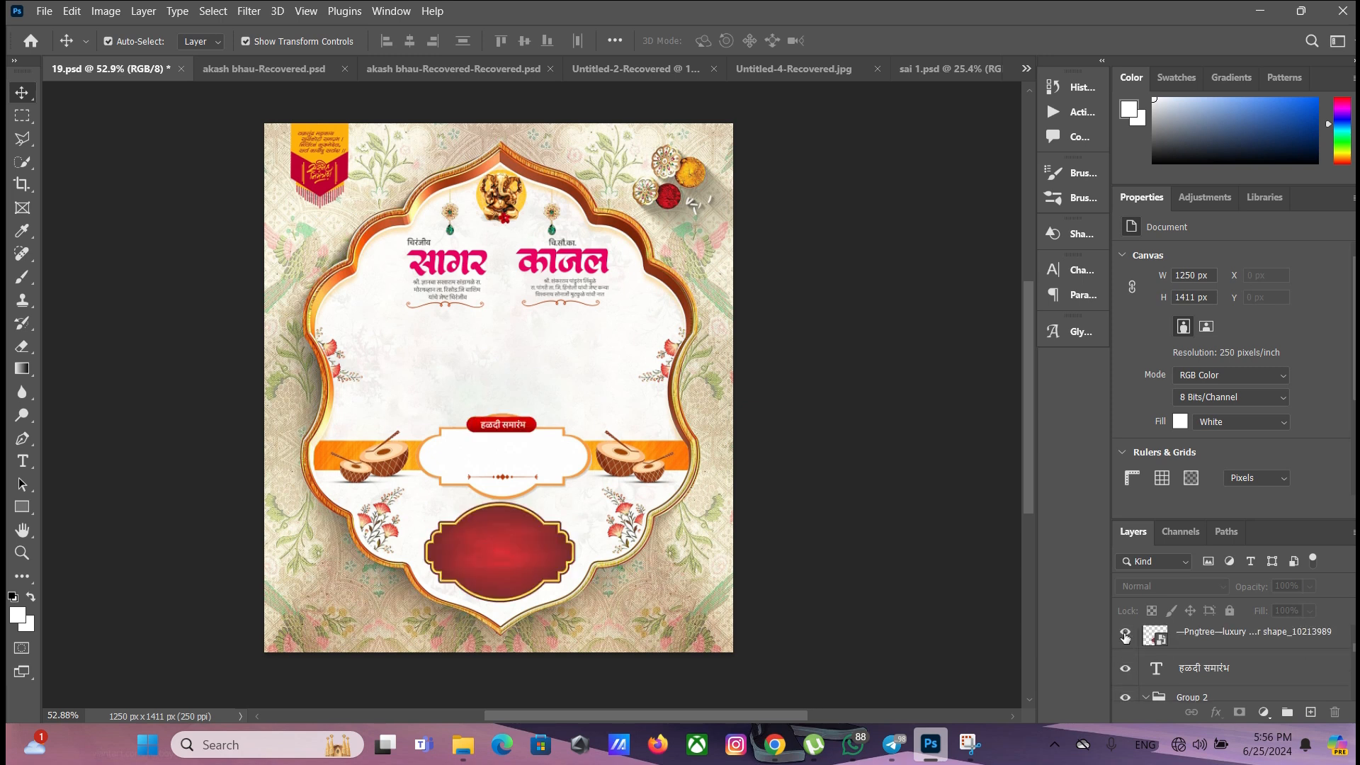
pyautogui.scroll(1, 1129, 649)
pyautogui.click(1126, 637)
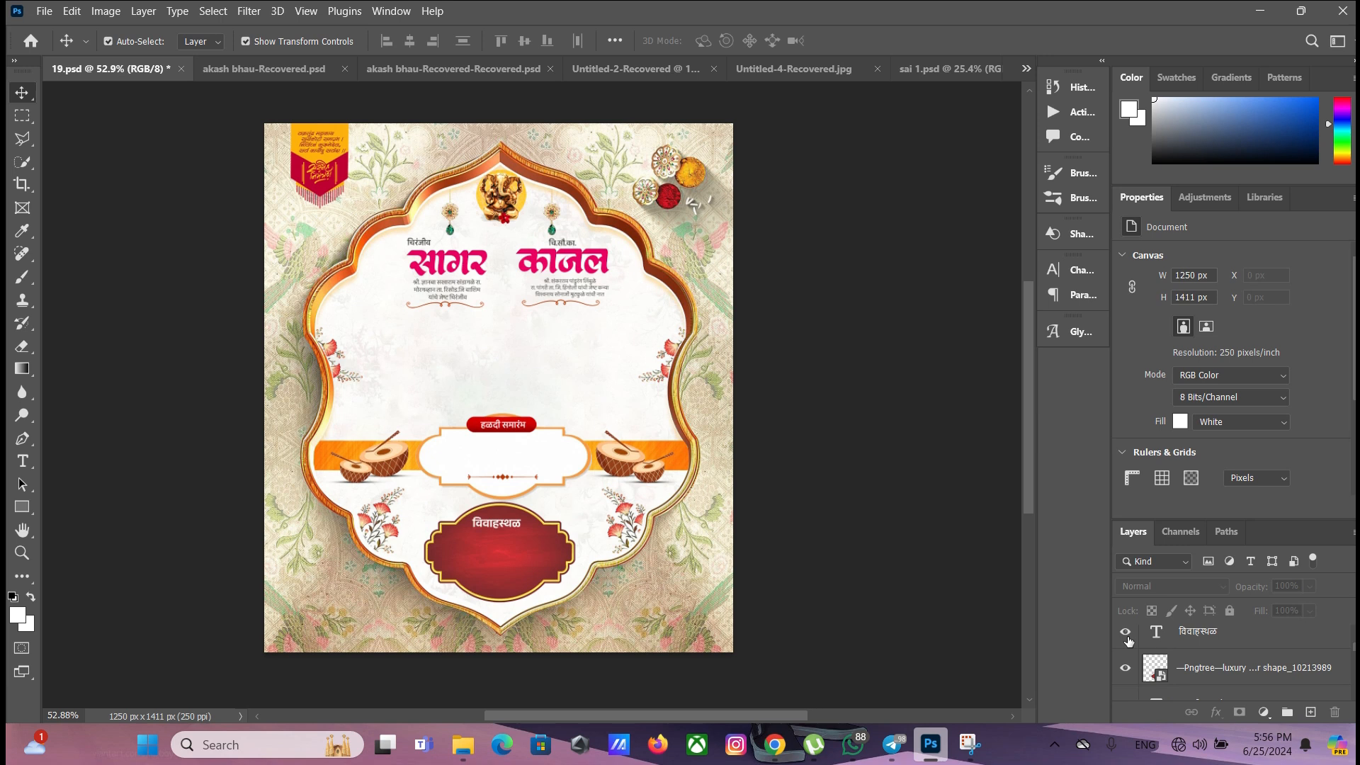
pyautogui.scroll(1, 1127, 641)
pyautogui.click(1124, 635)
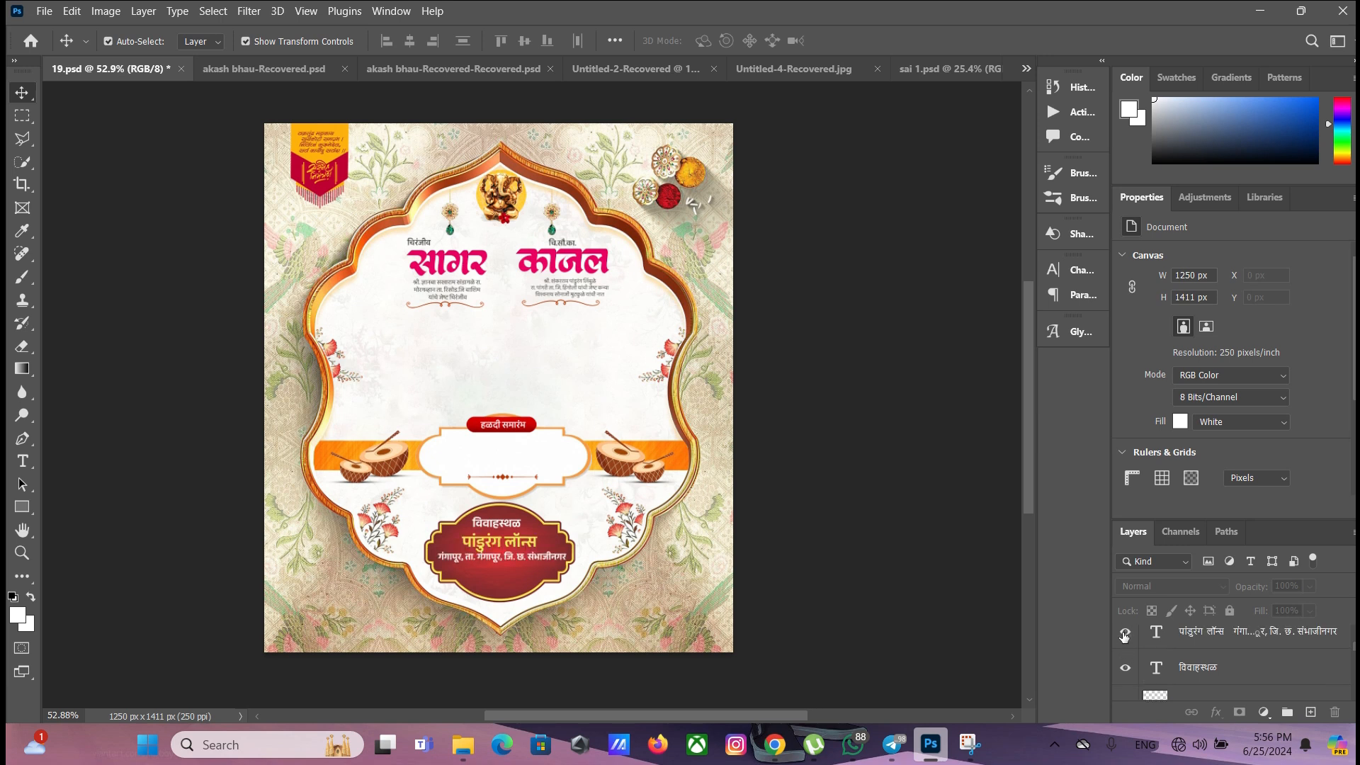
# Show the inviting family's text lines in the red plaque and the haldi date text in the white plaque
pyautogui.scroll(1, 1125, 636)
pyautogui.click(1125, 636)
pyautogui.scroll(1, 1125, 638)
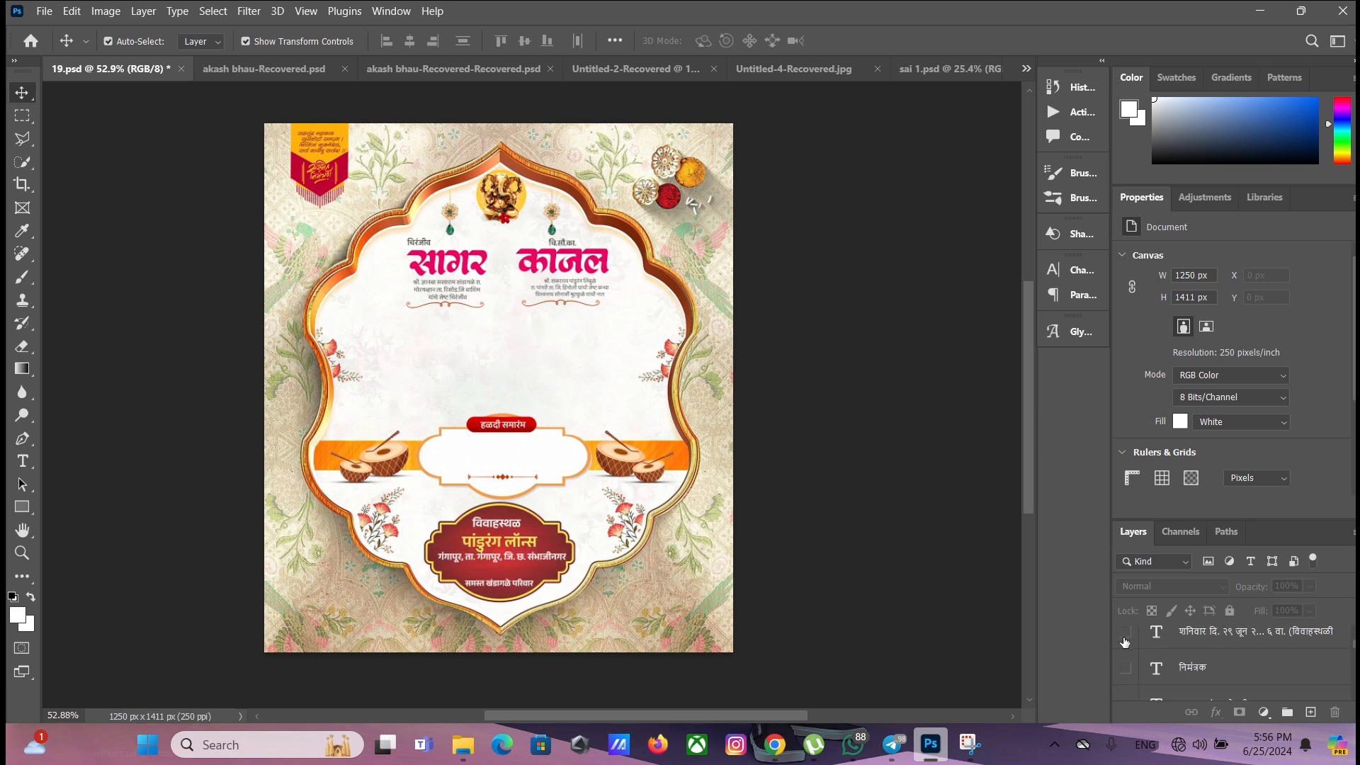
pyautogui.click(1125, 633)
pyautogui.scroll(1, 1126, 672)
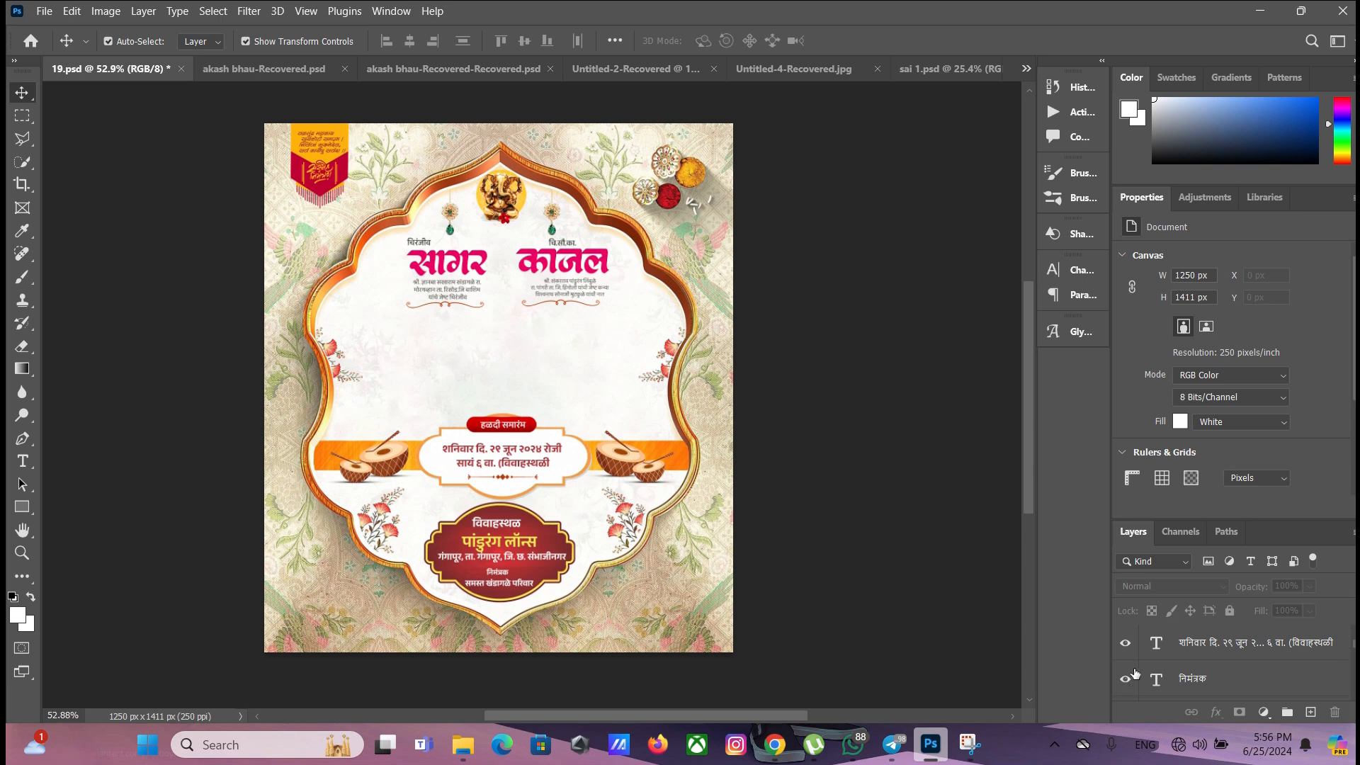
# Show Group 3 with its two kalash images, Untitled-1 copy and Untitled-1, and the 30/06/2024 wedding date text
pyautogui.scroll(4, 1140, 662)
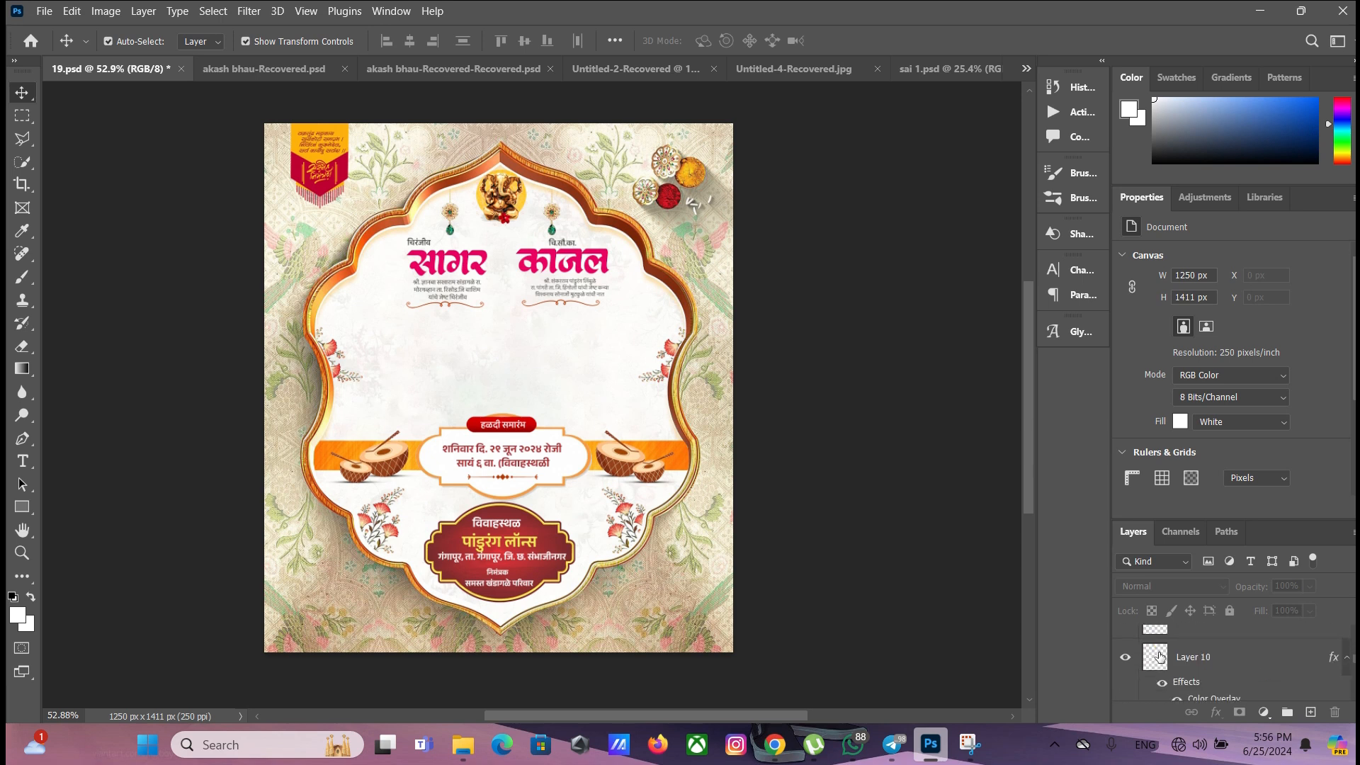
pyautogui.scroll(3, 1159, 657)
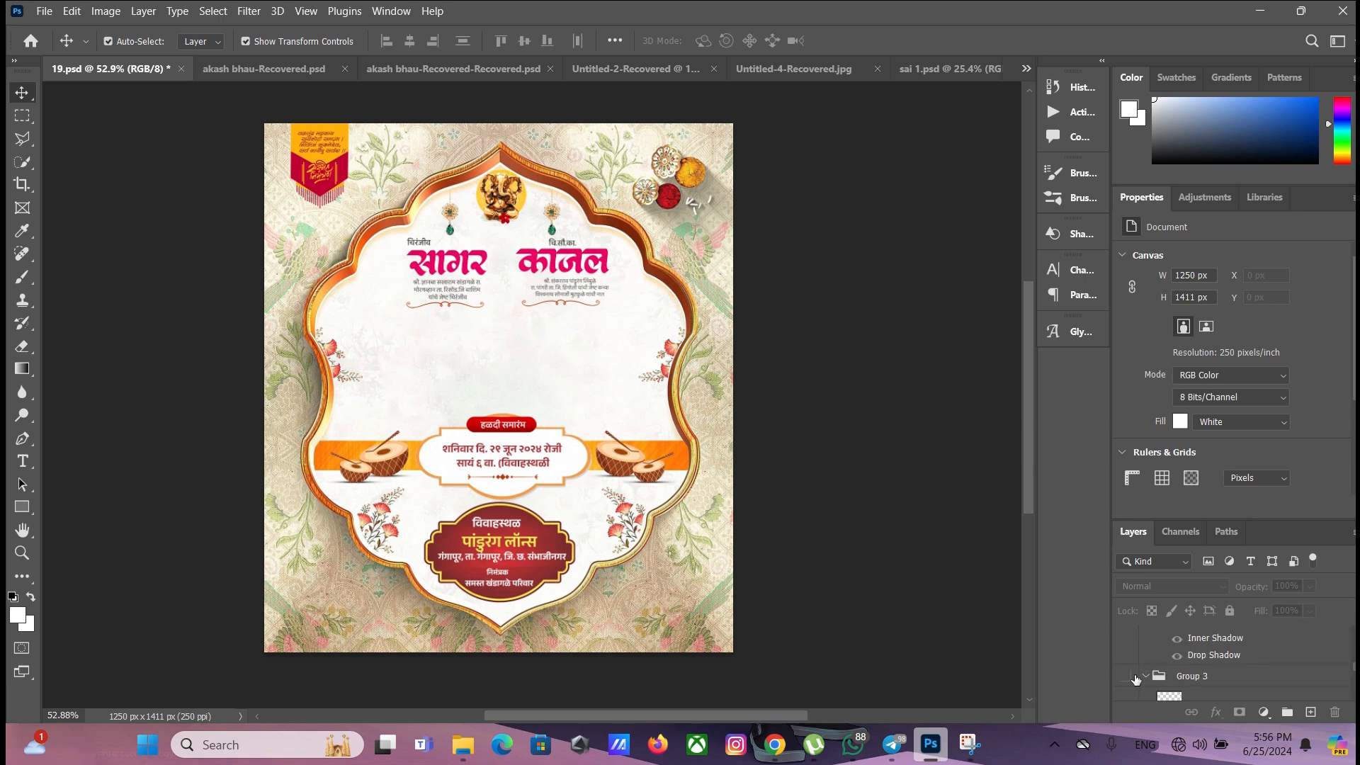
pyautogui.scroll(-3, 1128, 680)
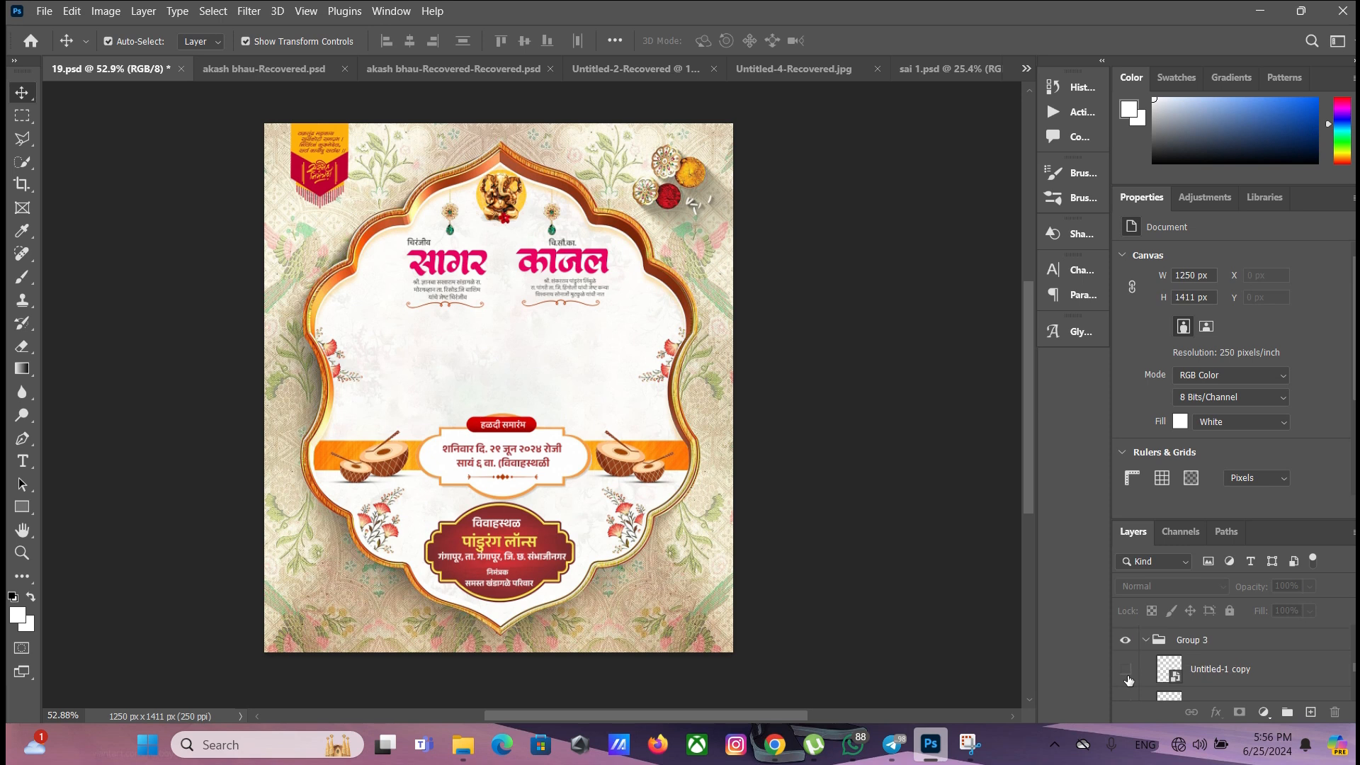
pyautogui.click(1128, 670)
pyautogui.scroll(-2, 1129, 669)
pyautogui.click(1130, 666)
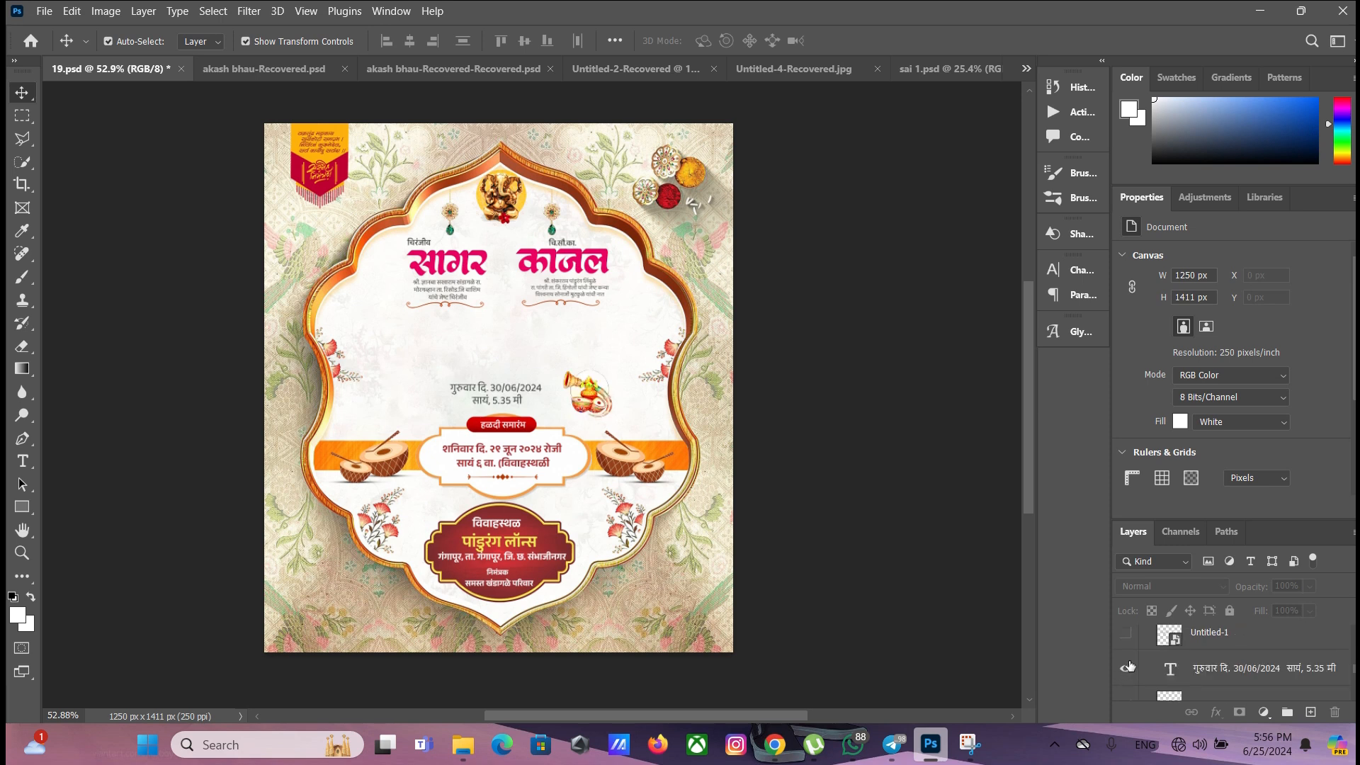
pyautogui.click(1128, 633)
# Show the yellow Rectangle 3 bar behind the wedding date and the सोहळा text layer
pyautogui.scroll(-2, 1127, 658)
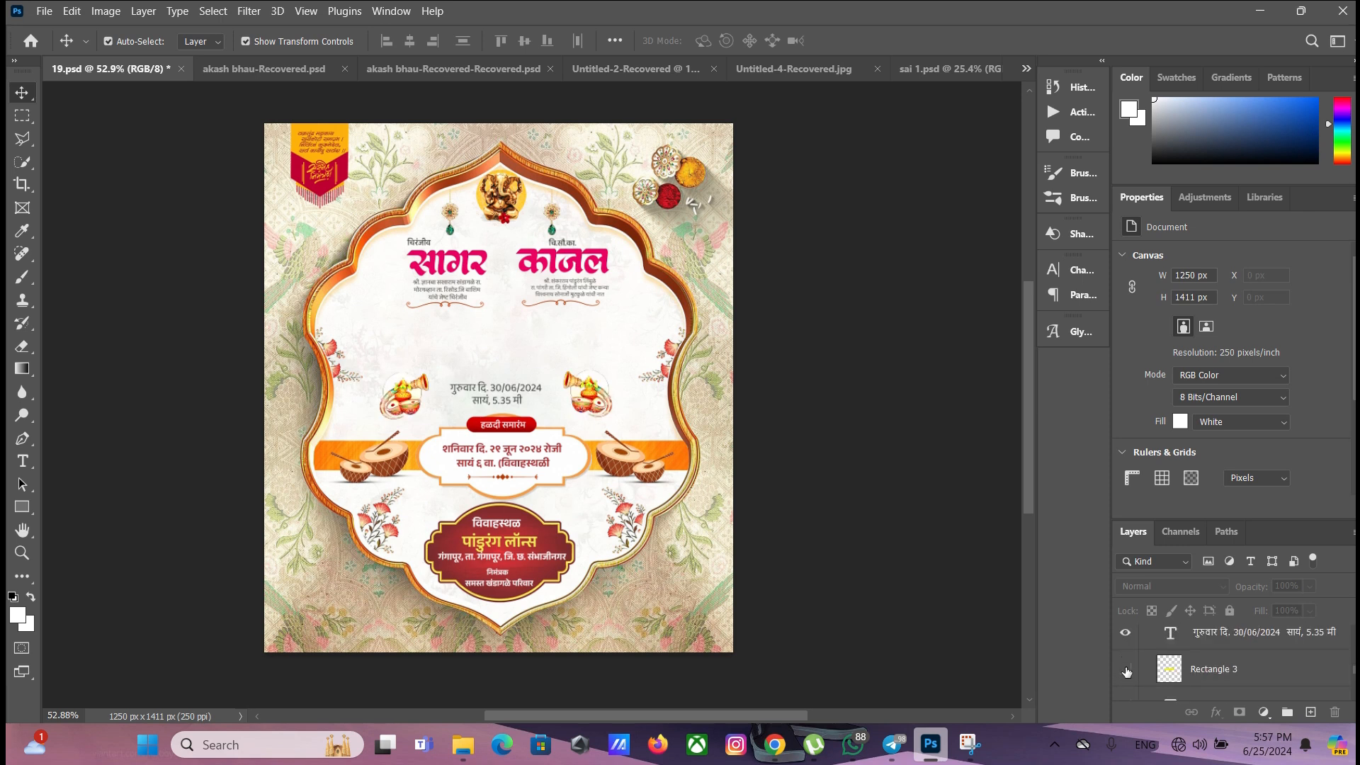
pyautogui.click(1126, 669)
pyautogui.scroll(-2, 1125, 671)
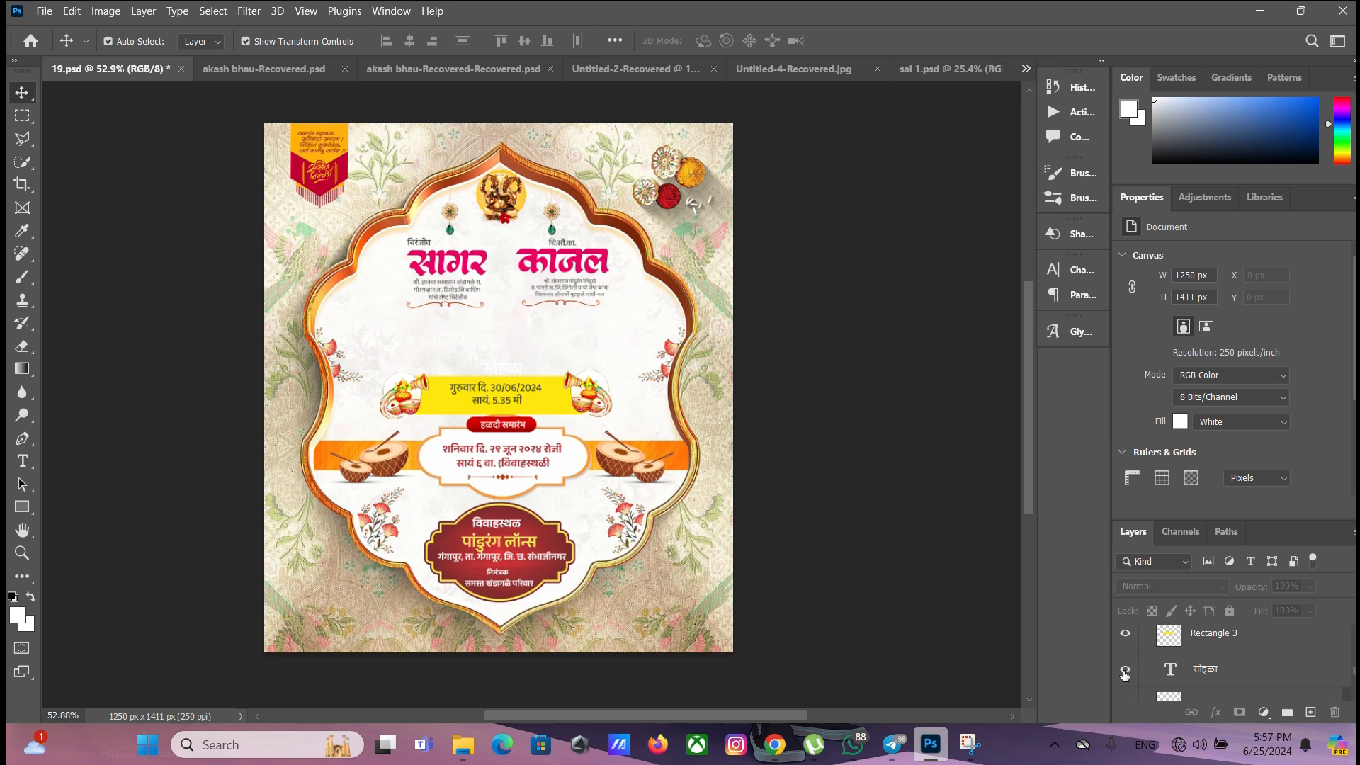
# Show the yellow शुभविवाह title lettering, the यांचा text and the red Layer 4 copy plaque behind them
pyautogui.scroll(-1, 1125, 674)
pyautogui.click(1126, 670)
pyautogui.scroll(-1, 1127, 675)
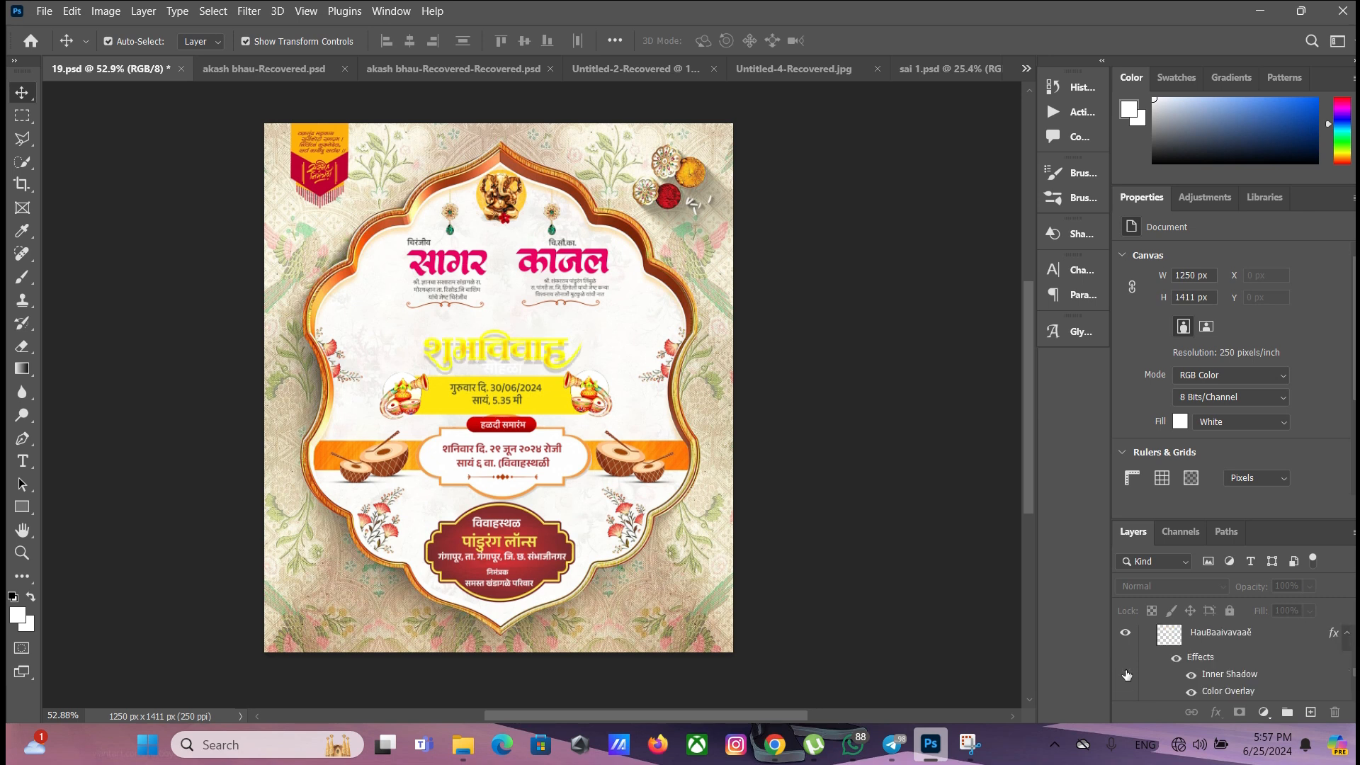
pyautogui.scroll(-1, 1127, 675)
pyautogui.scroll(-1, 1128, 700)
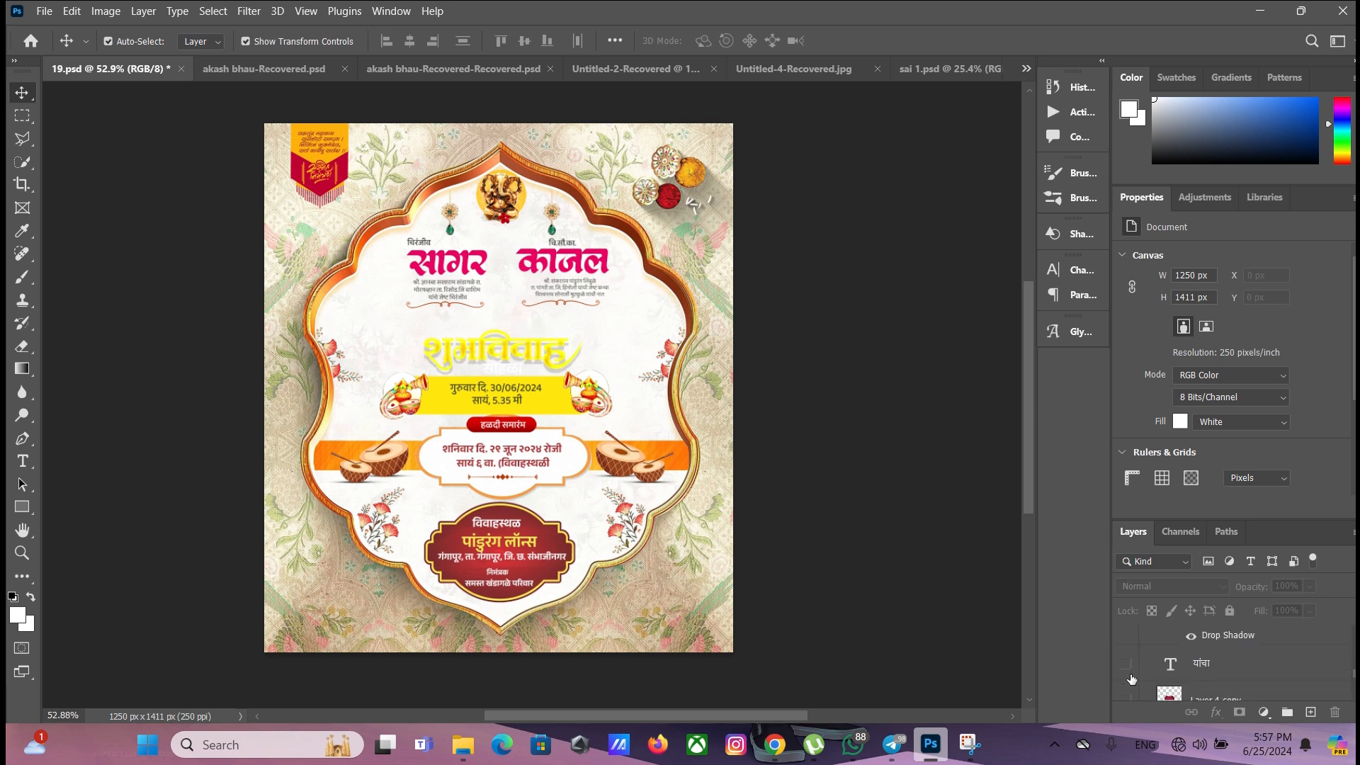
pyautogui.scroll(-1, 1127, 668)
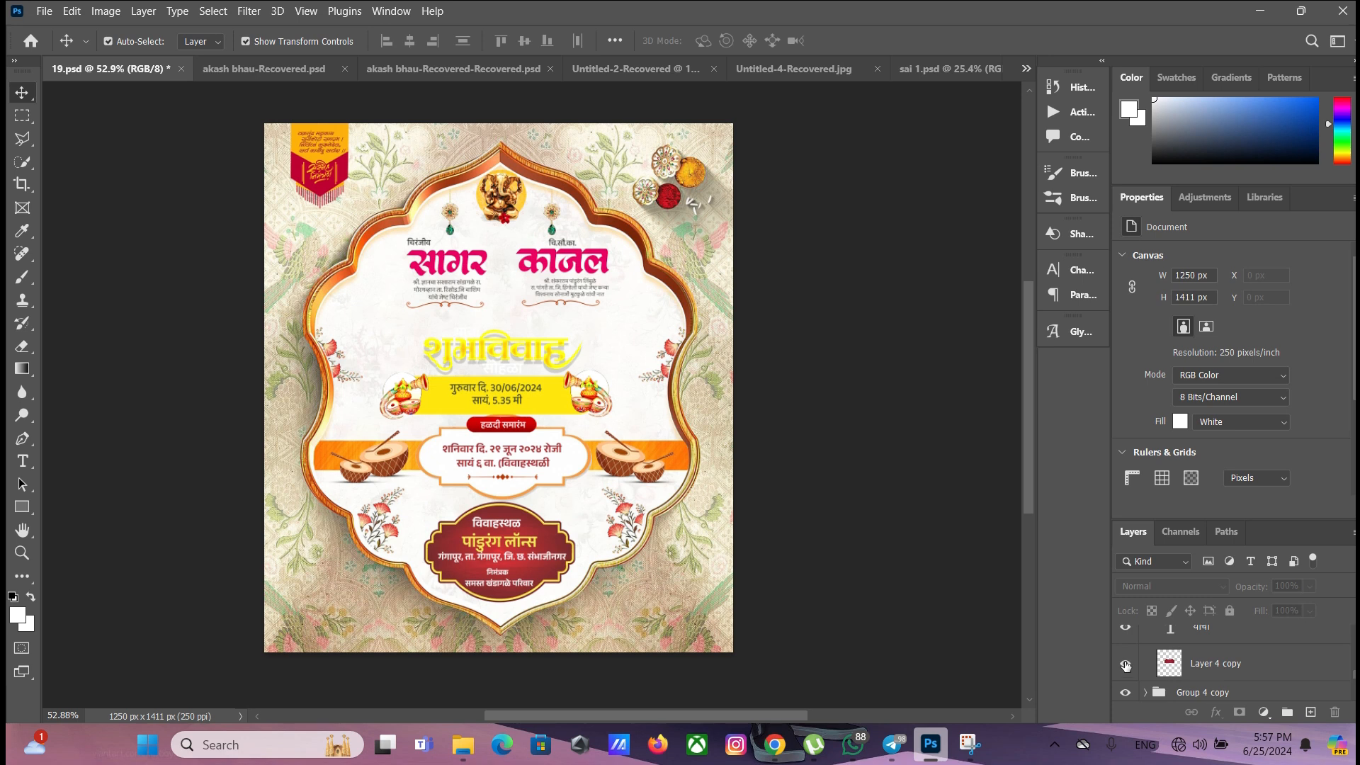
pyautogui.click(1126, 665)
pyautogui.scroll(-10, 1141, 644)
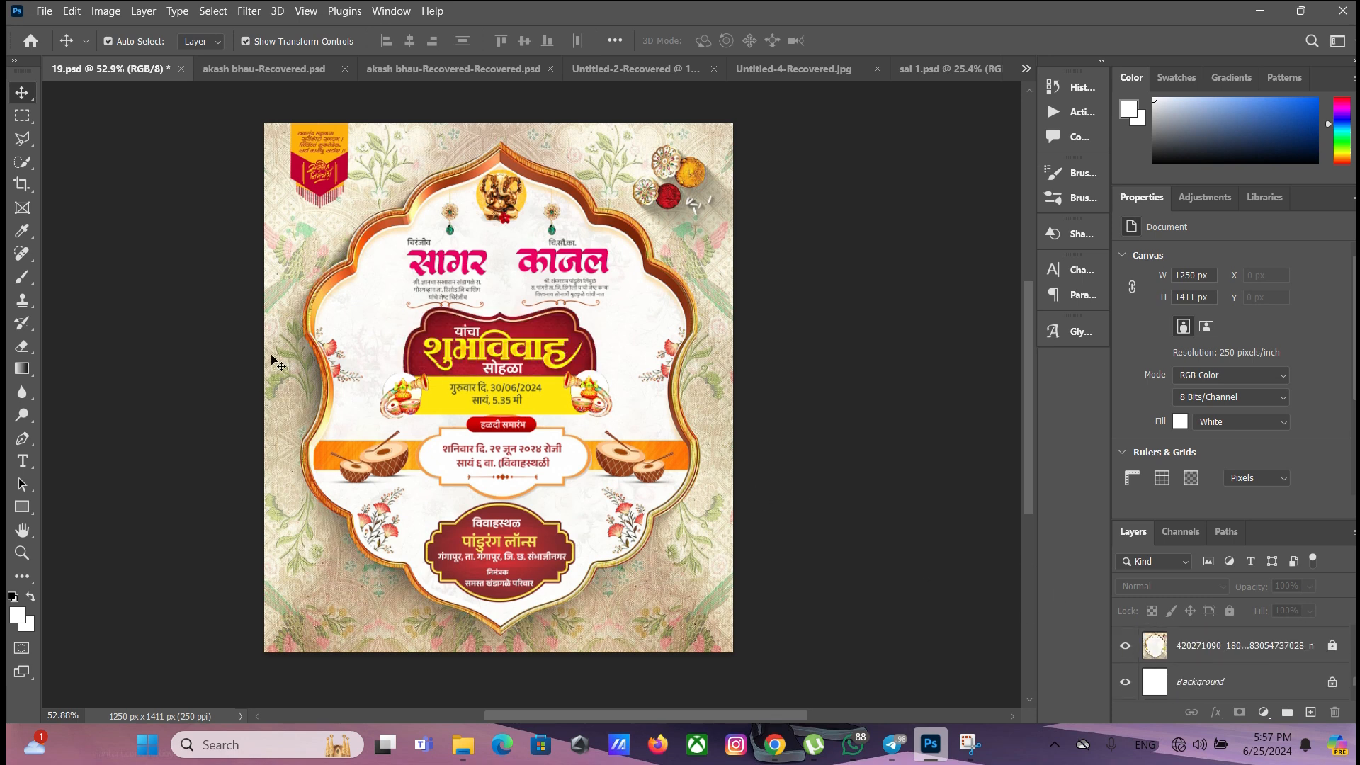
# Open the wedding date and time text in the yellow bar for editing
pyautogui.scroll(3, 457, 398)
pyautogui.scroll(4, 457, 394)
pyautogui.click(496, 346)
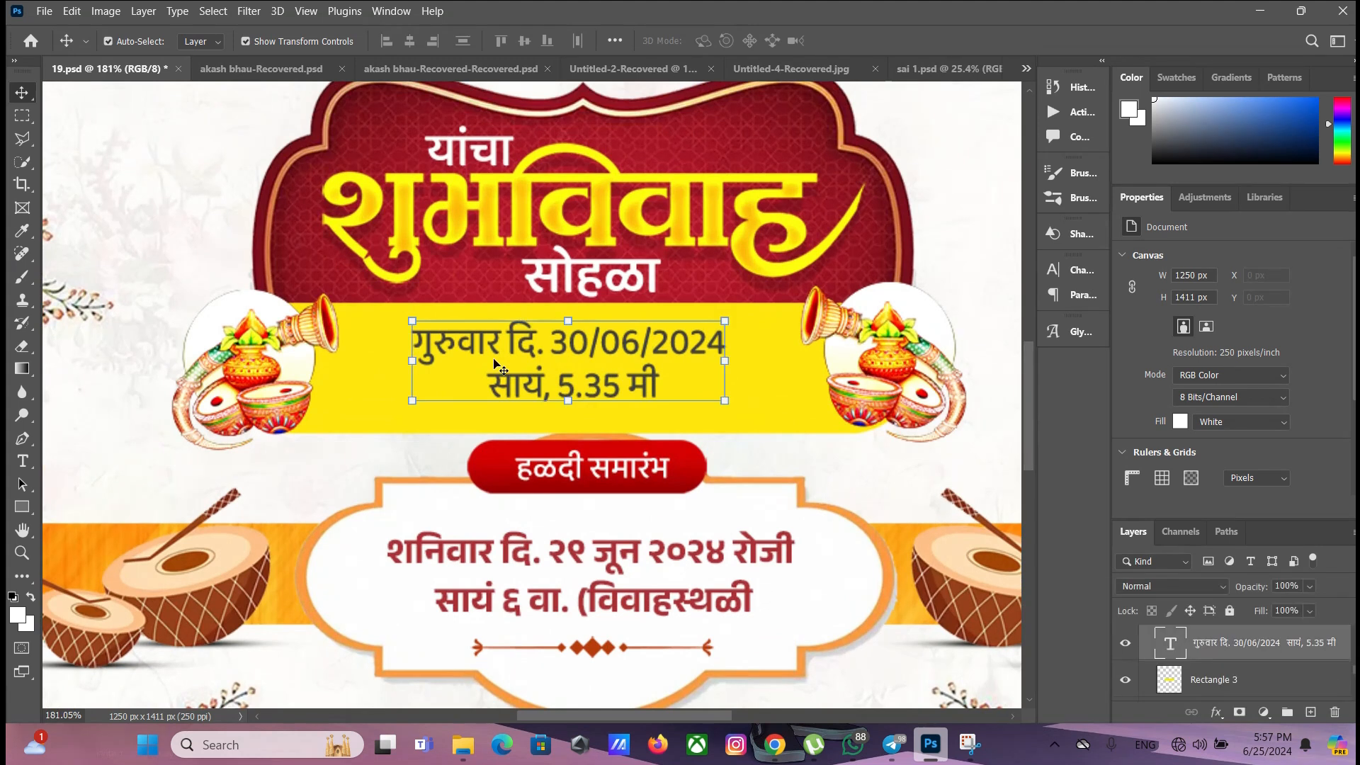
pyautogui.doubleClick(496, 346)
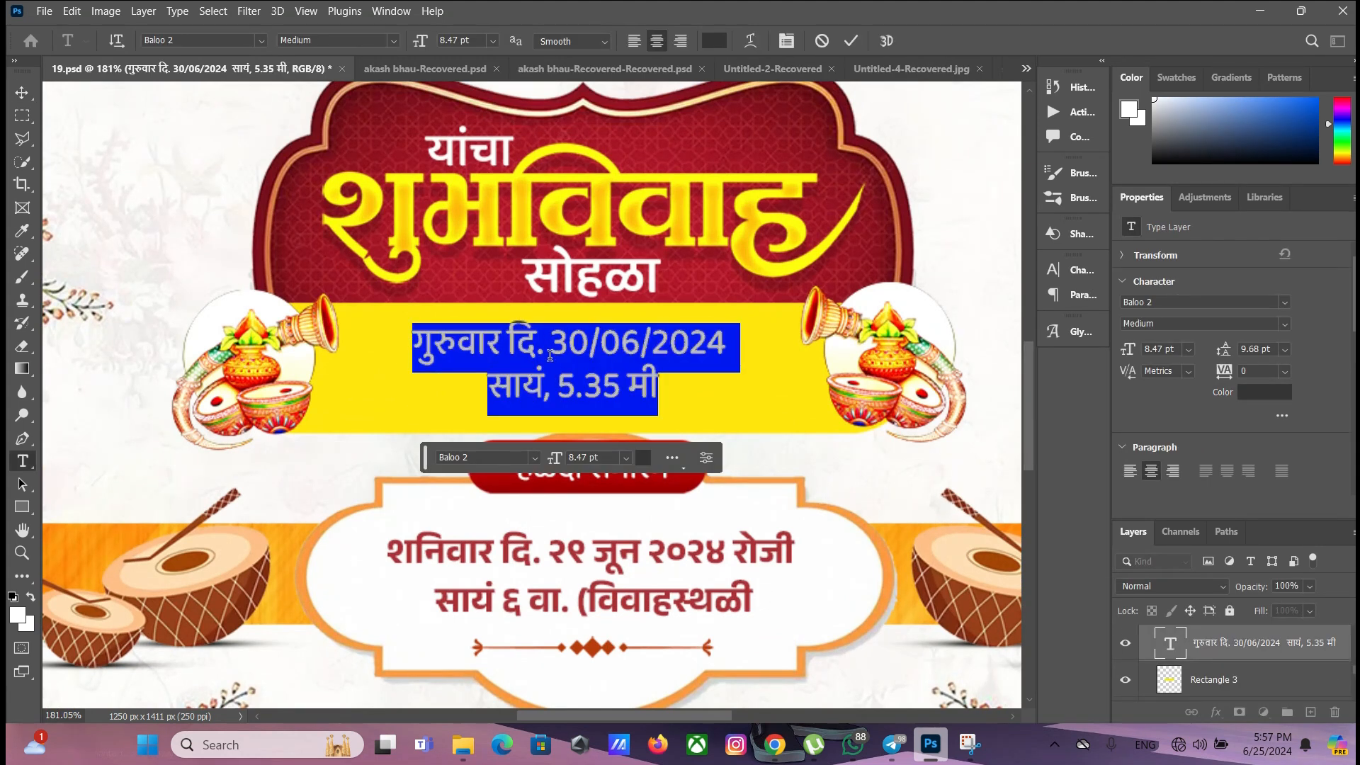
pyautogui.scroll(-3, 550, 356)
pyautogui.hotkey('ctrl', 'Return')
pyautogui.press('v')
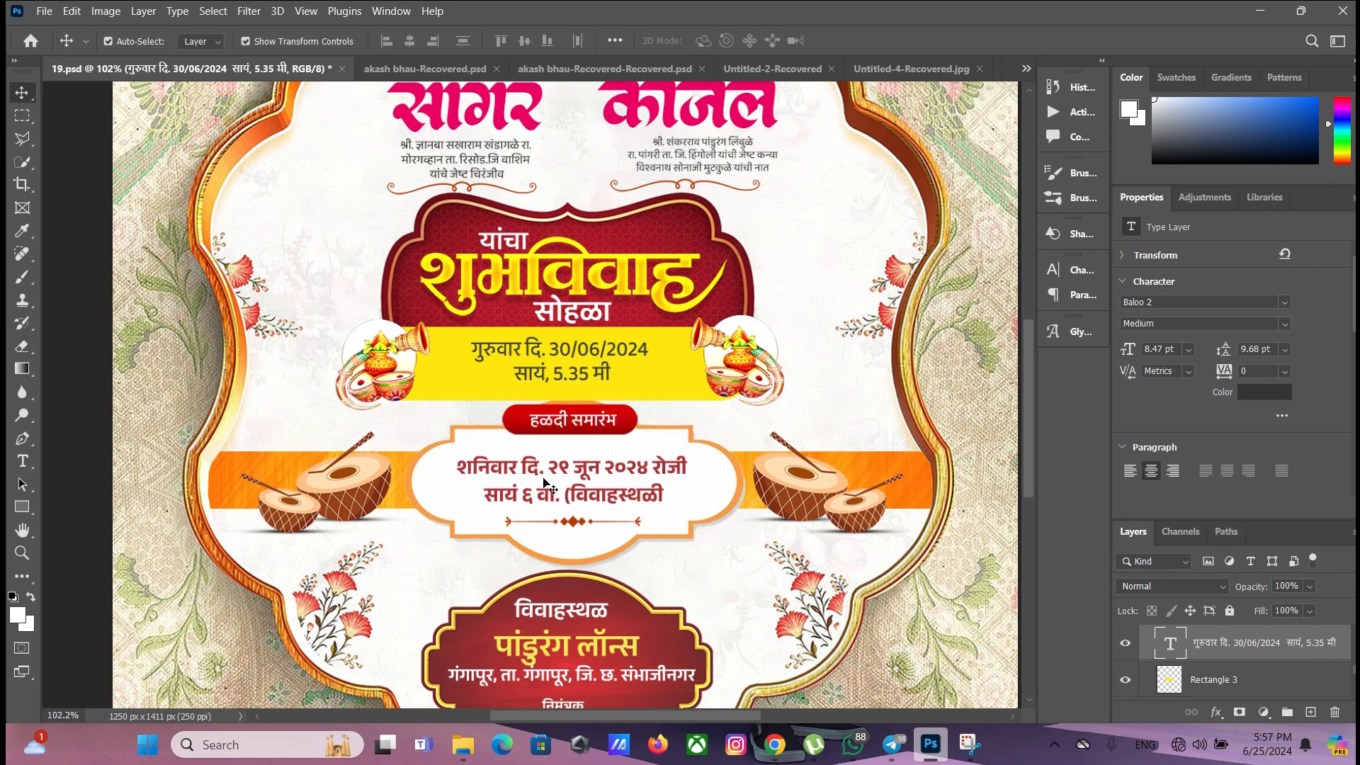
# Open the haldi ceremony date text in the white plaque for editing
pyautogui.doubleClick(544, 480)
pyautogui.scroll(3, 531, 479)
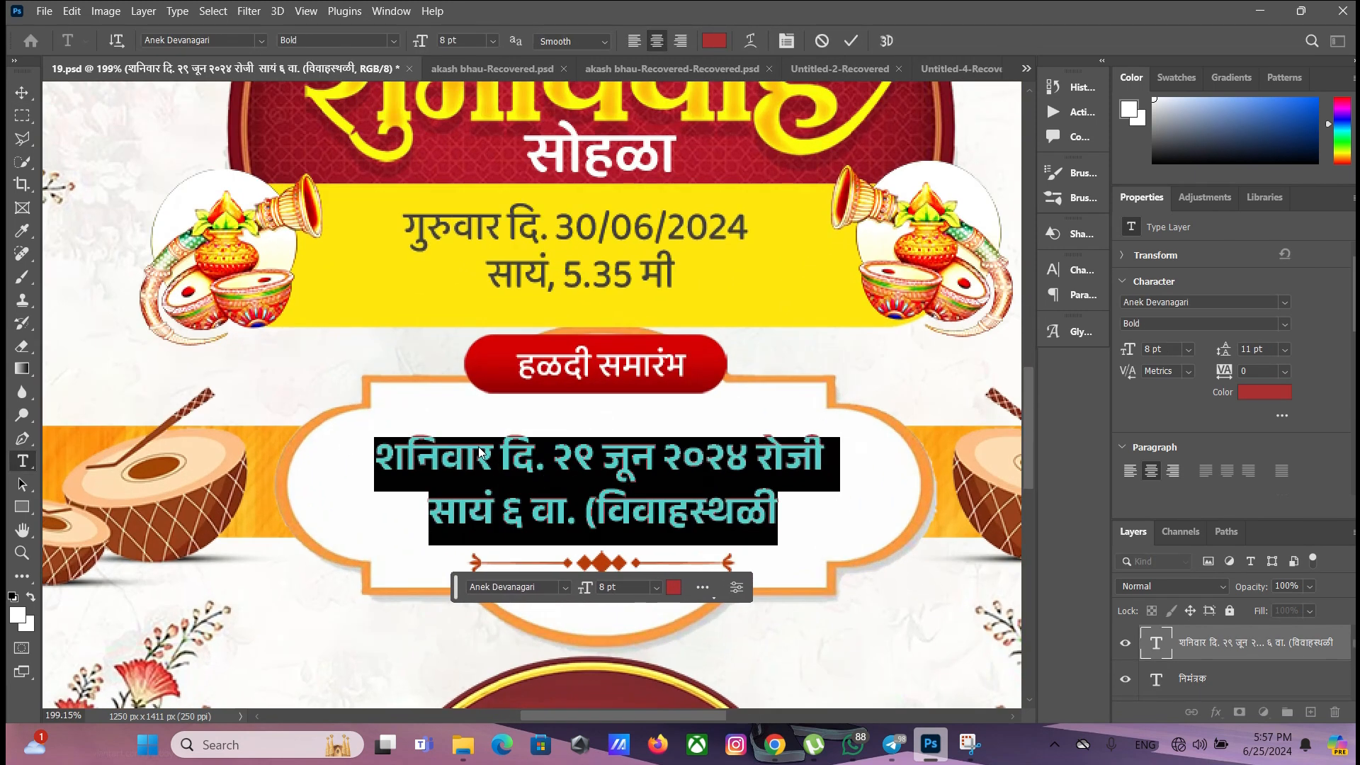
pyautogui.click(453, 456)
pyautogui.scroll(-3, 571, 446)
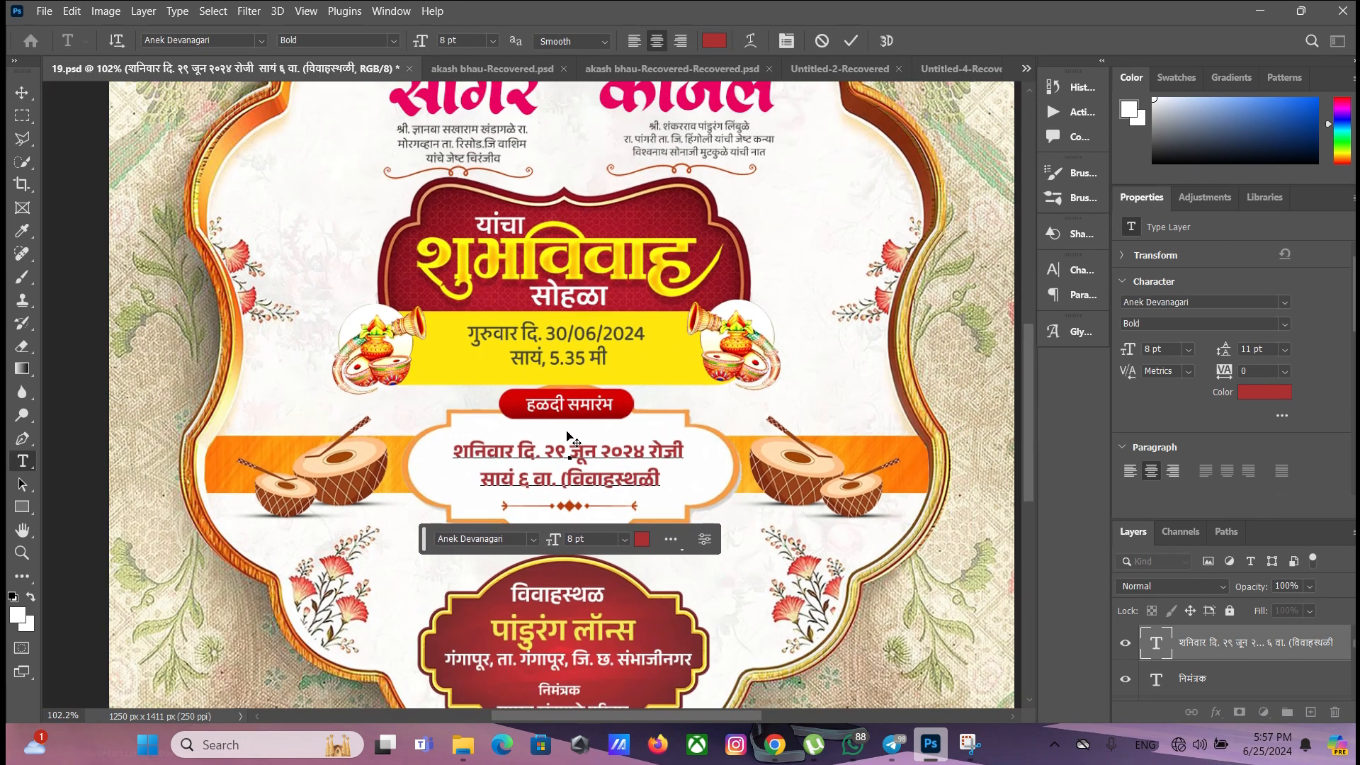
pyautogui.click(21, 92)
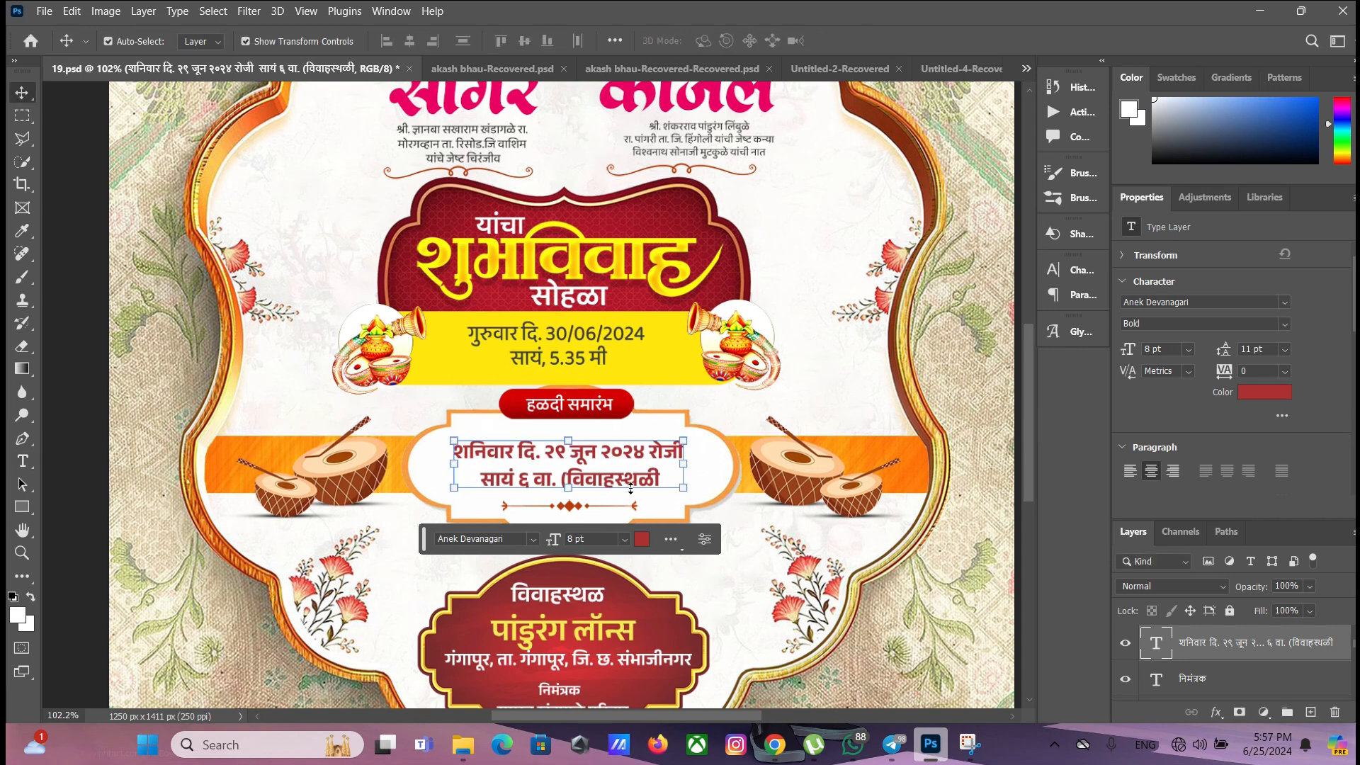
pyautogui.scroll(-2, 587, 552)
pyautogui.scroll(-1, 586, 552)
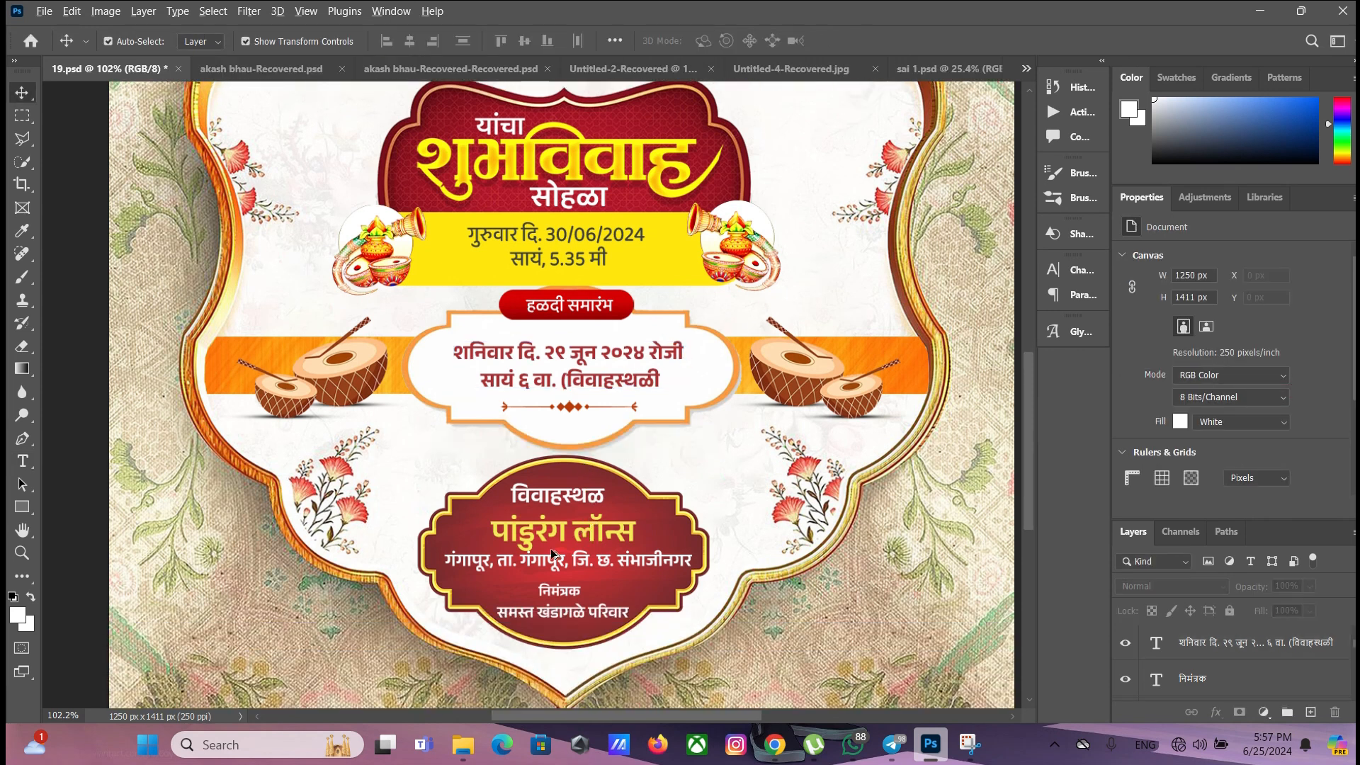
# Clear the yellow venue name line above the address in the red venue plaque
pyautogui.scroll(3, 567, 542)
pyautogui.doubleClick(534, 519)
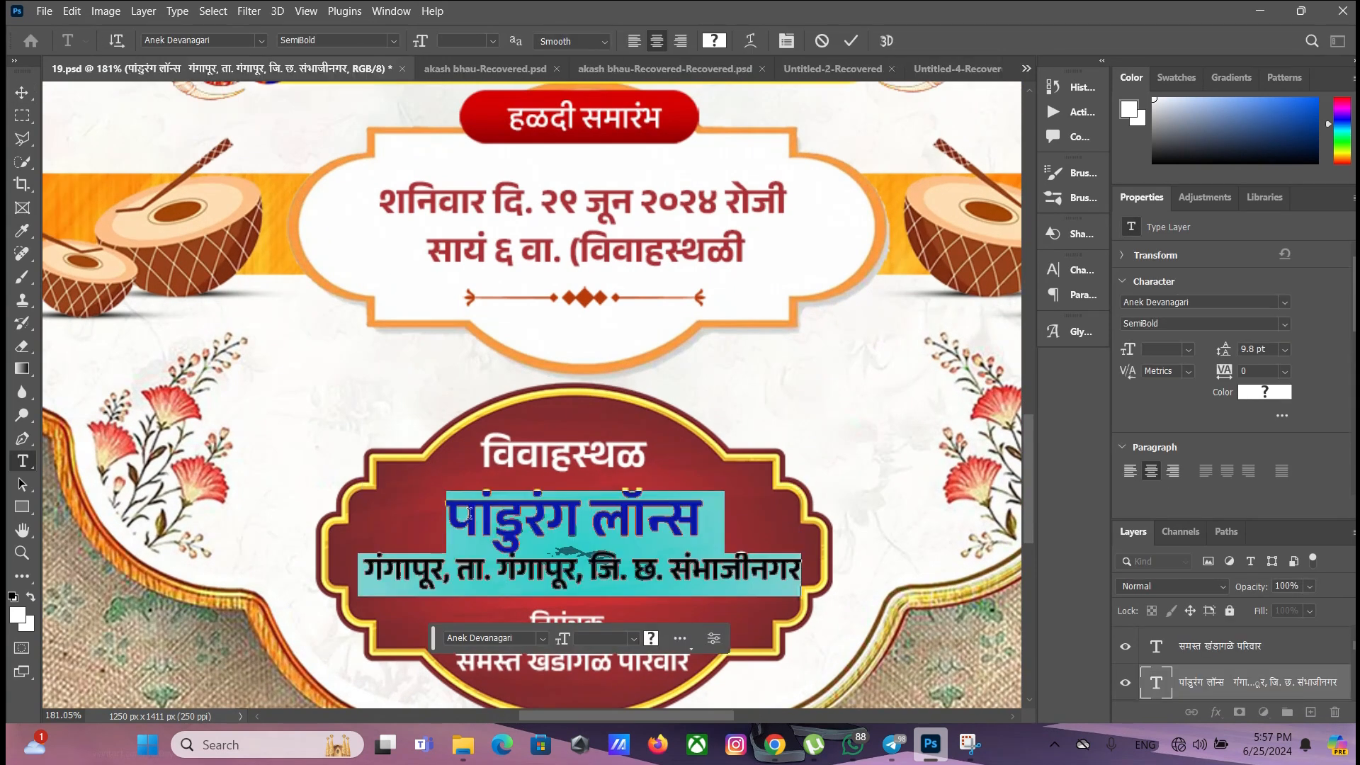
pyautogui.moveTo(453, 512); pyautogui.dragTo(739, 507)
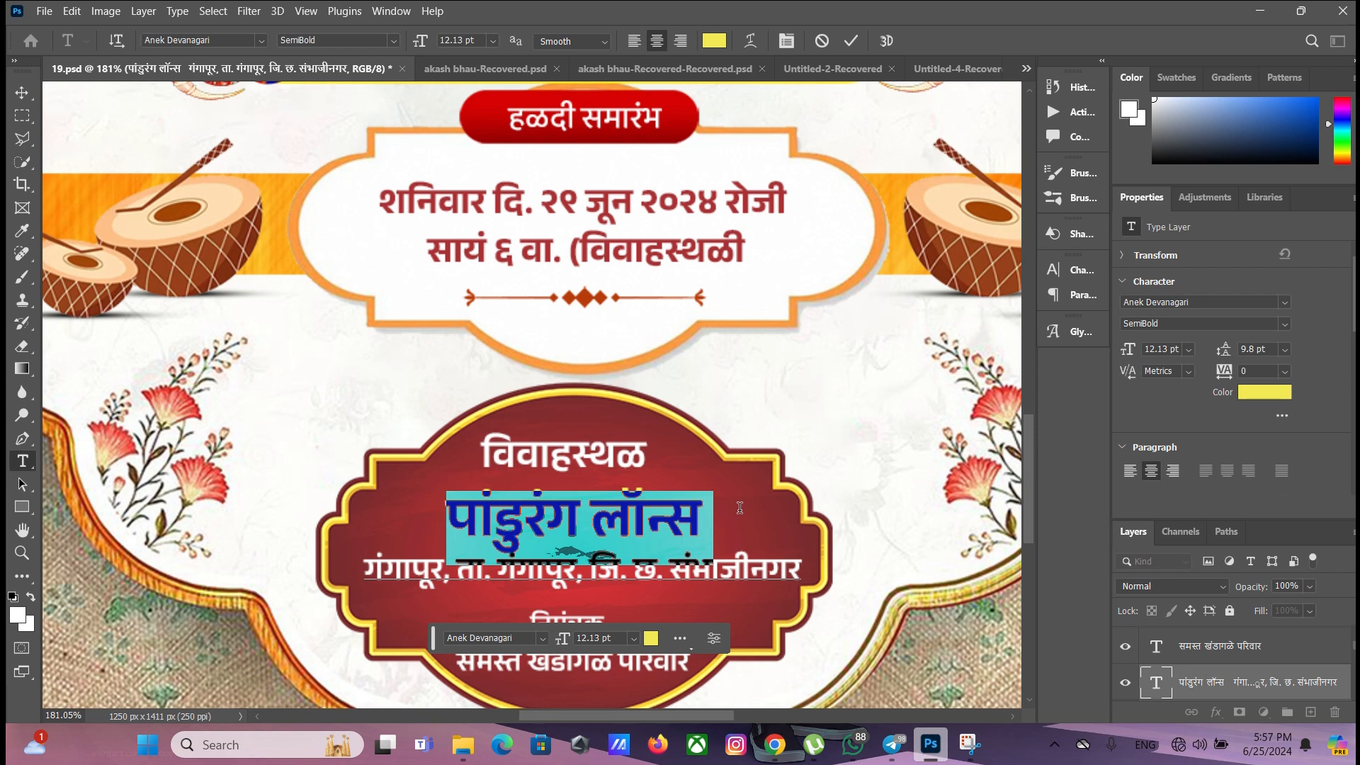
pyautogui.write('sagar')
pyautogui.press('BackSpace')
pyautogui.press('BackSpace')
pyautogui.press('BackSpace')
pyautogui.press('BackSpace')
pyautogui.press('BackSpace')
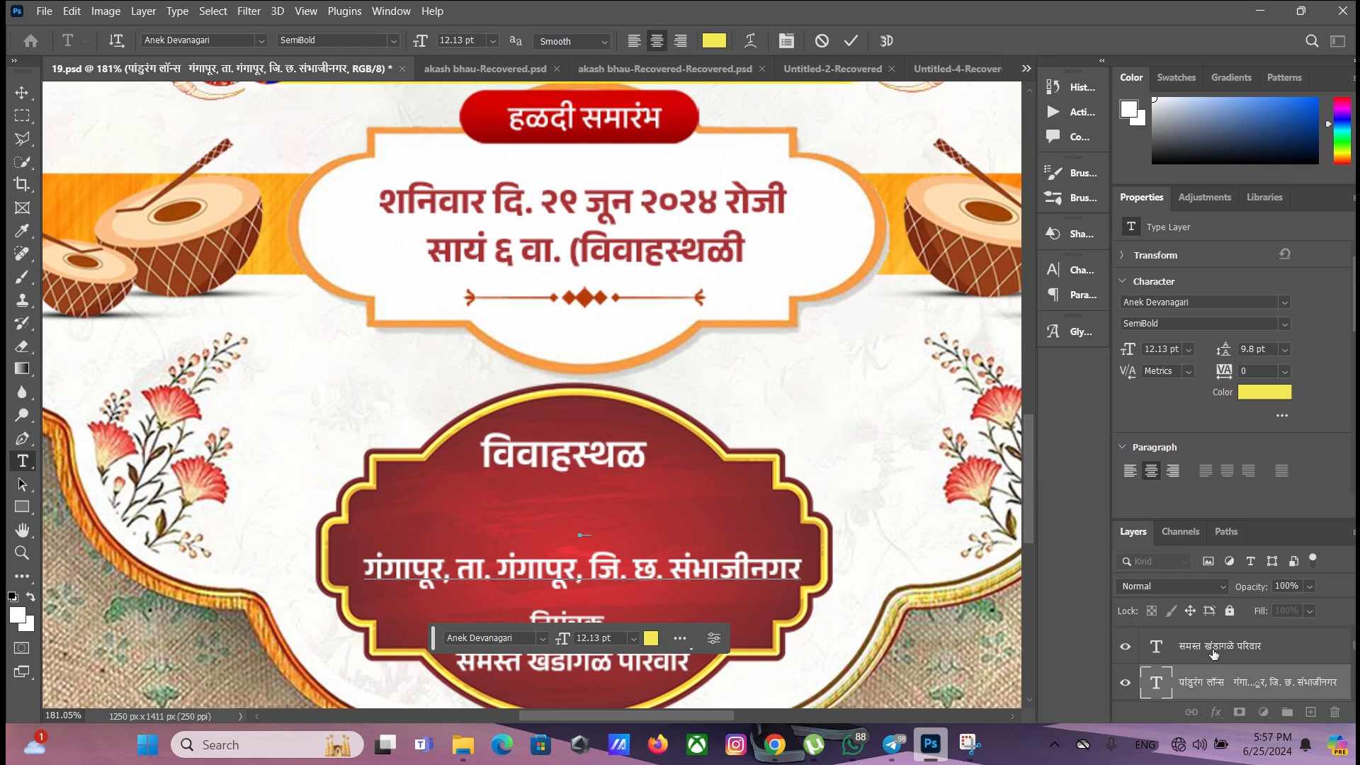
# Switch to Marathi input and enter सागर गार्डन as the venue name in the red plaque
pyautogui.press('super+space')
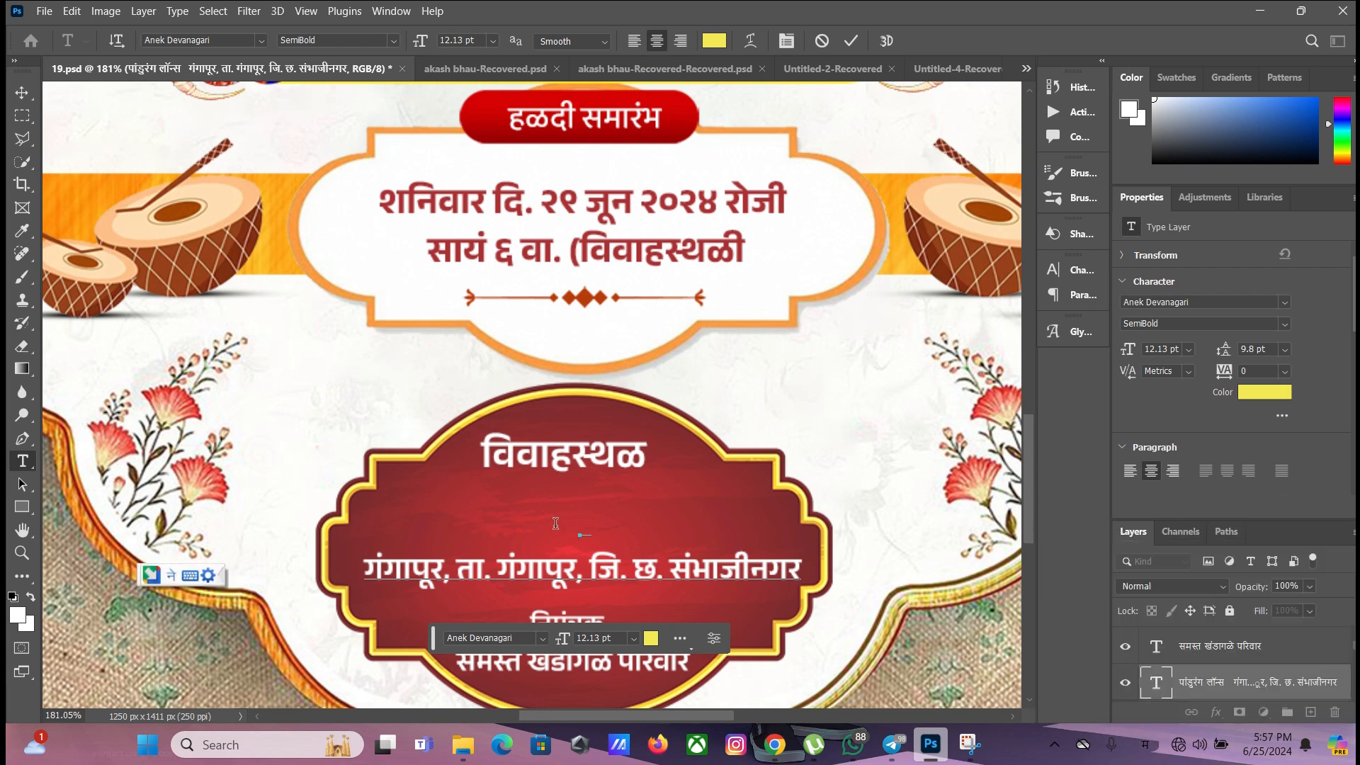
pyautogui.write('sa')
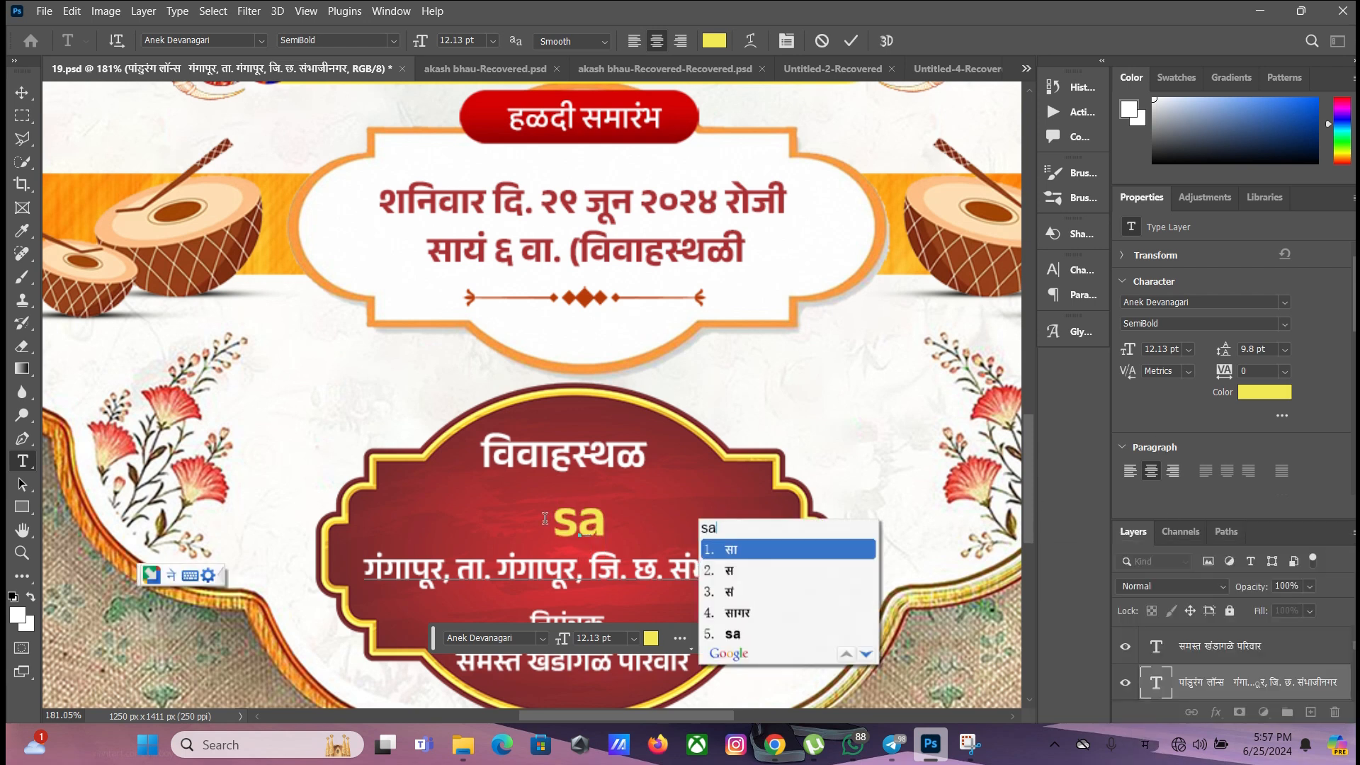
pyautogui.write('gar')
pyautogui.press('space')
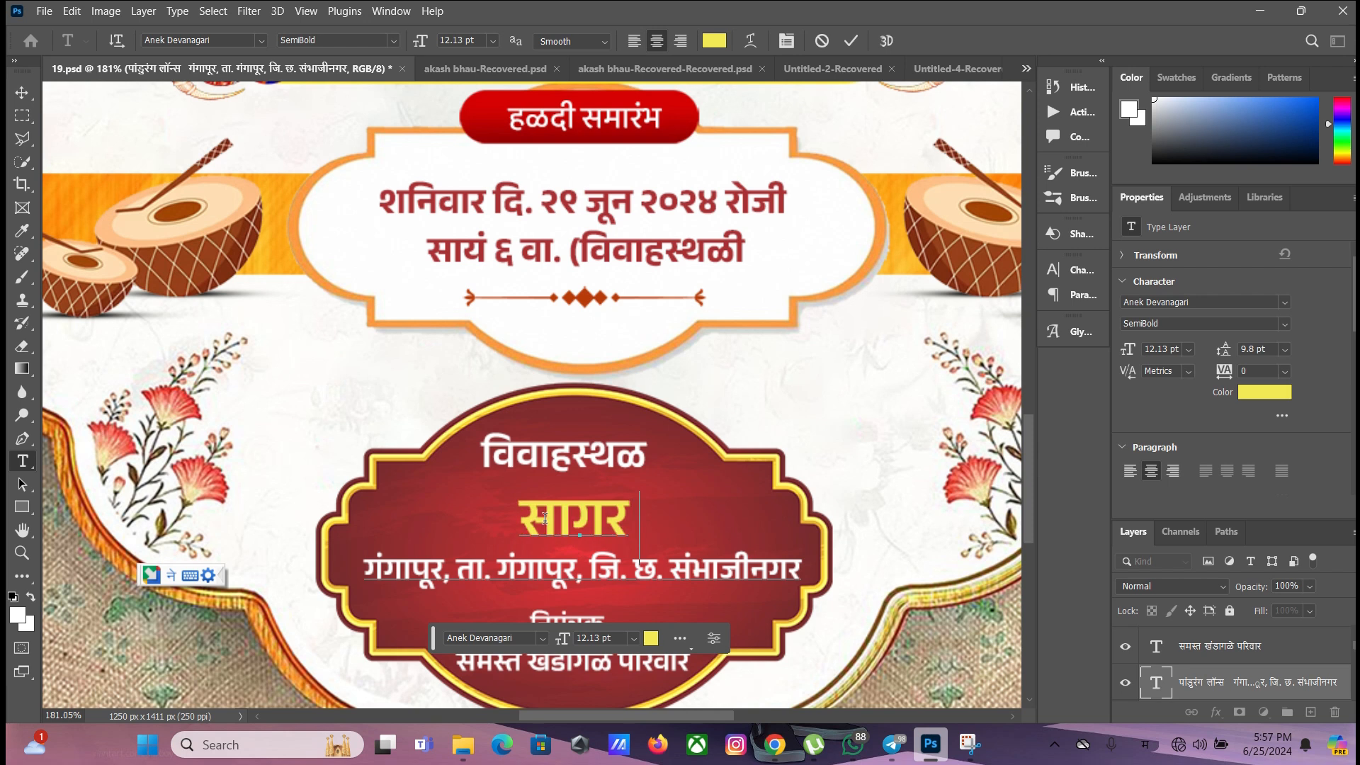
pyautogui.write('gardan')
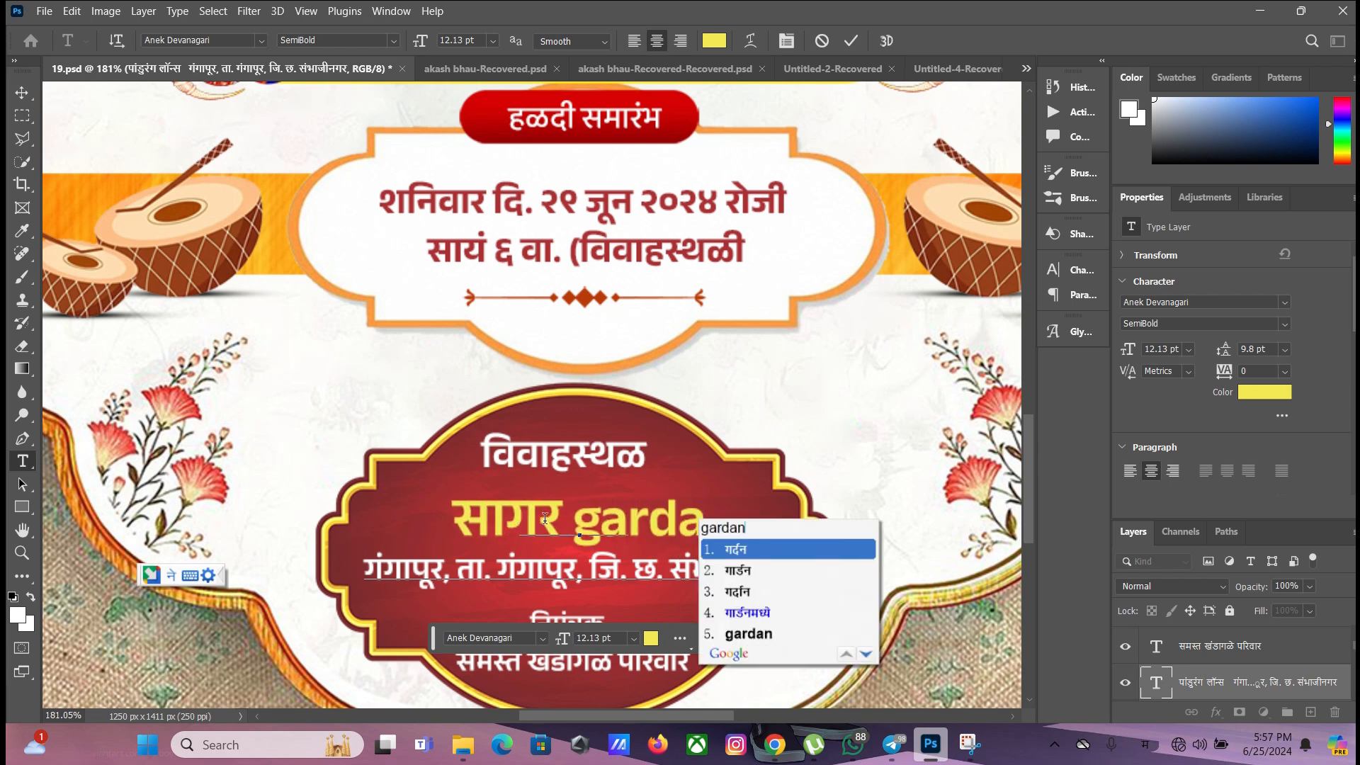
pyautogui.press('Down')
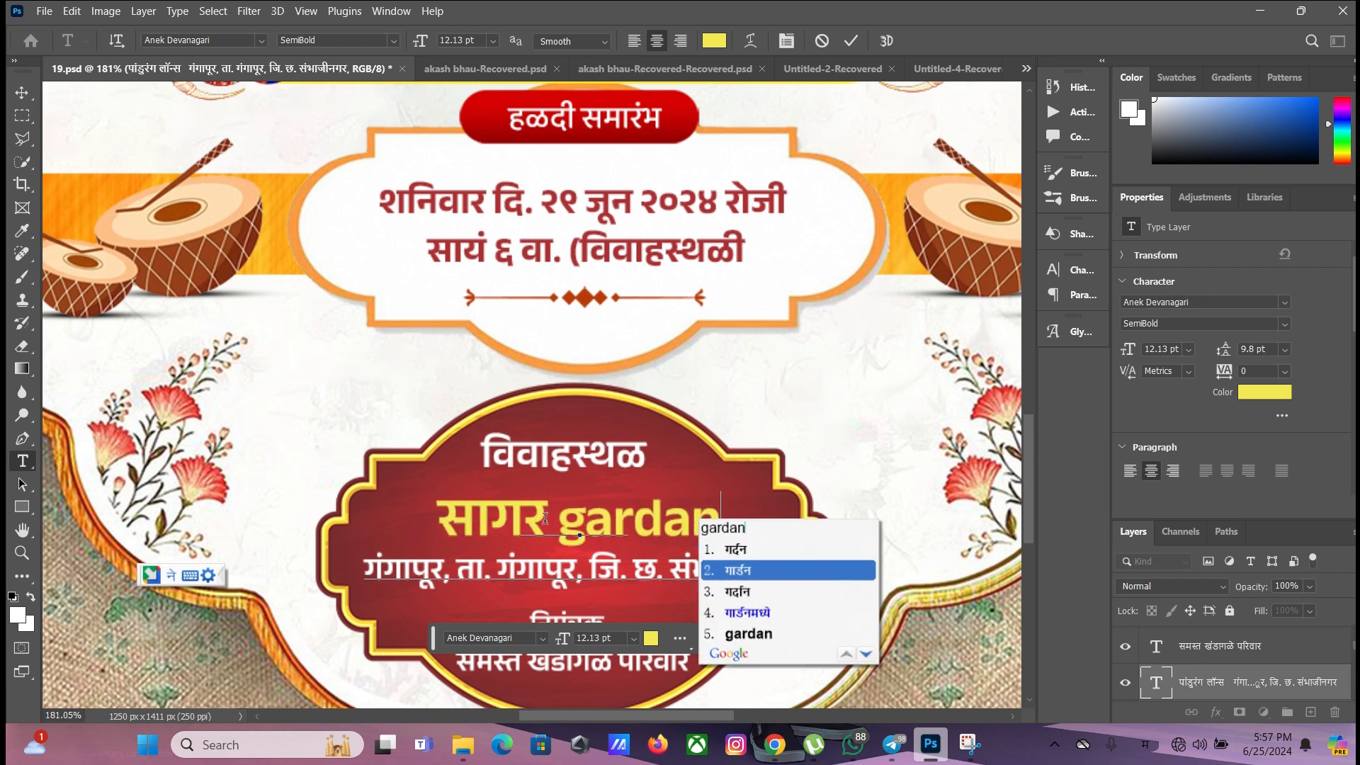
pyautogui.press('space')
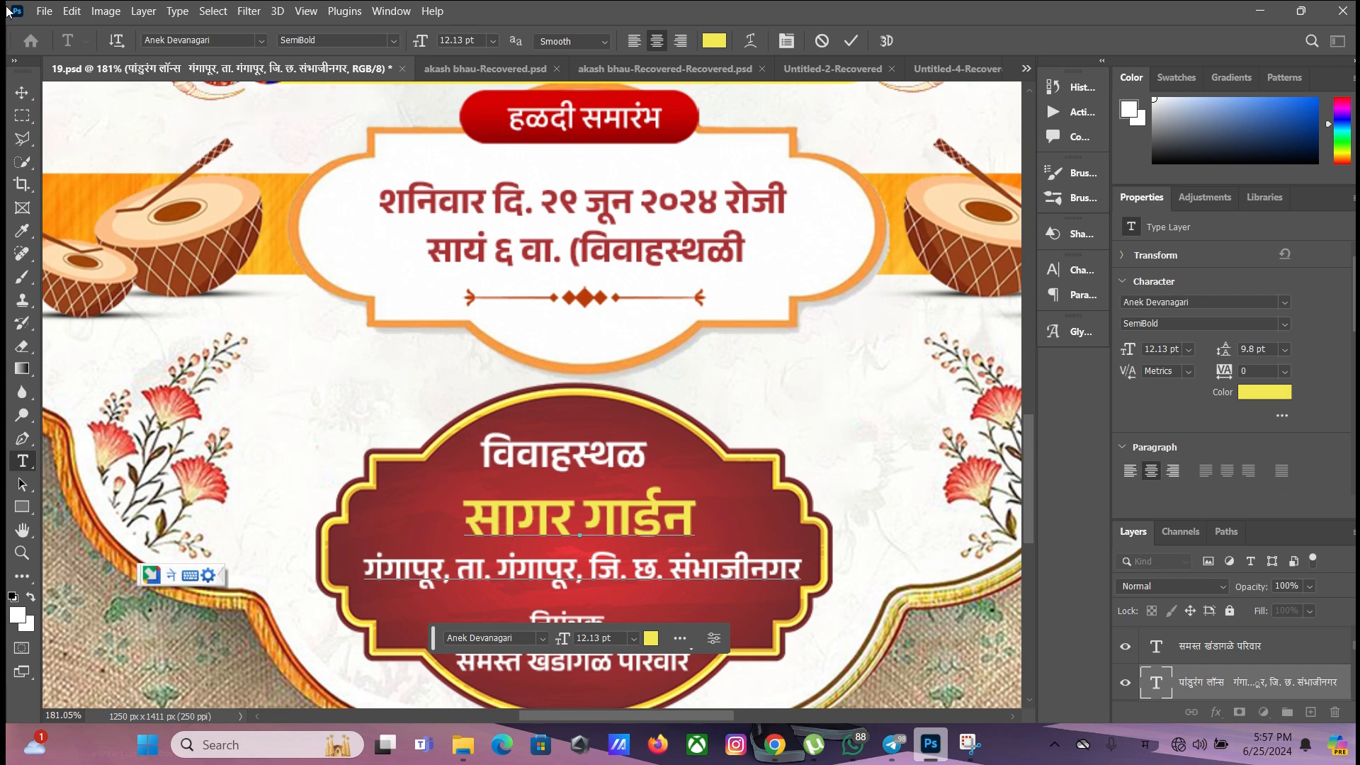
pyautogui.click(22, 93)
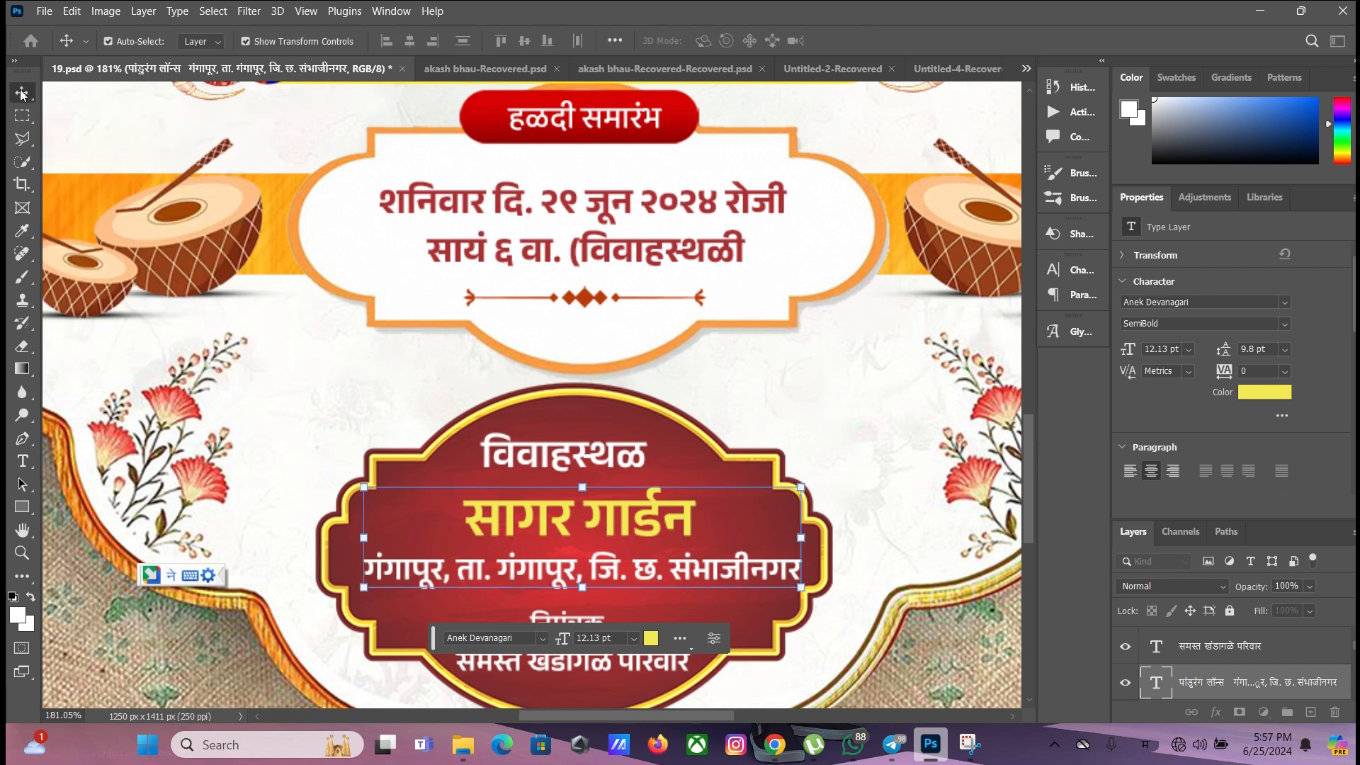
# Replace the surname in the inviting family's line under निमंत्रक with the new family surname in Marathi
pyautogui.scroll(-1, 663, 504)
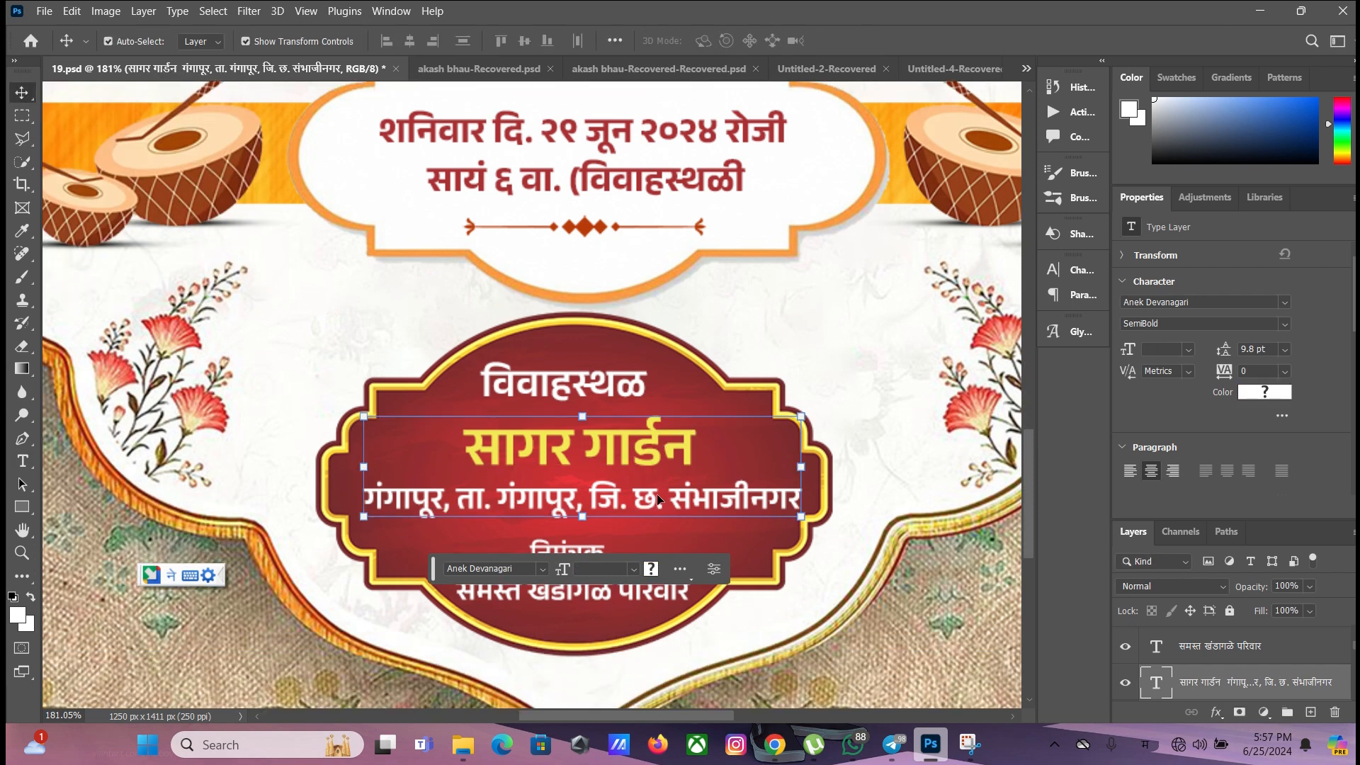
pyautogui.doubleClick(574, 602)
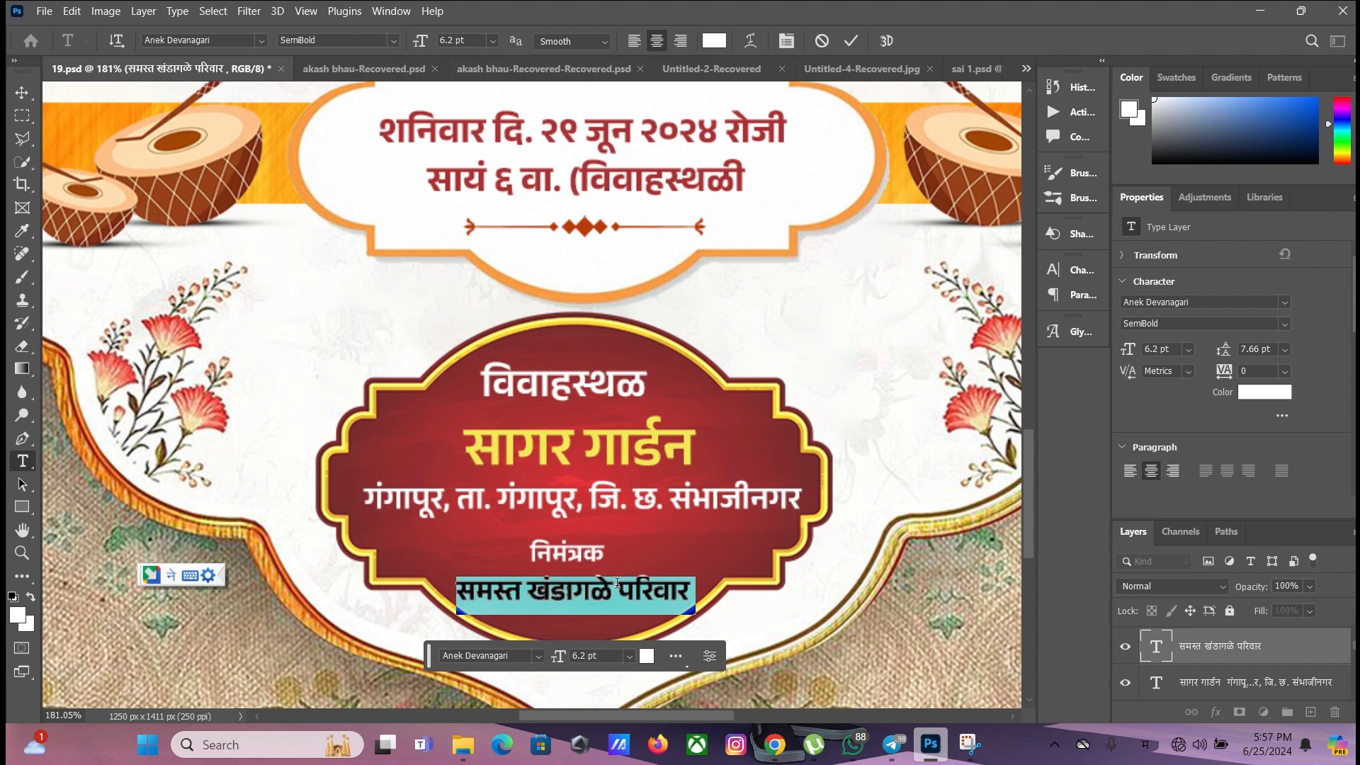
pyautogui.click(601, 588)
pyautogui.moveTo(600, 587); pyautogui.dragTo(537, 585)
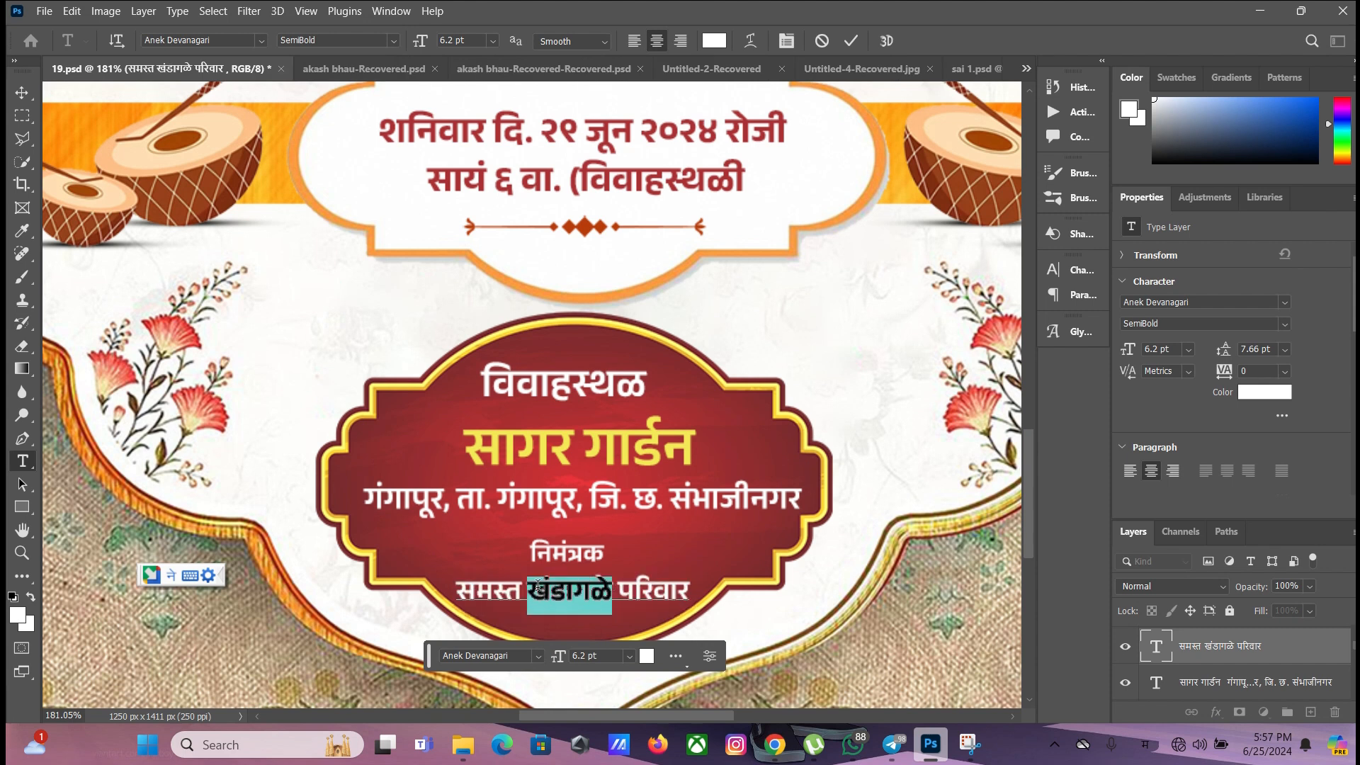
pyautogui.write('ja')
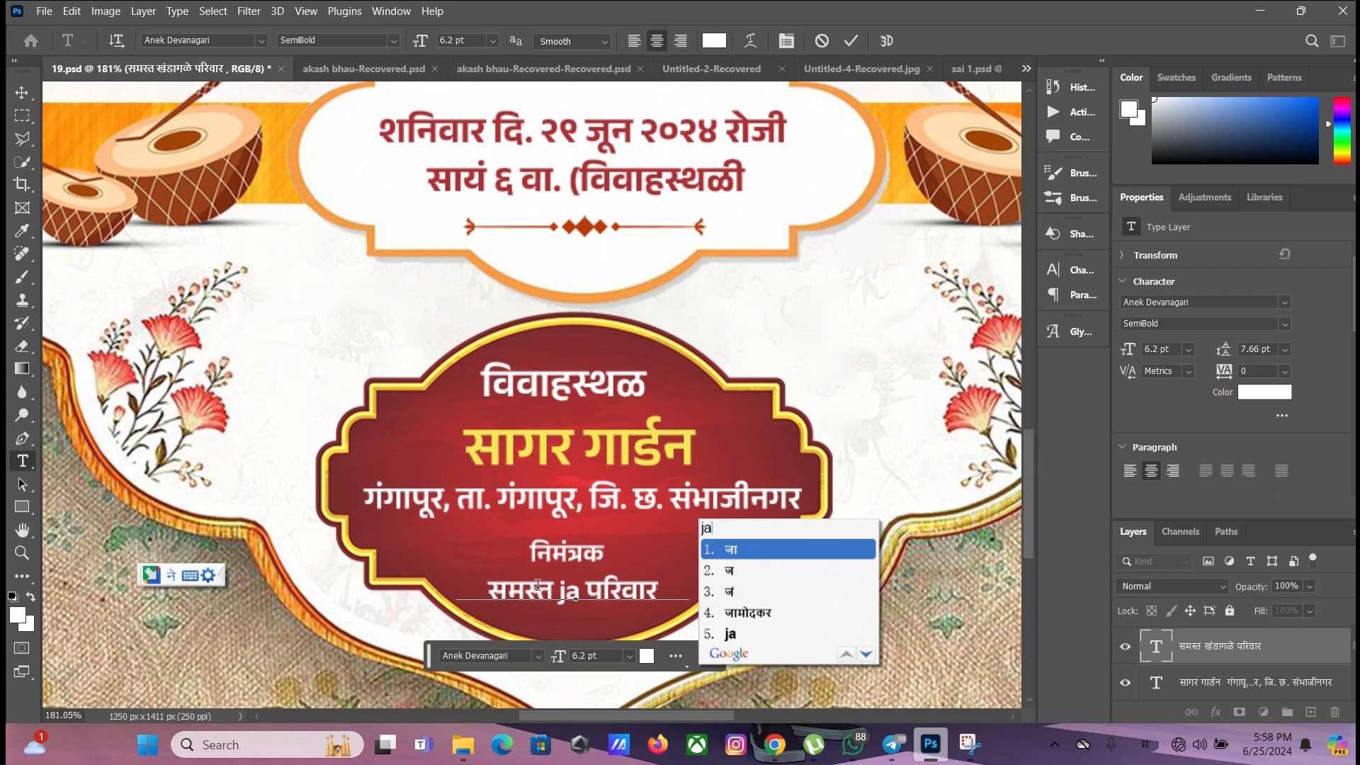
pyautogui.write('dhav')
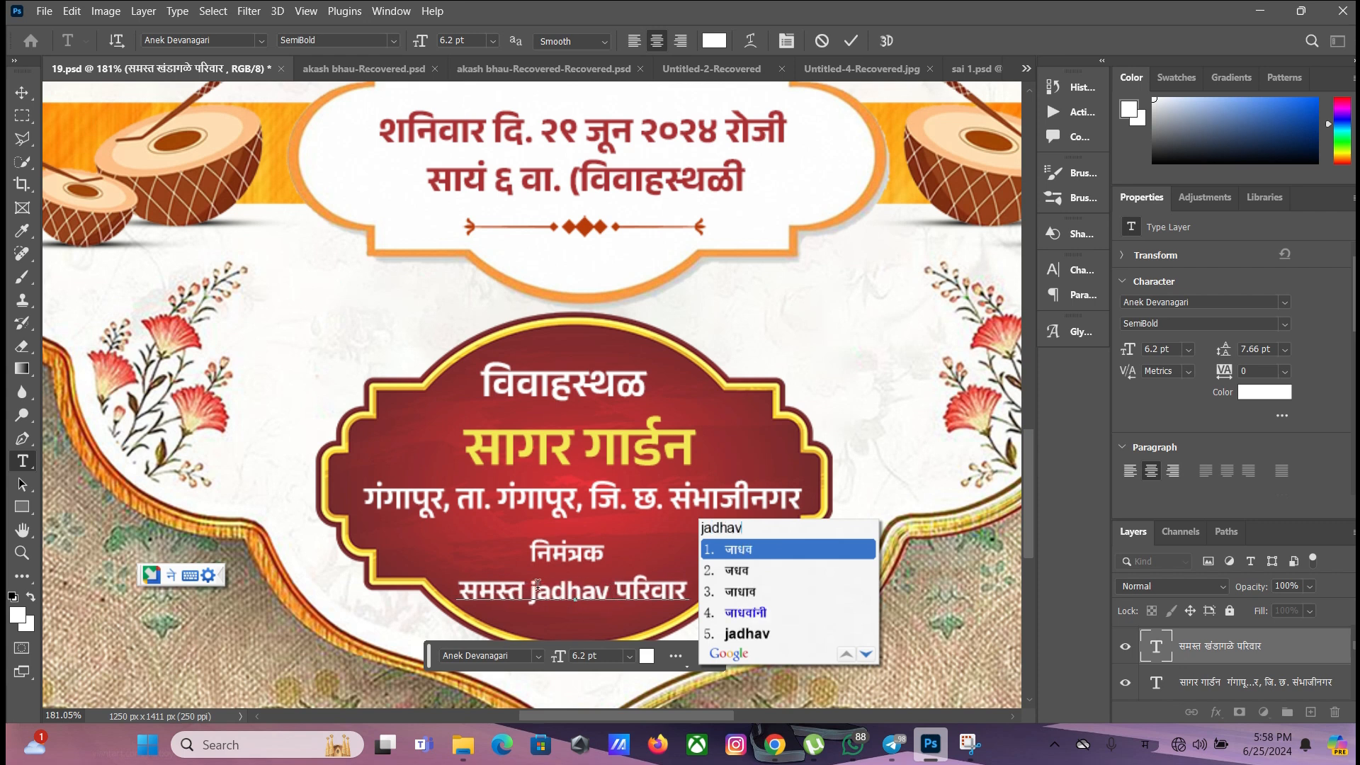
pyautogui.press('Return')
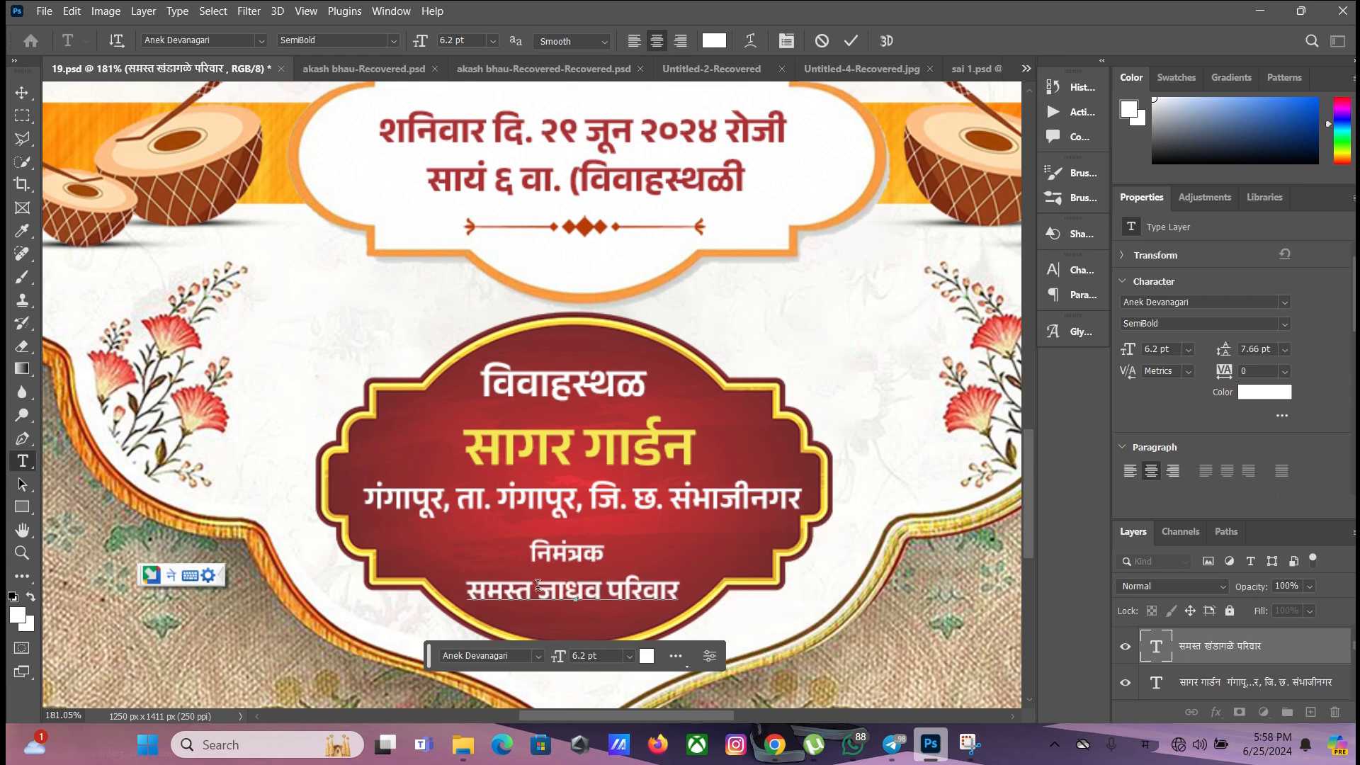
pyautogui.click(734, 457)
pyautogui.click(735, 450)
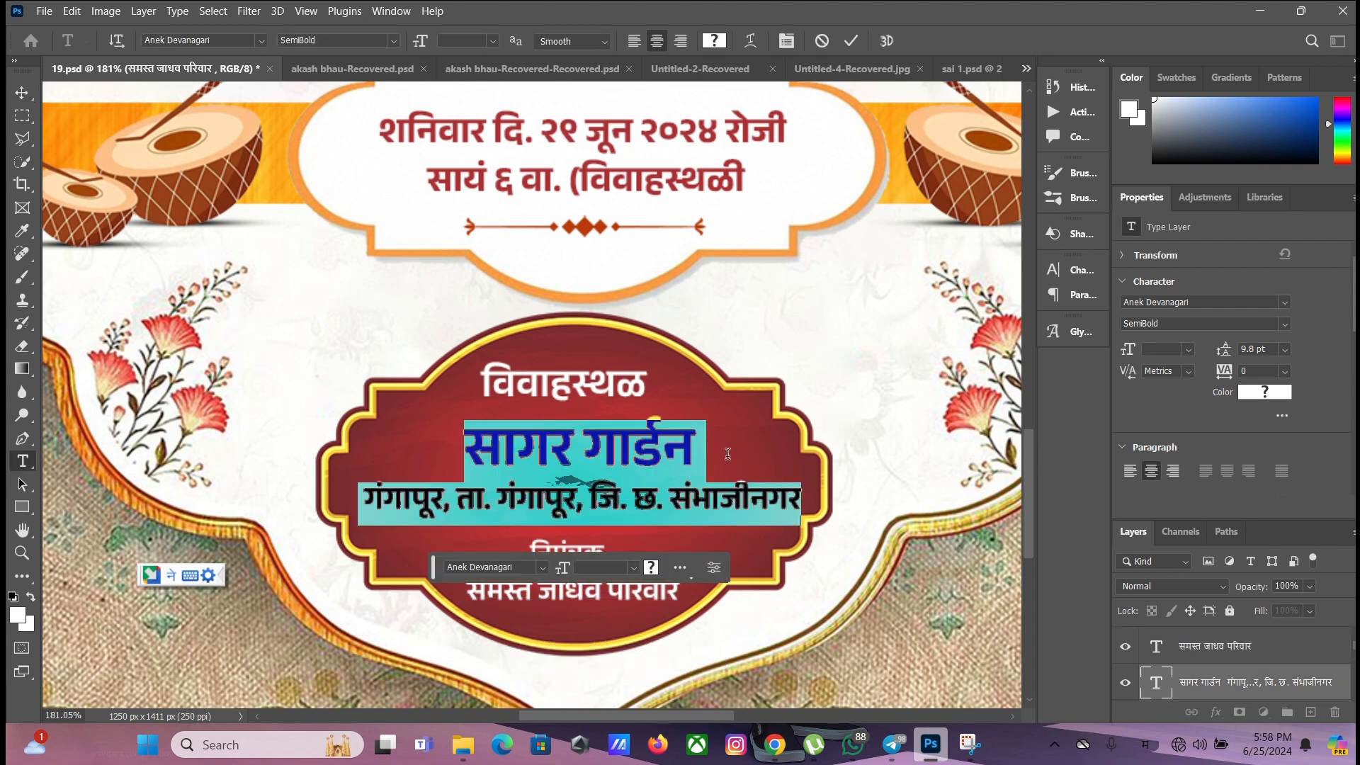
pyautogui.hotkey('ctrl', 'Return')
pyautogui.press('v')
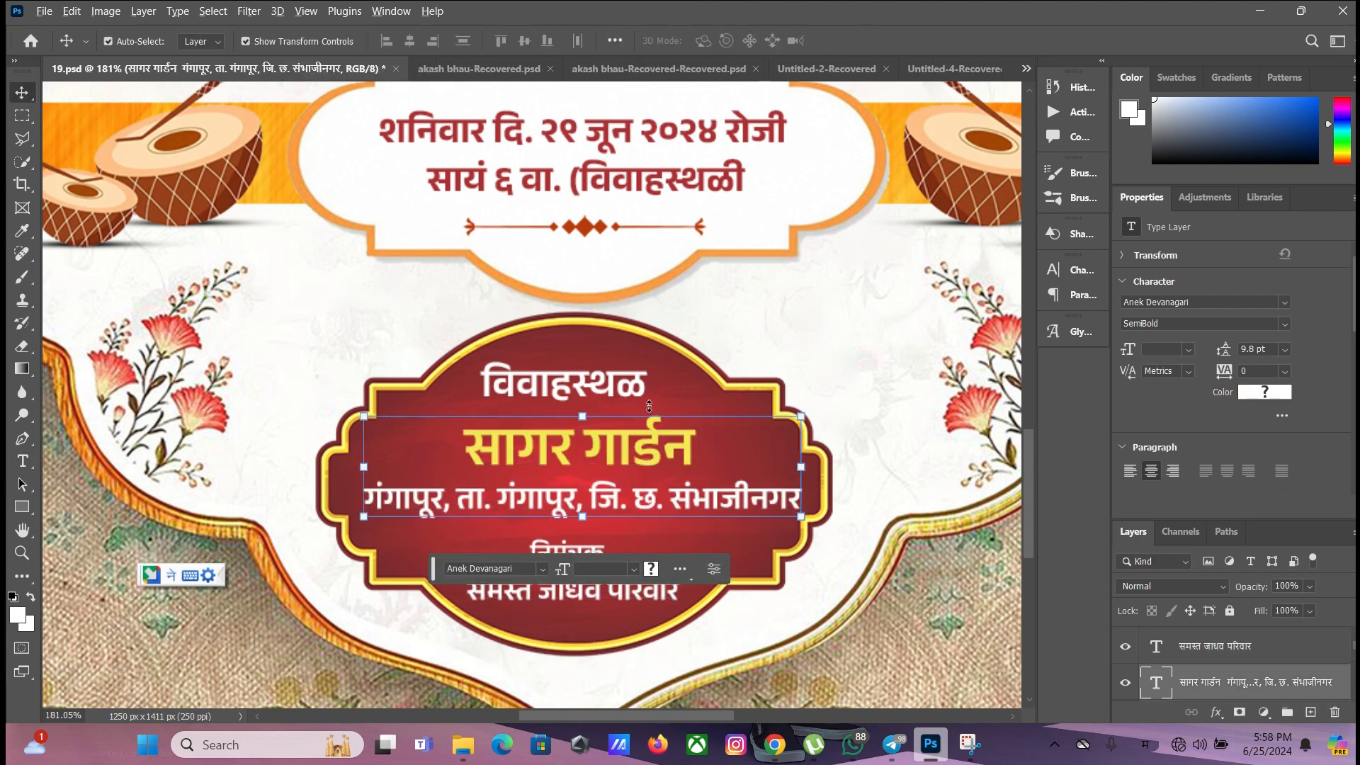
# Examine the whole invitation card, from the couple's names down to the venue plaque
pyautogui.scroll(-5, 602, 393)
pyautogui.scroll(5, 473, 375)
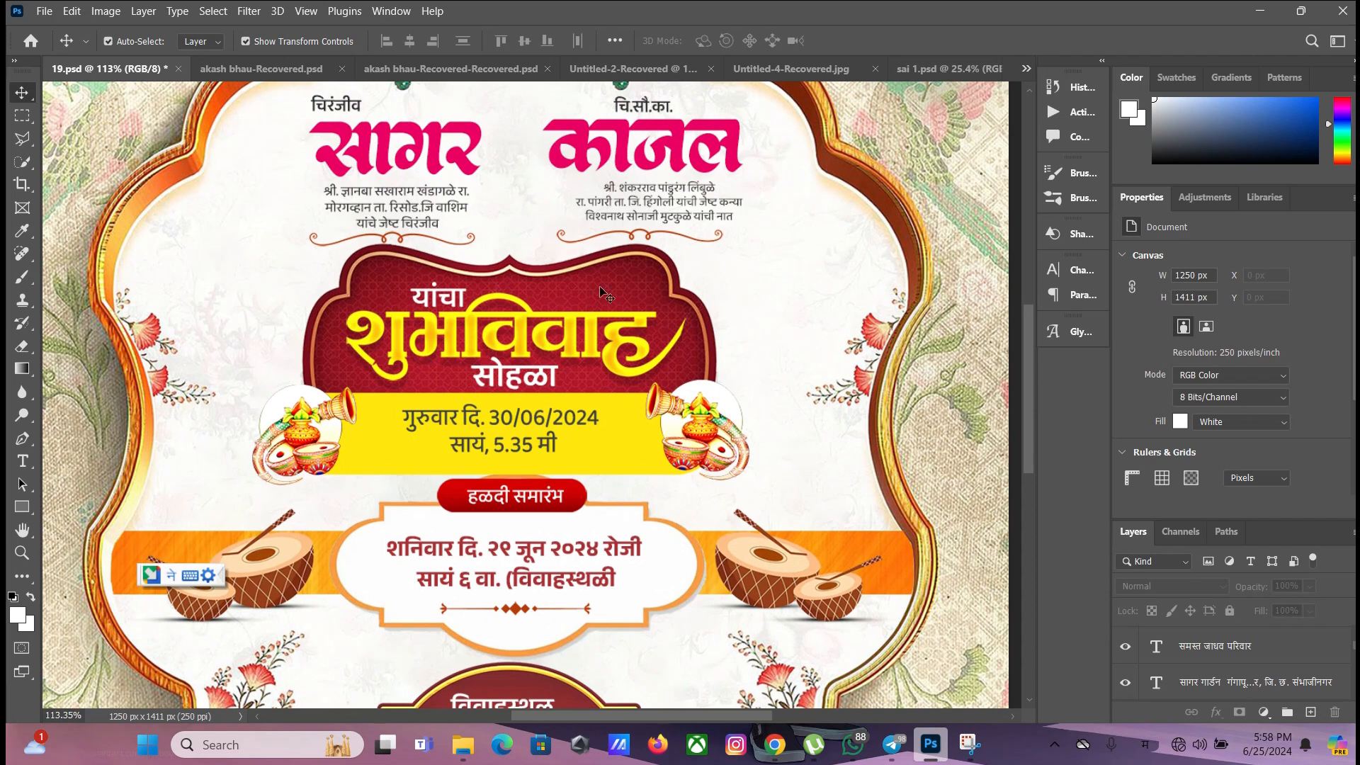
pyautogui.scroll(1, 605, 290)
pyautogui.scroll(1, 640, 280)
pyautogui.scroll(-3, 612, 283)
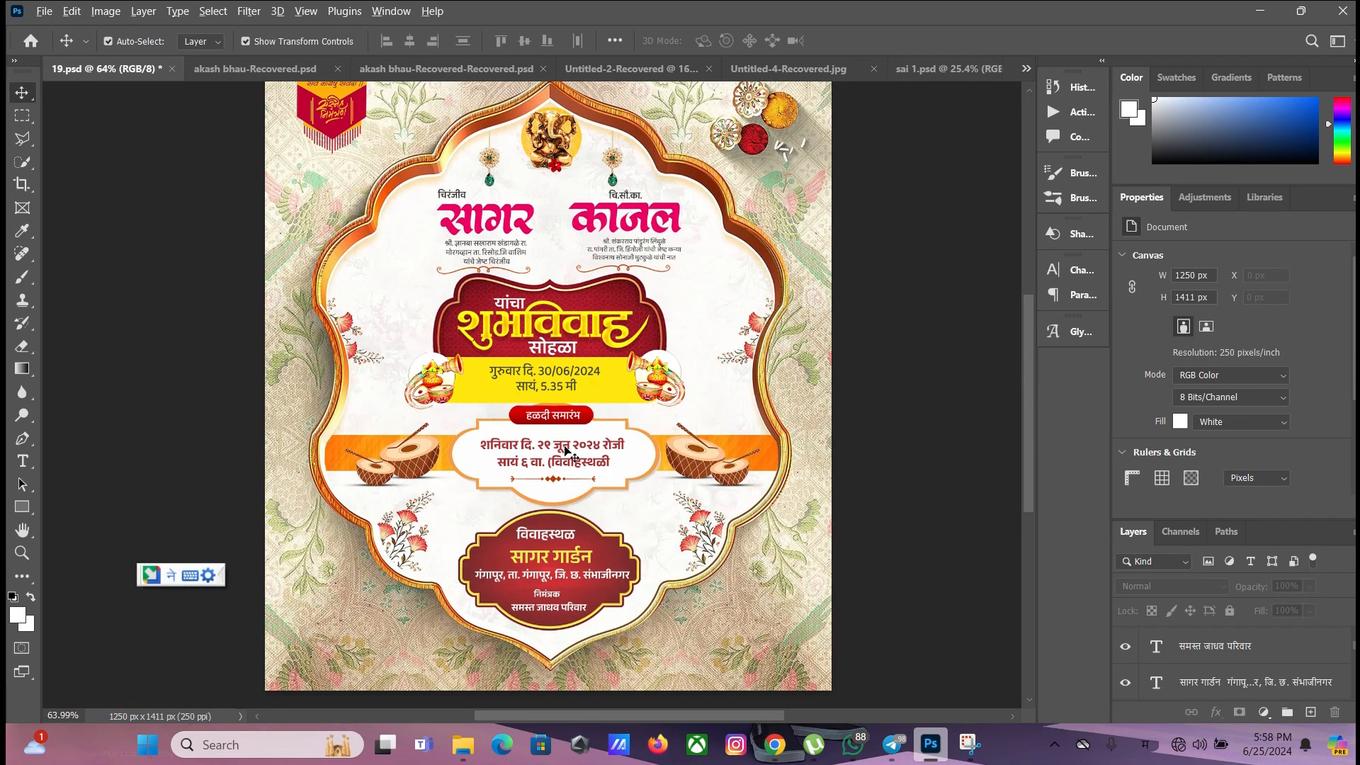
pyautogui.scroll(-1, 571, 453)
pyautogui.scroll(1, 597, 510)
pyautogui.scroll(-1, 598, 510)
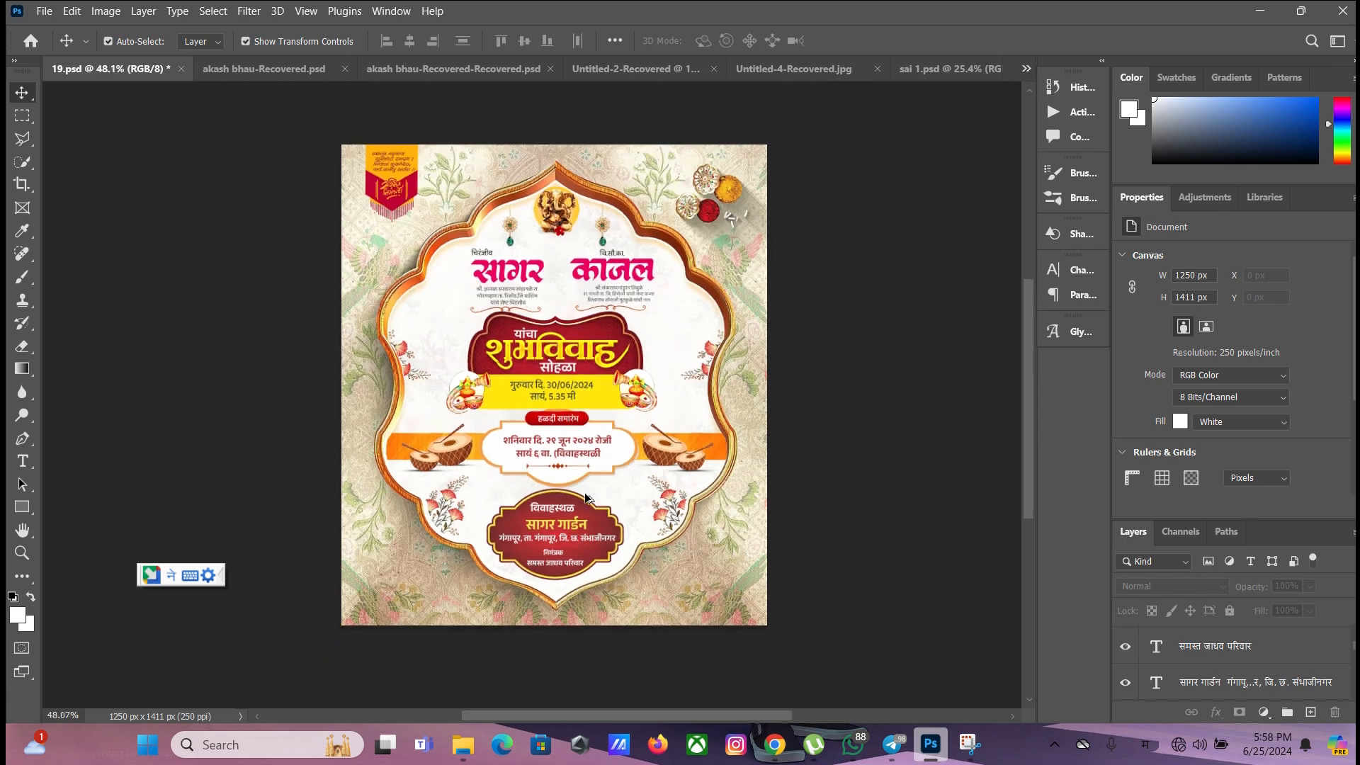
pyautogui.press('alt')
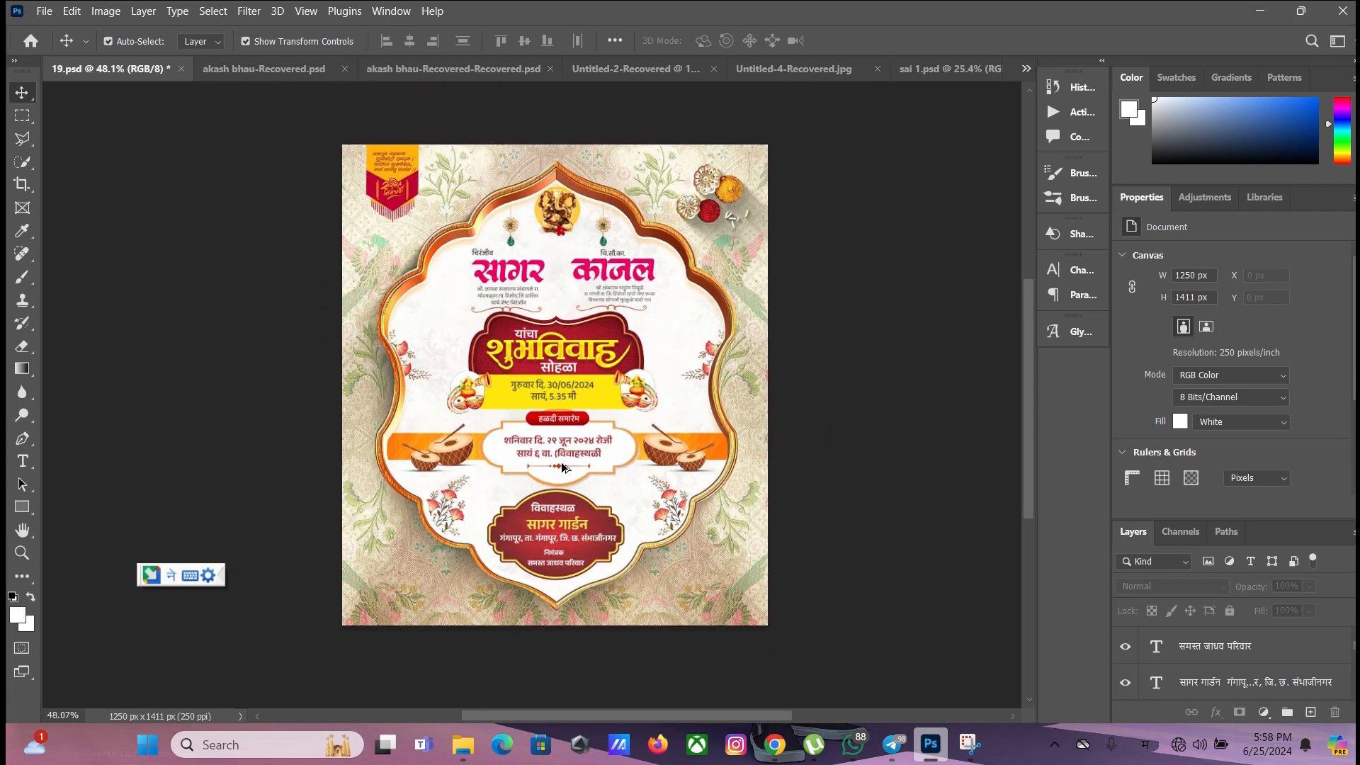
pyautogui.scroll(1, 571, 467)
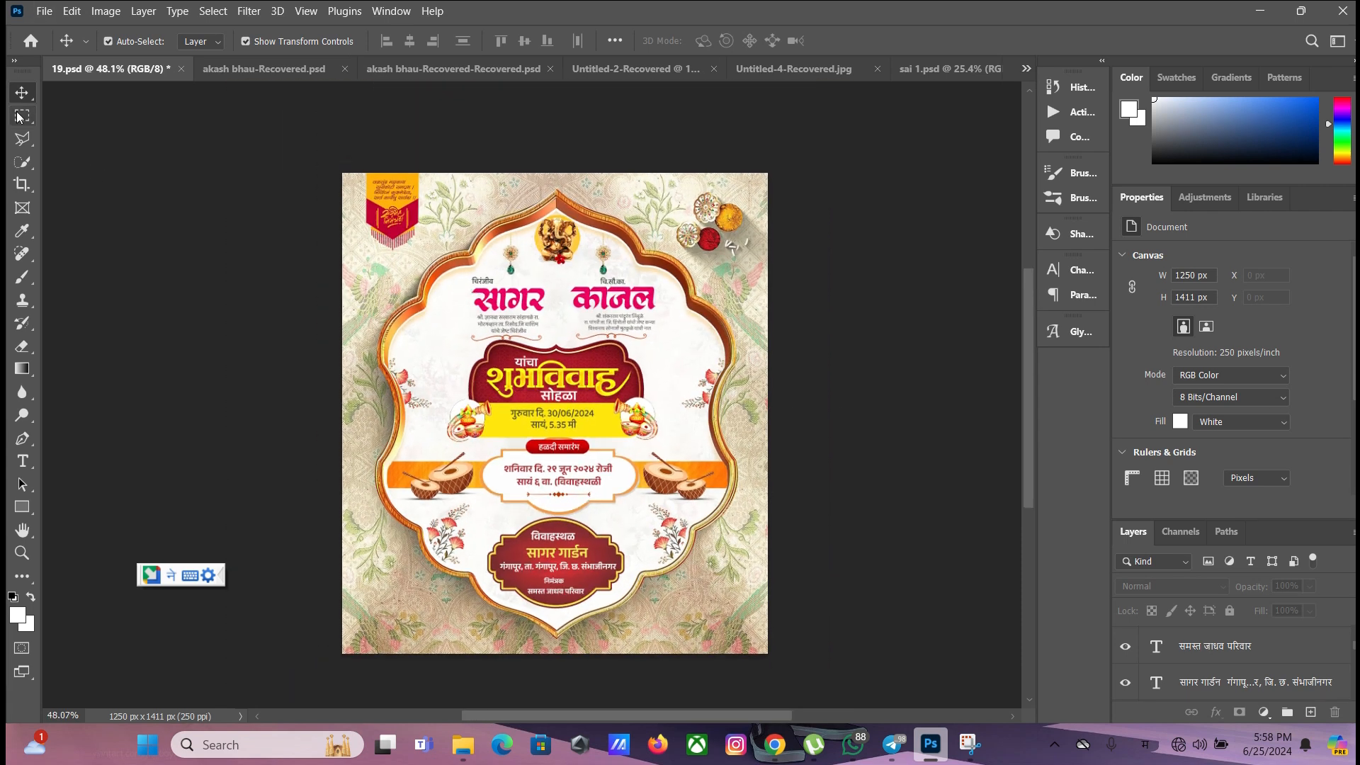
# Set up a copy of the card as a JPEG on the Desktop, declining to overwrite the existing 19 copy file
pyautogui.click(48, 12)
pyautogui.click(78, 237)
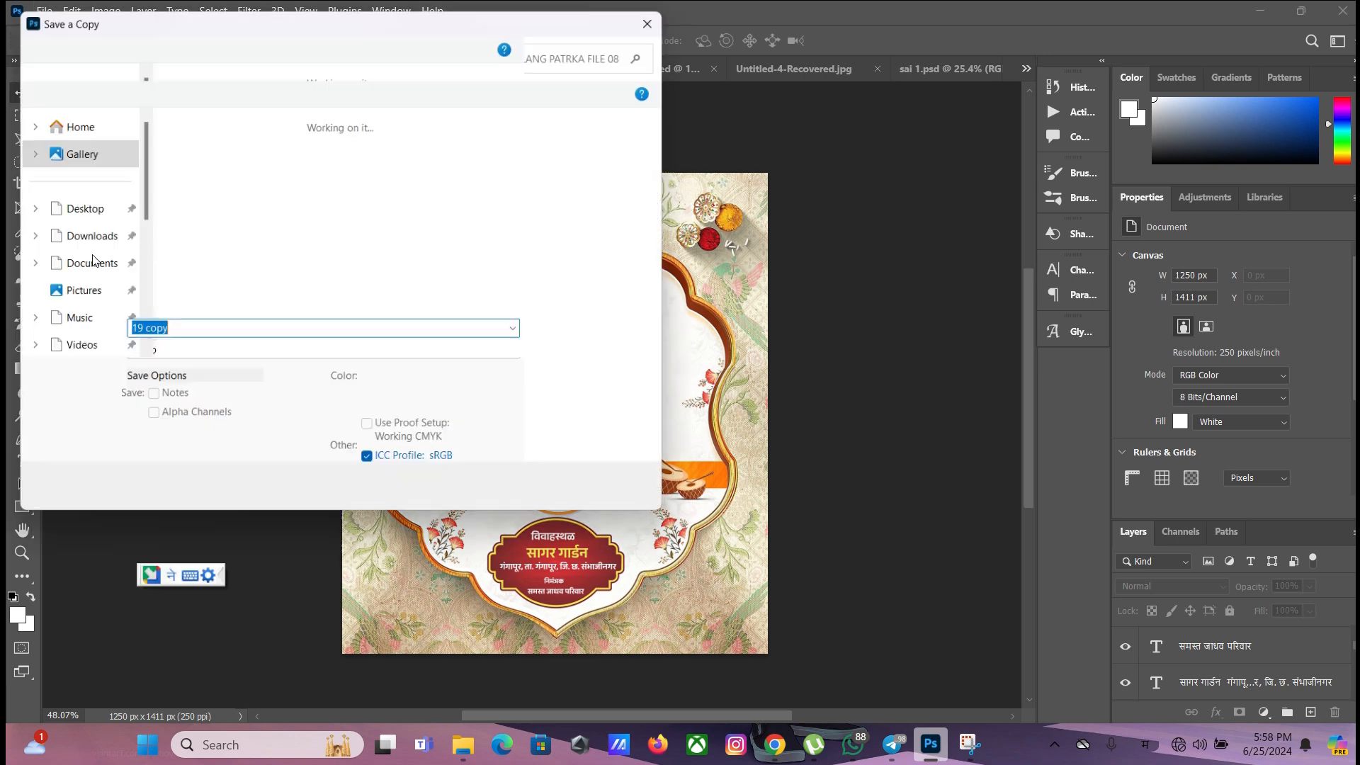
pyautogui.click(77, 211)
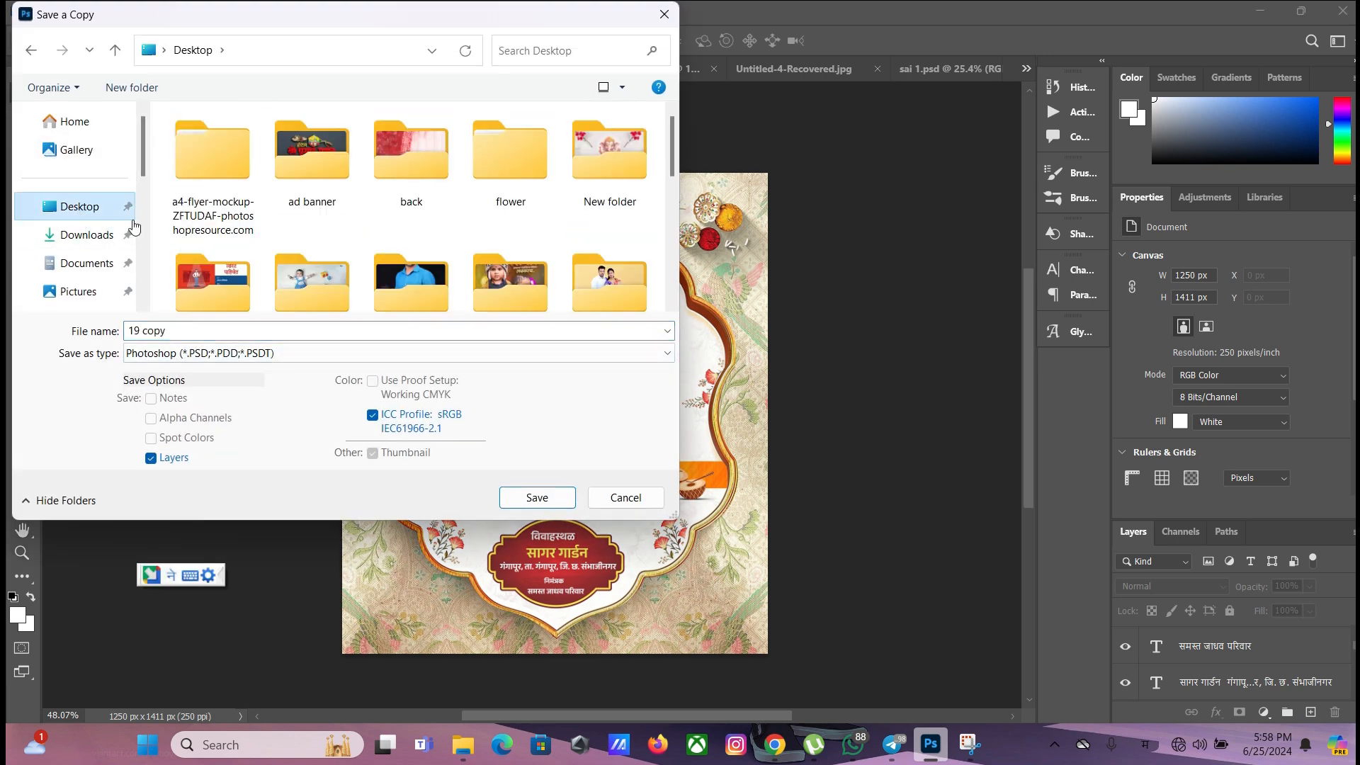
pyautogui.click(272, 353)
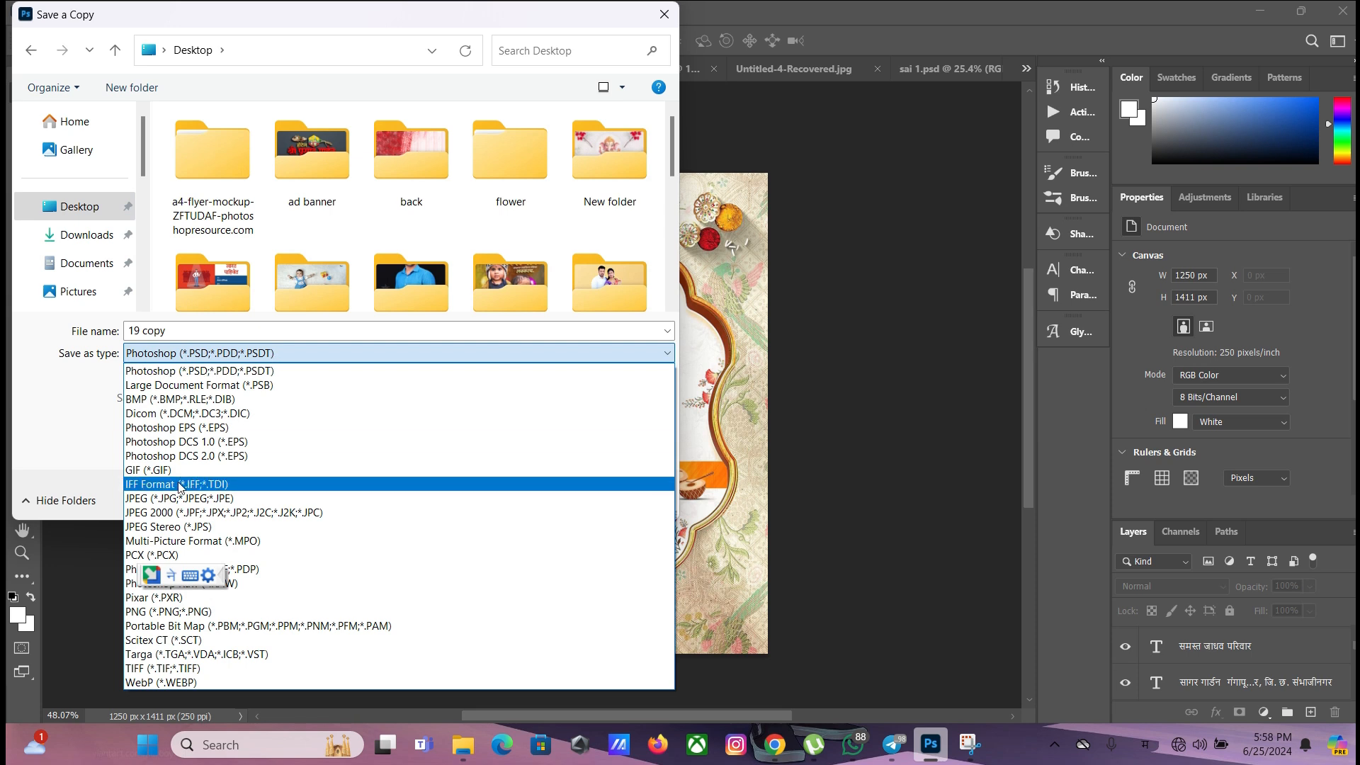
pyautogui.click(177, 499)
pyautogui.click(536, 498)
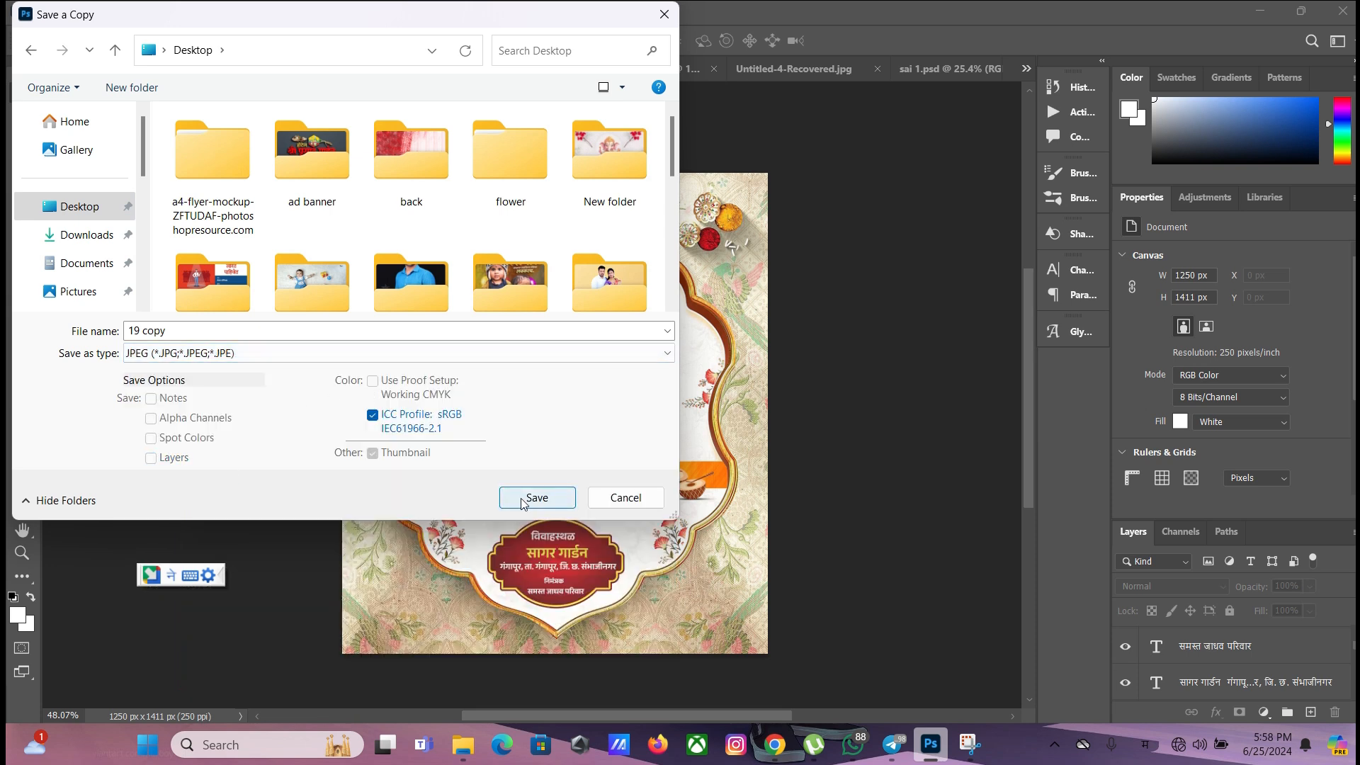
pyautogui.click(775, 381)
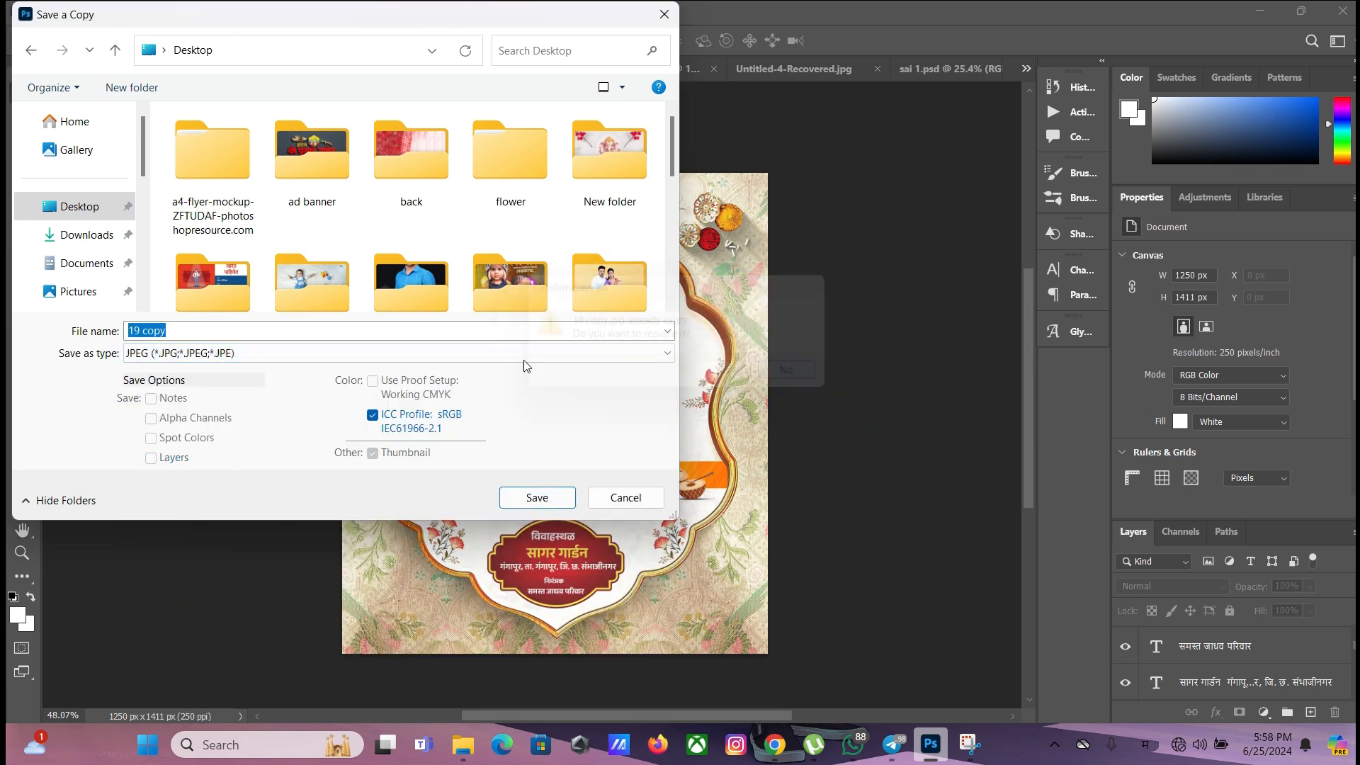
# Name the JPEG copy ९८९८९८ and save it at Maximum quality 12 with the Baseline ("Standard") format
pyautogui.press('BackSpace')
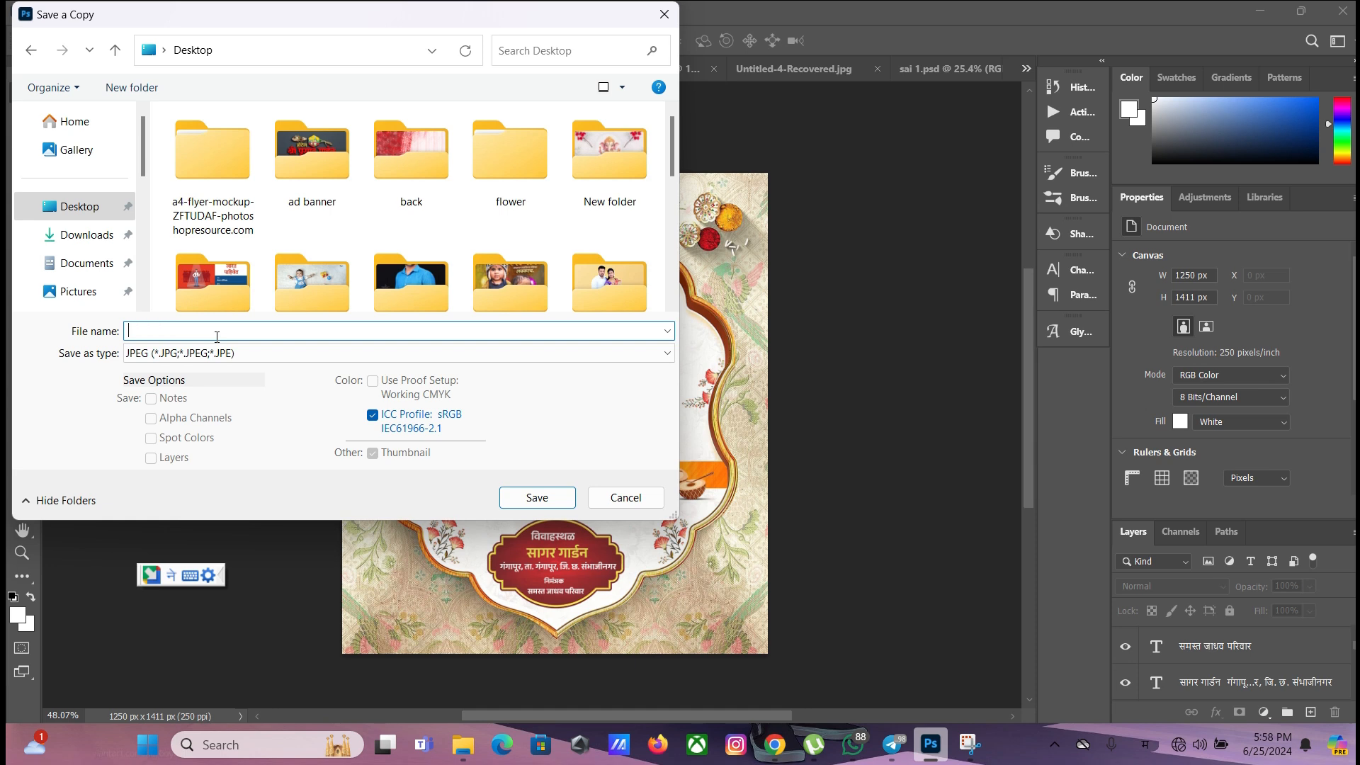
pyautogui.write('989898')
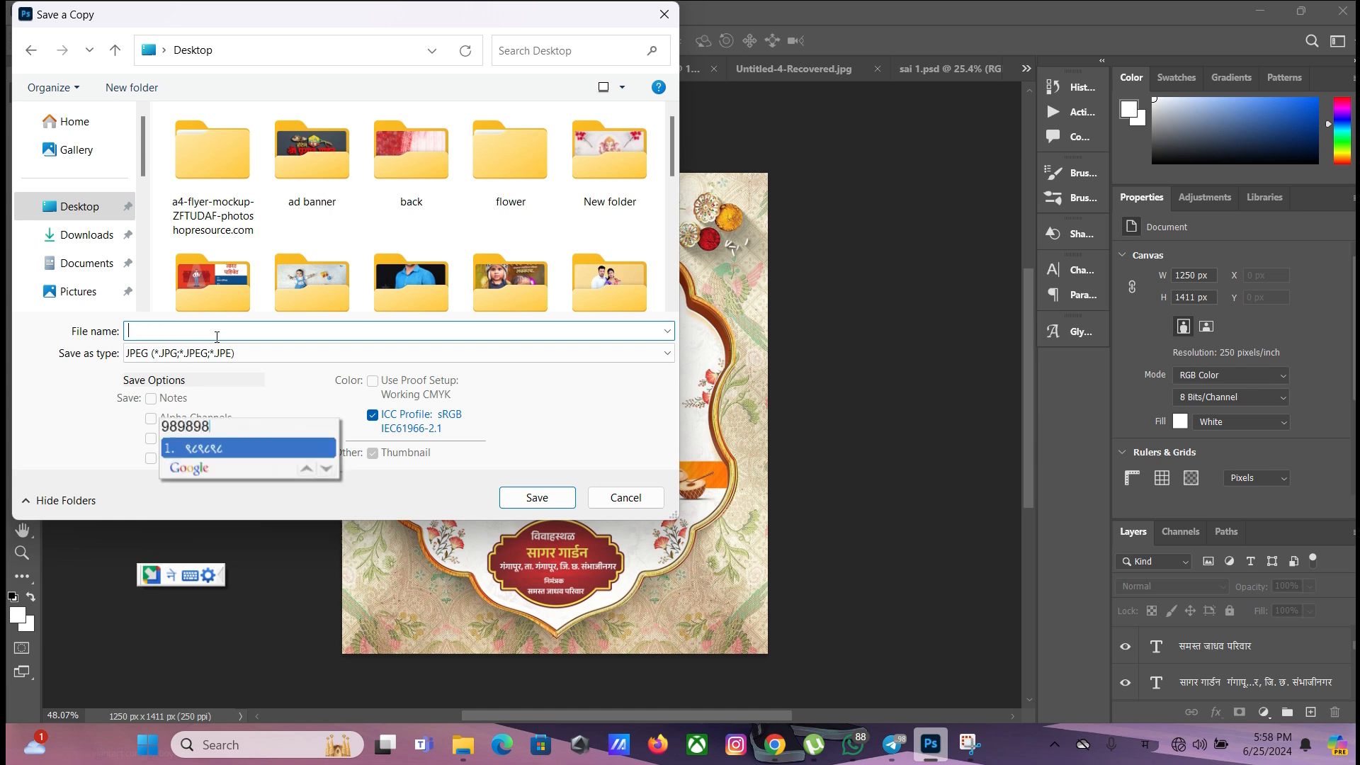
pyautogui.click(255, 448)
pyautogui.click(537, 497)
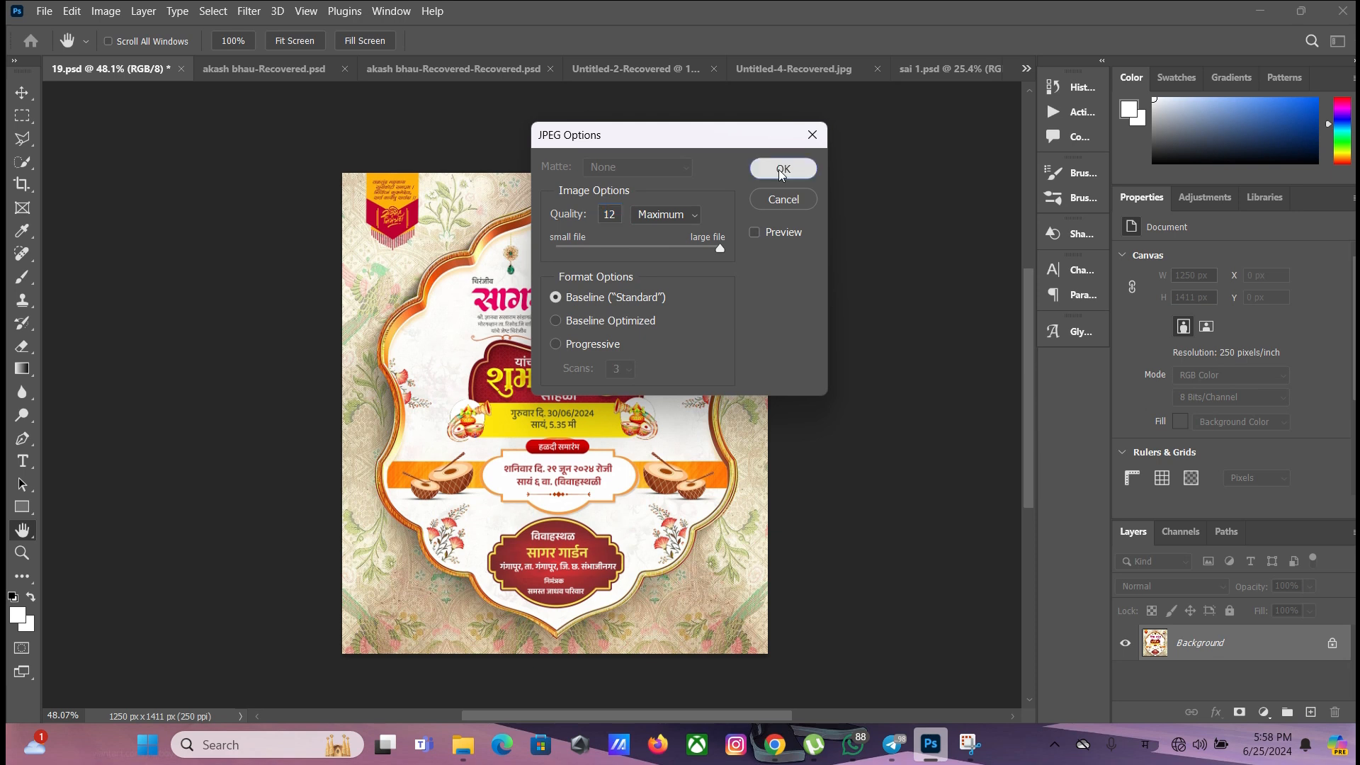
pyautogui.click(782, 168)
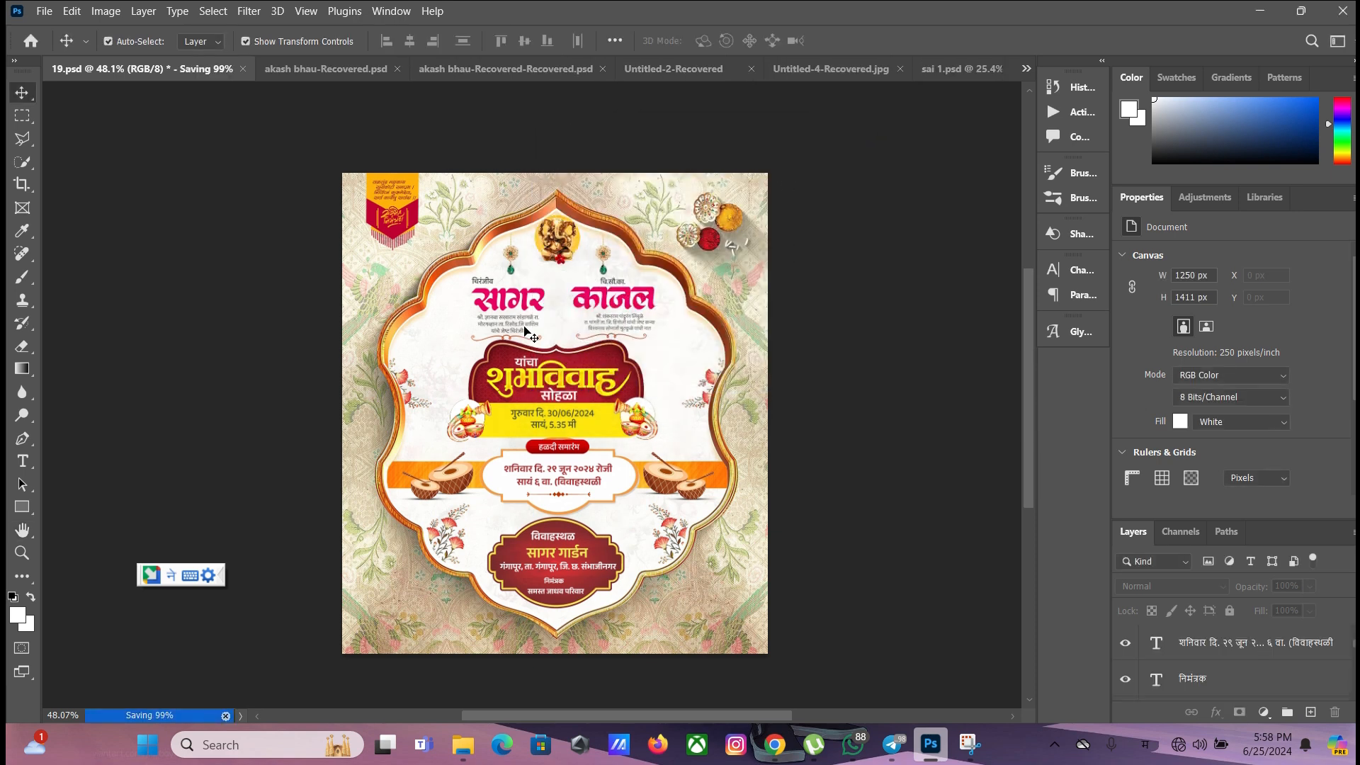
# Examine the finished card's details up close, from the couple's names through the ceremony details to the venue plaque and bottom edge
pyautogui.scroll(1, 560, 414)
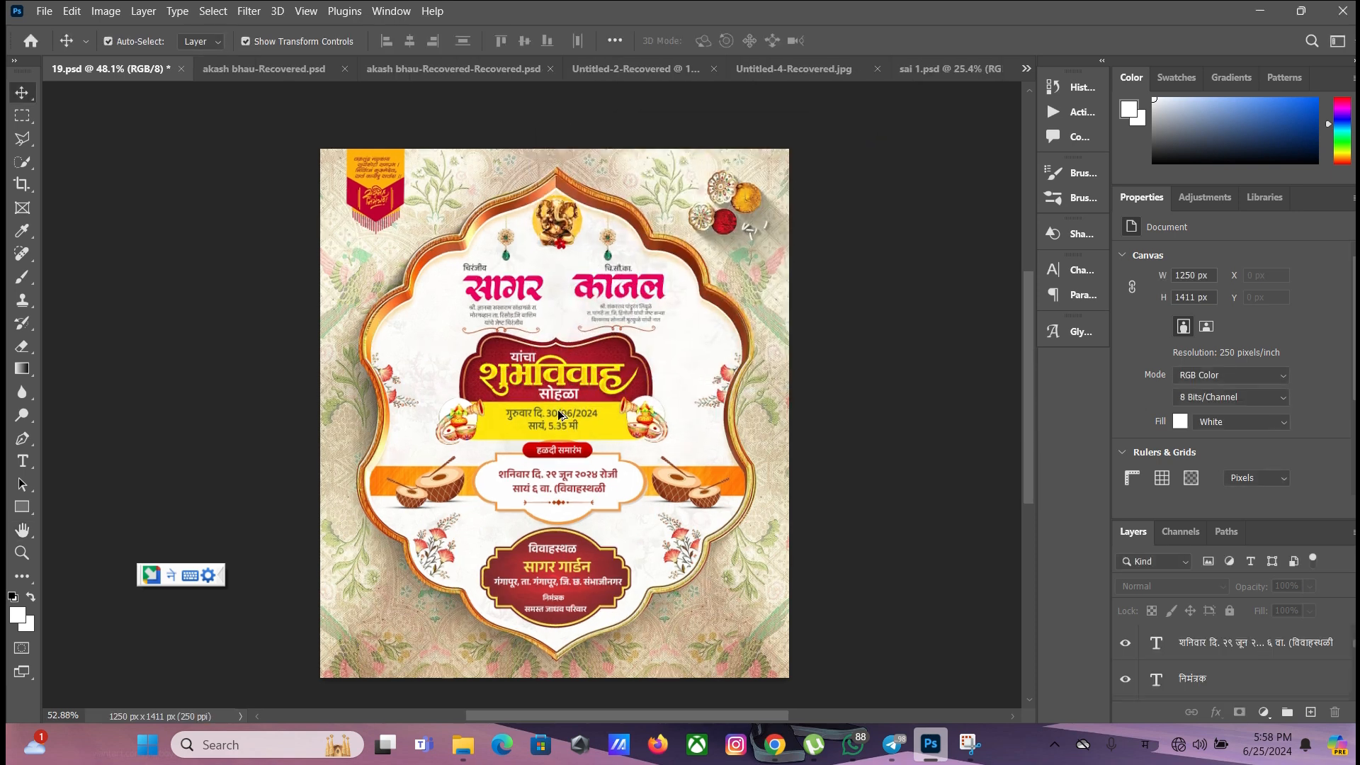
pyautogui.scroll(10, 559, 414)
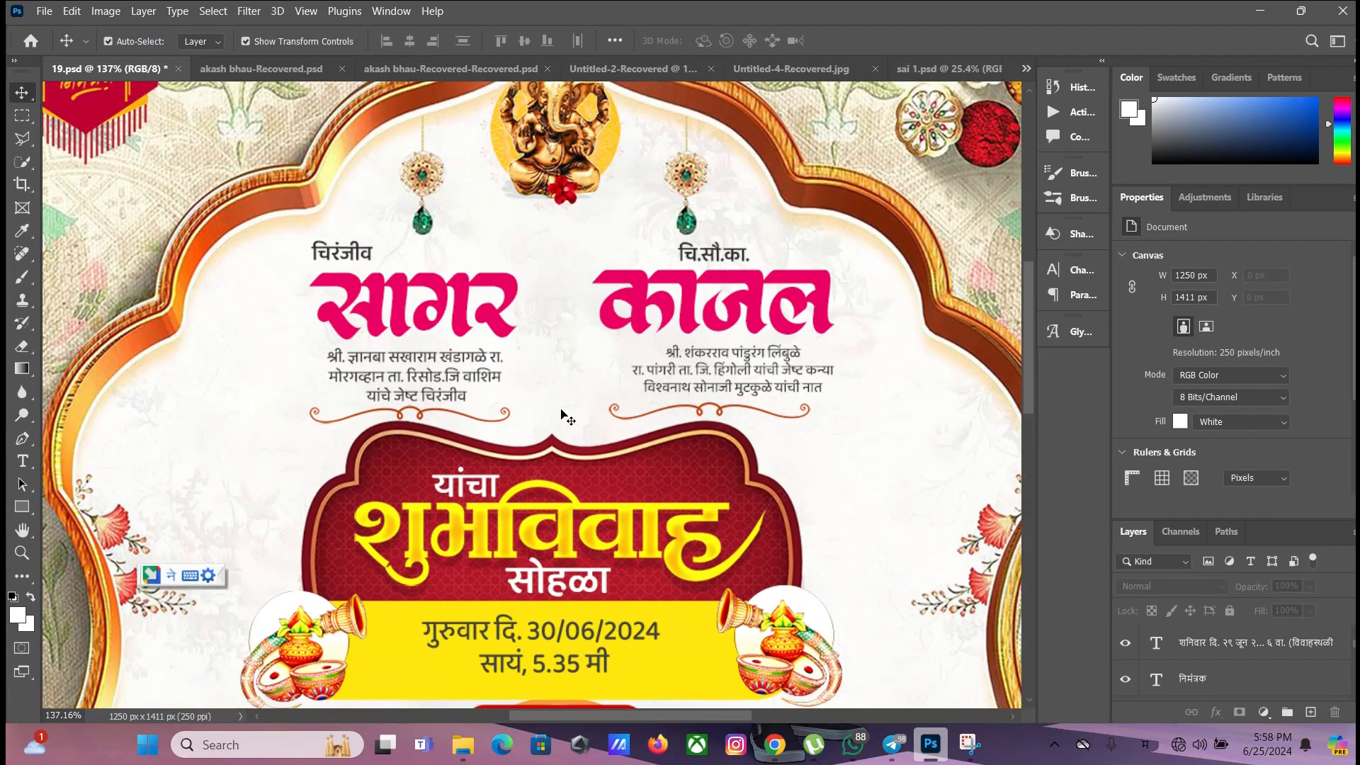
pyautogui.scroll(2, 562, 414)
pyautogui.moveTo(670, 720); pyautogui.dragTo(755, 716)
pyautogui.scroll(-6, 686, 536)
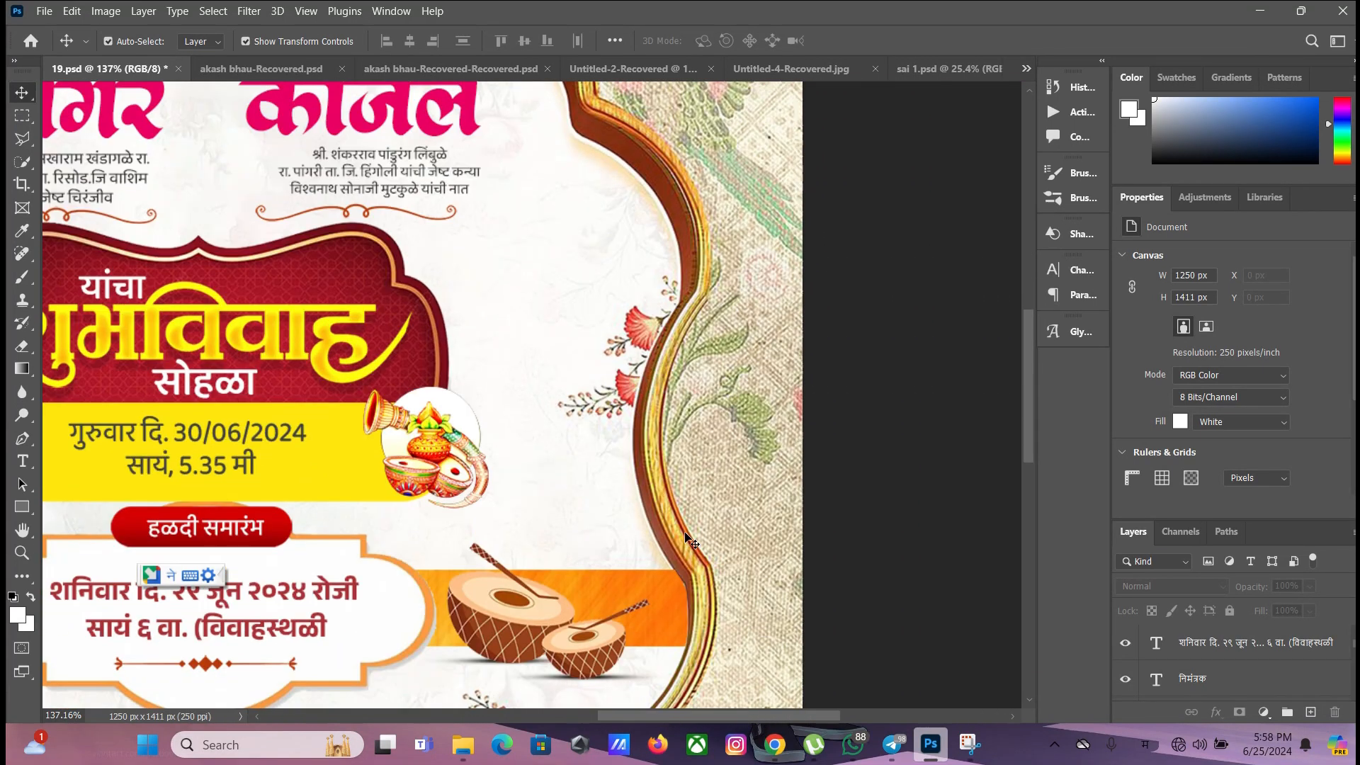
pyautogui.scroll(-6, 691, 542)
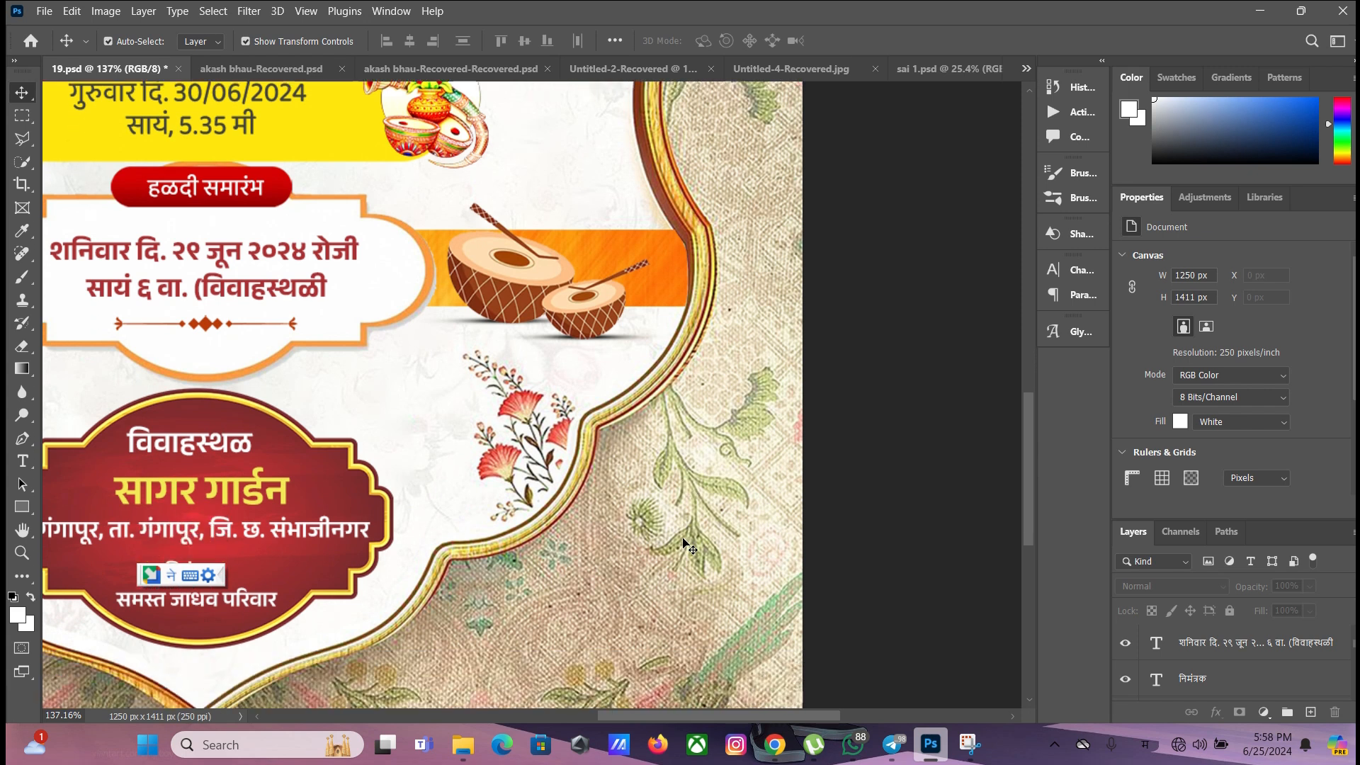
pyautogui.scroll(-1, 684, 546)
pyautogui.moveTo(703, 717); pyautogui.dragTo(613, 718)
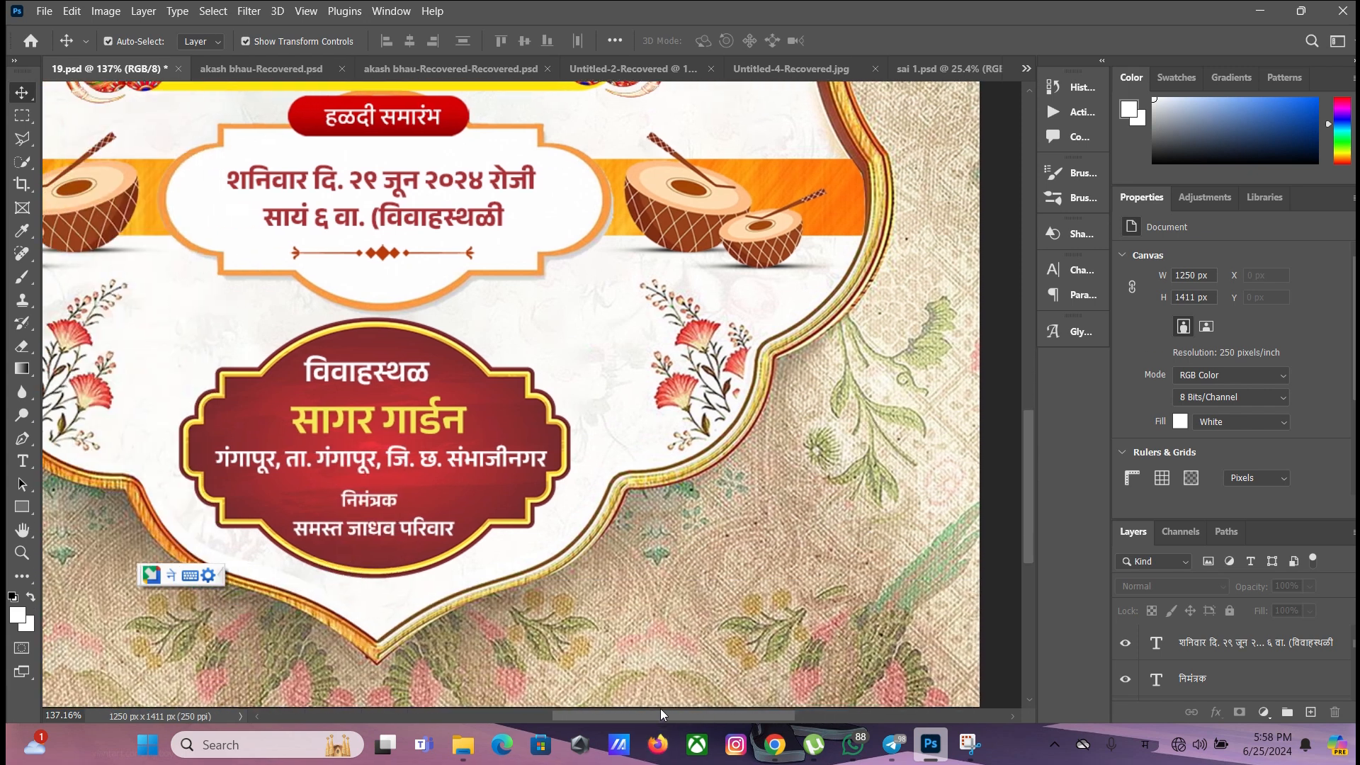
pyautogui.scroll(-3, 577, 610)
pyautogui.scroll(-1, 579, 611)
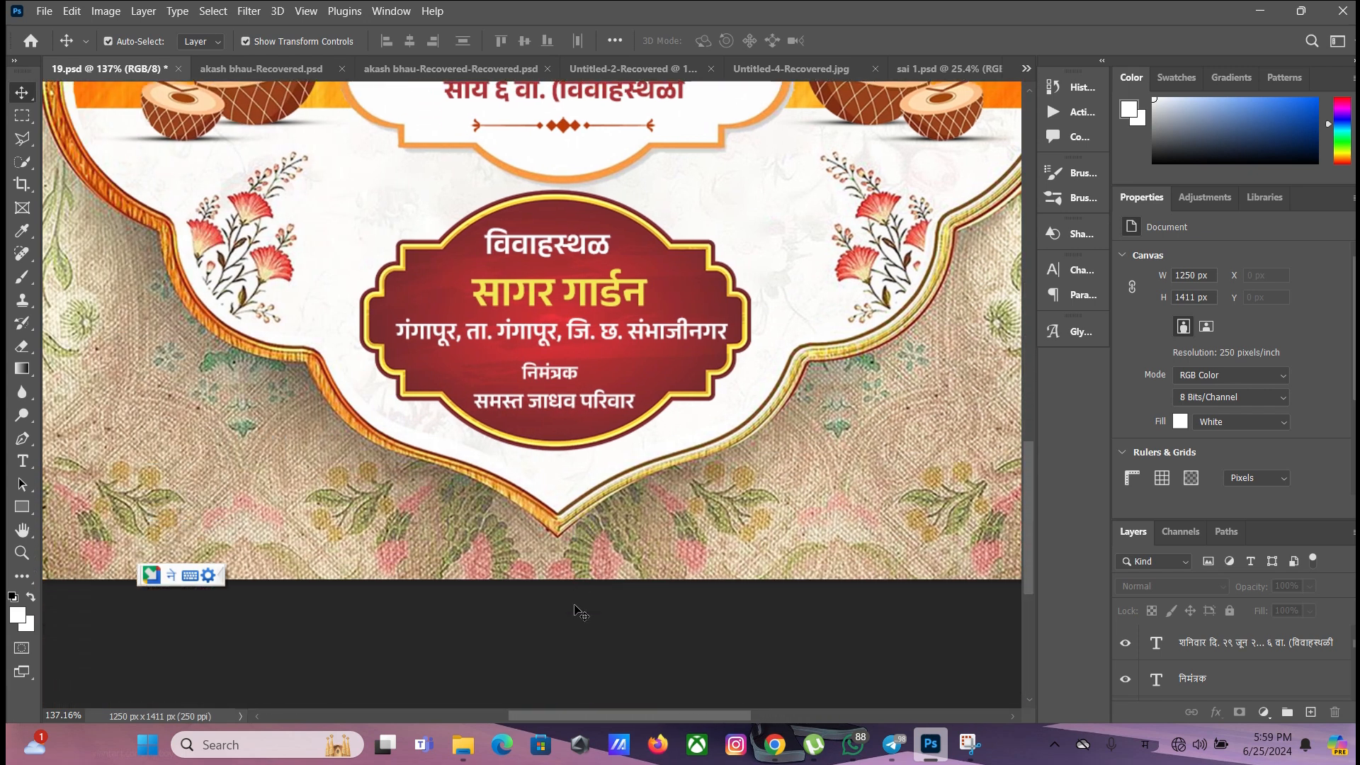
# Inspect the card's left border from the bottom corner up to the invitation ribbon, and review the complete layout
pyautogui.moveTo(665, 717); pyautogui.dragTo(571, 717)
pyautogui.scroll(5, 537, 636)
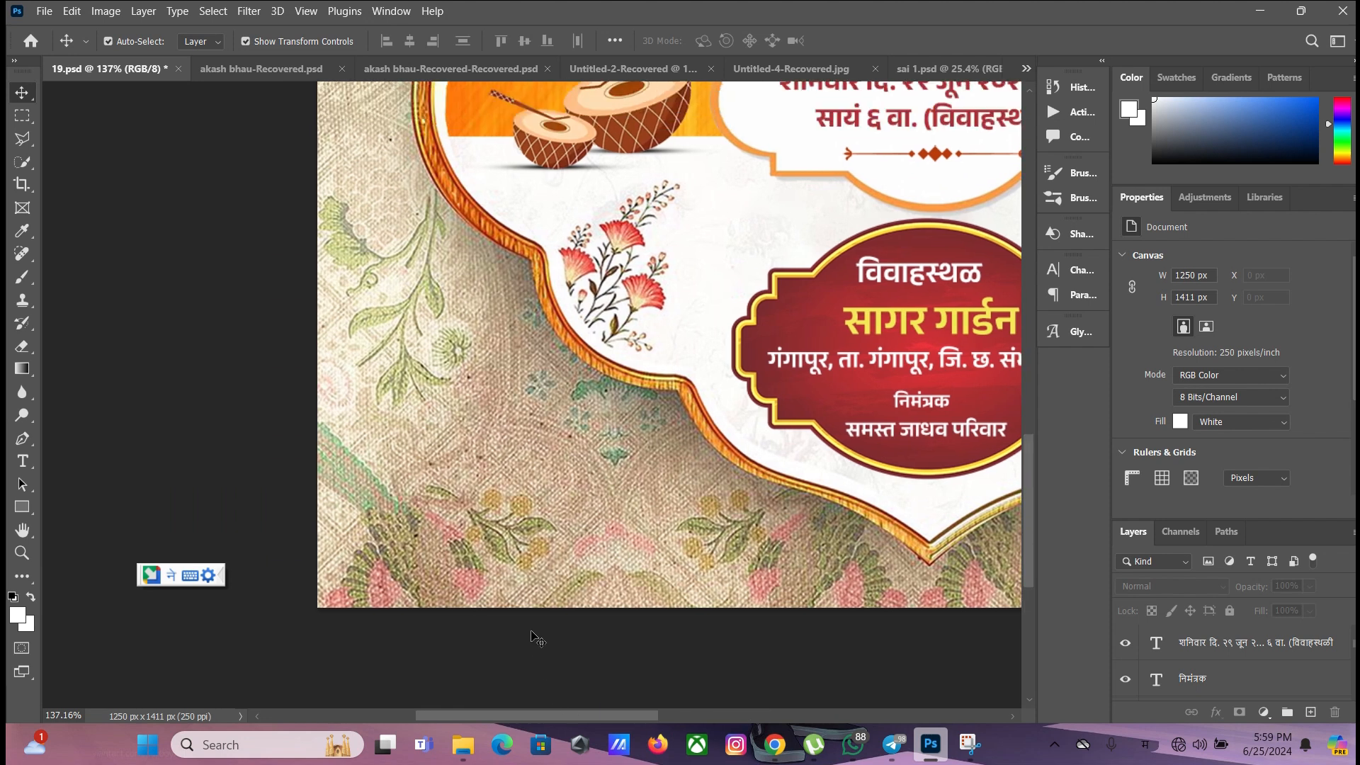
pyautogui.scroll(6, 536, 636)
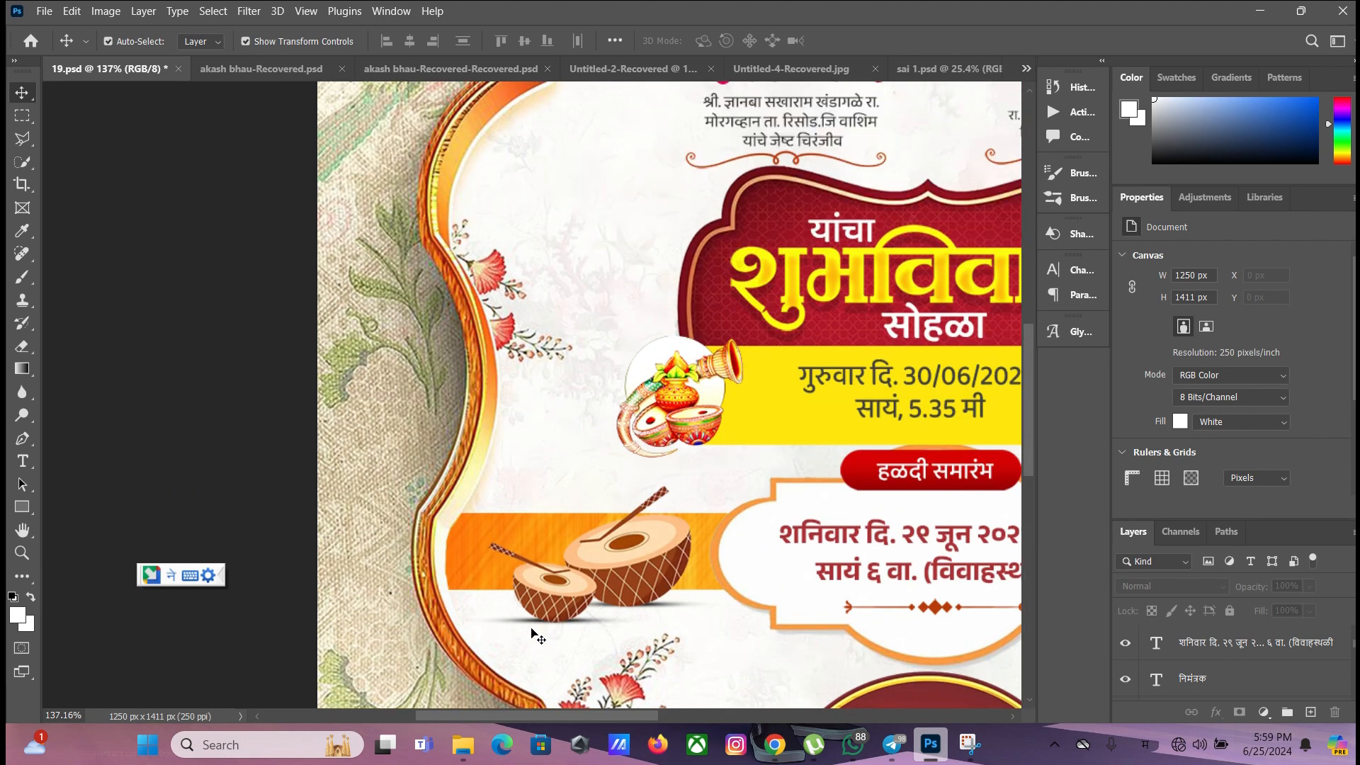
pyautogui.scroll(4, 537, 636)
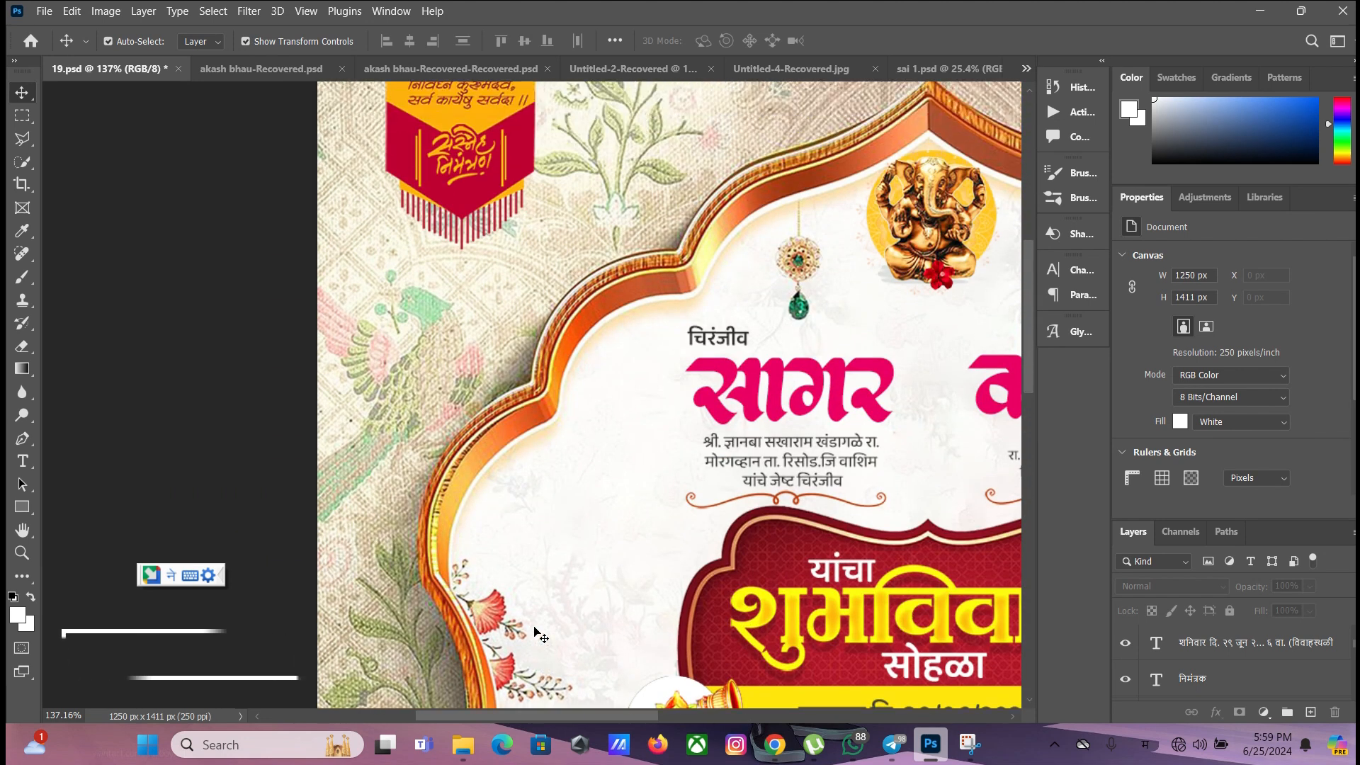
pyautogui.scroll(-3, 555, 609)
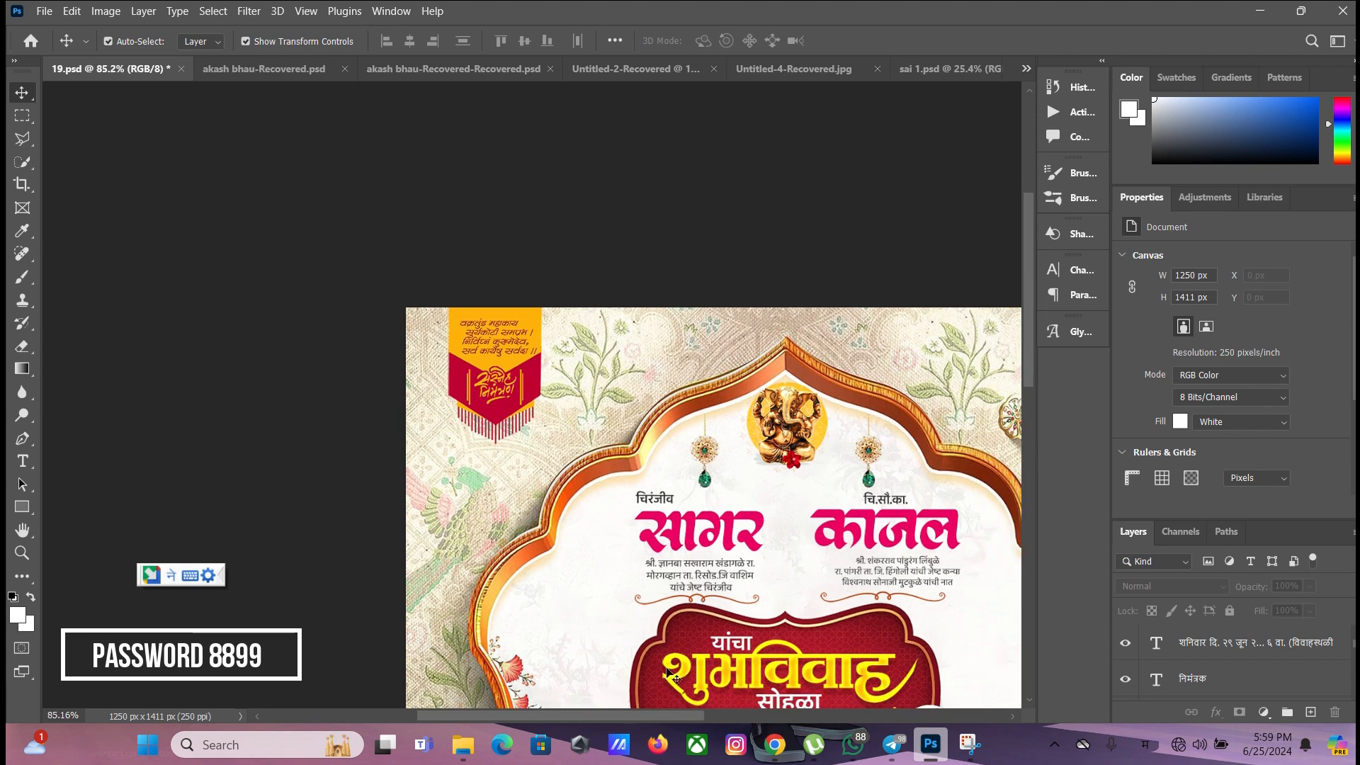
pyautogui.moveTo(618, 718); pyautogui.dragTo(698, 718)
pyautogui.scroll(-2, 560, 588)
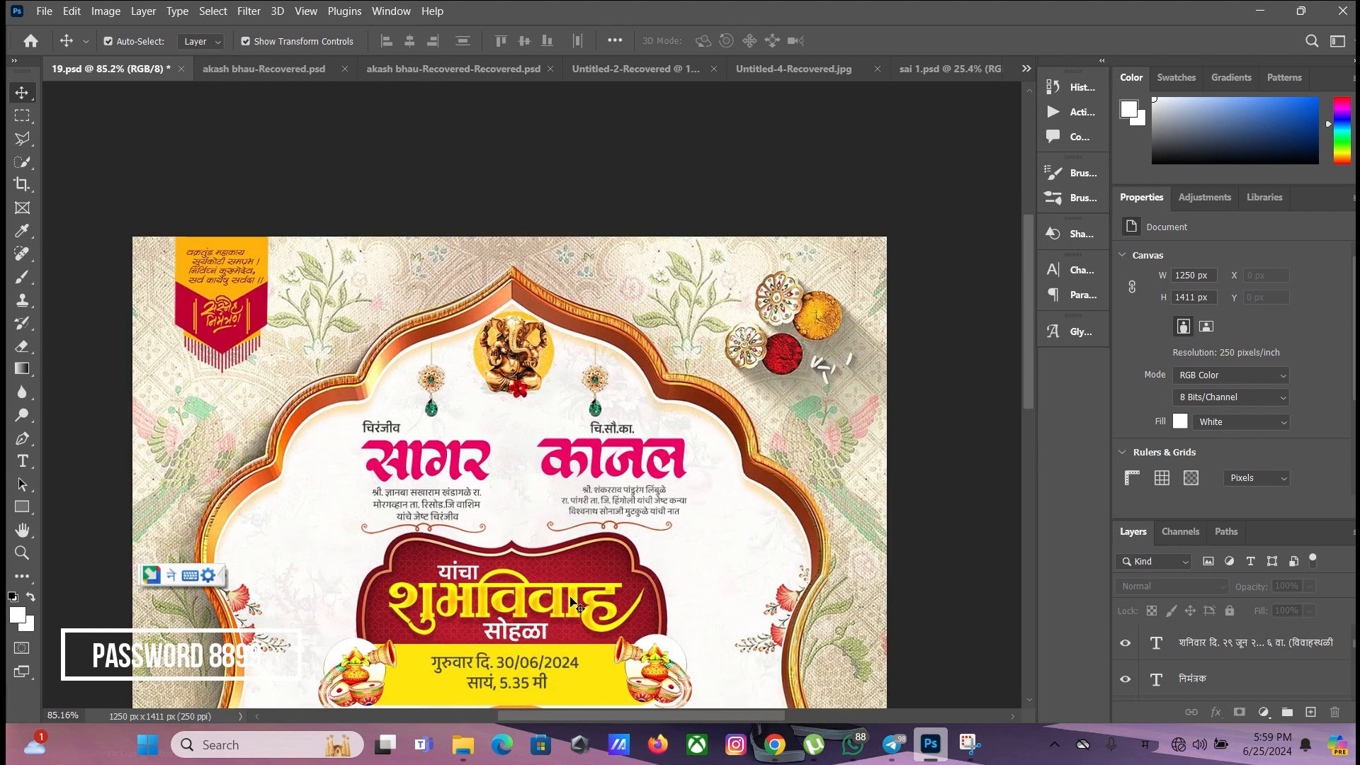
pyautogui.scroll(-1, 559, 587)
pyautogui.scroll(-3, 563, 577)
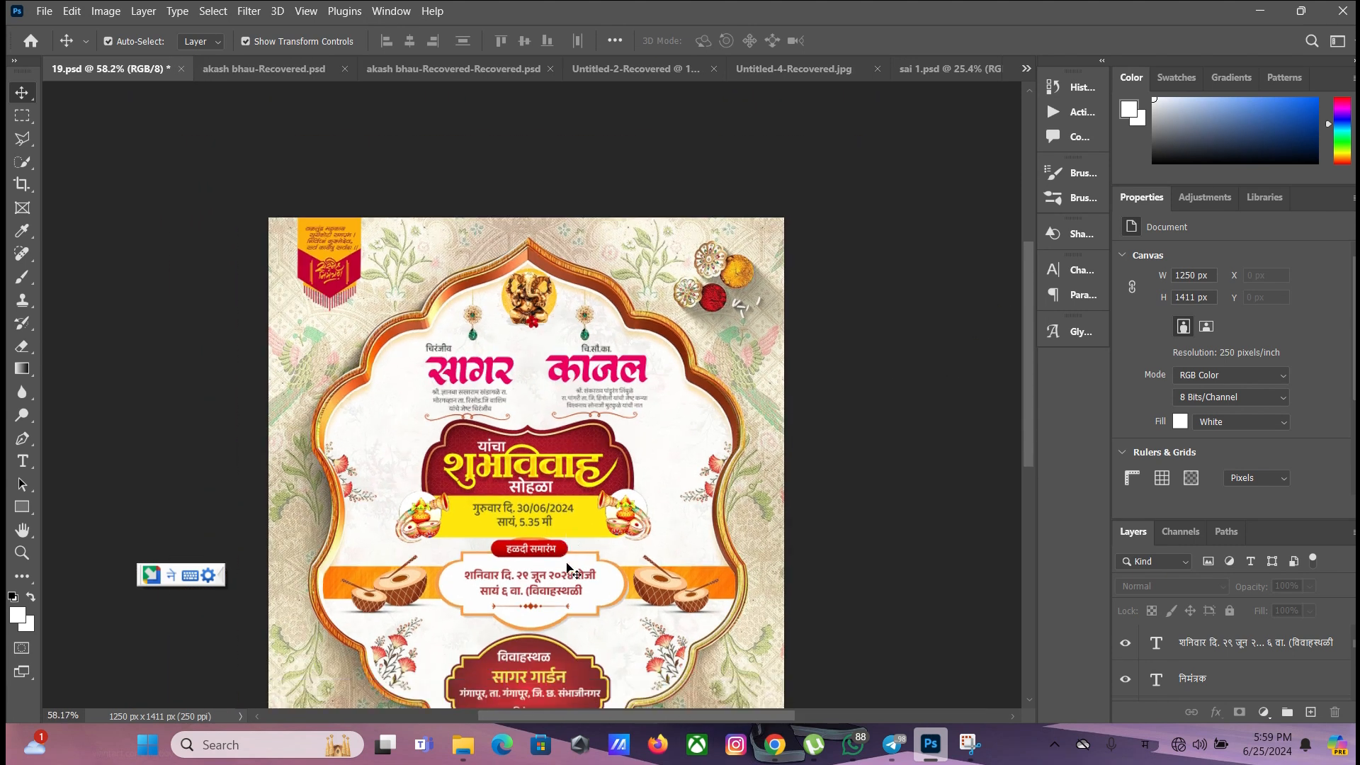
pyautogui.scroll(-1, 570, 568)
pyautogui.scroll(1, 570, 567)
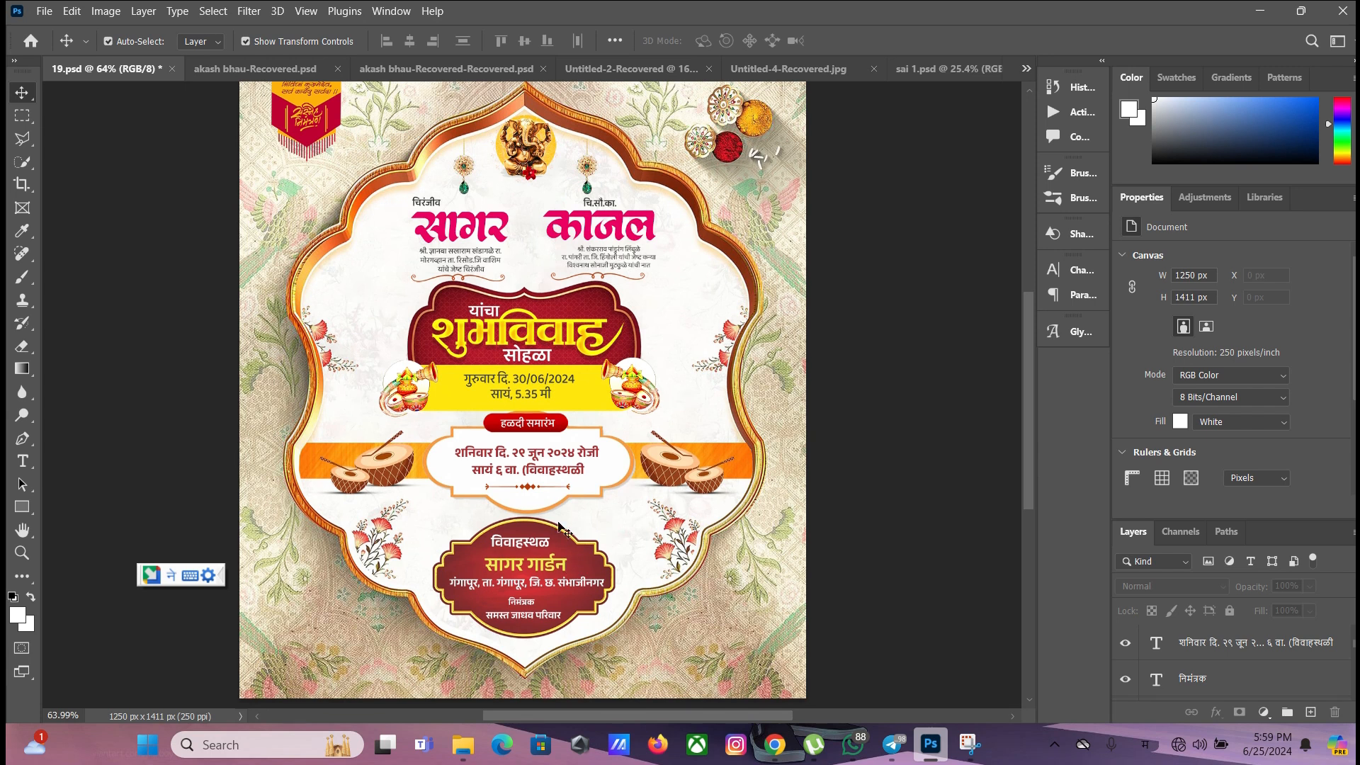
pyautogui.scroll(-1, 552, 511)
pyautogui.scroll(1, 552, 507)
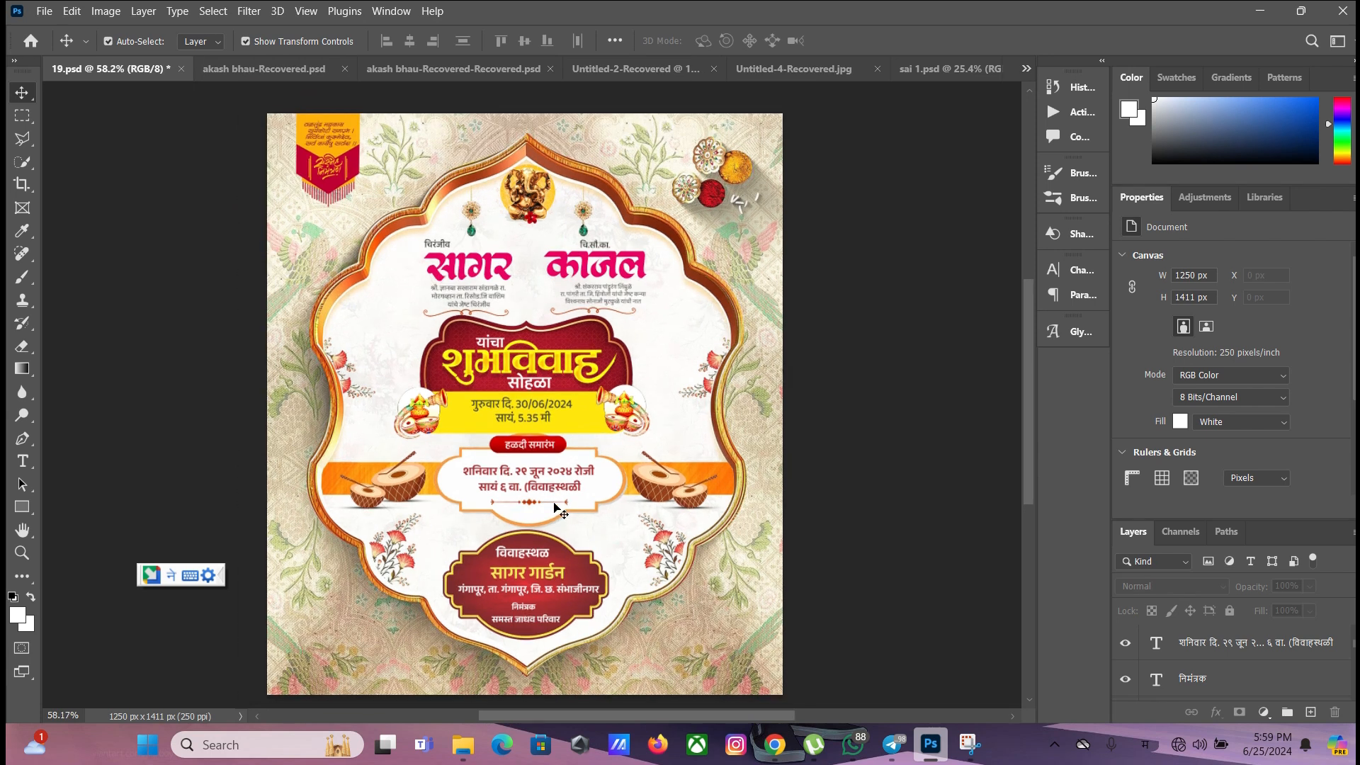